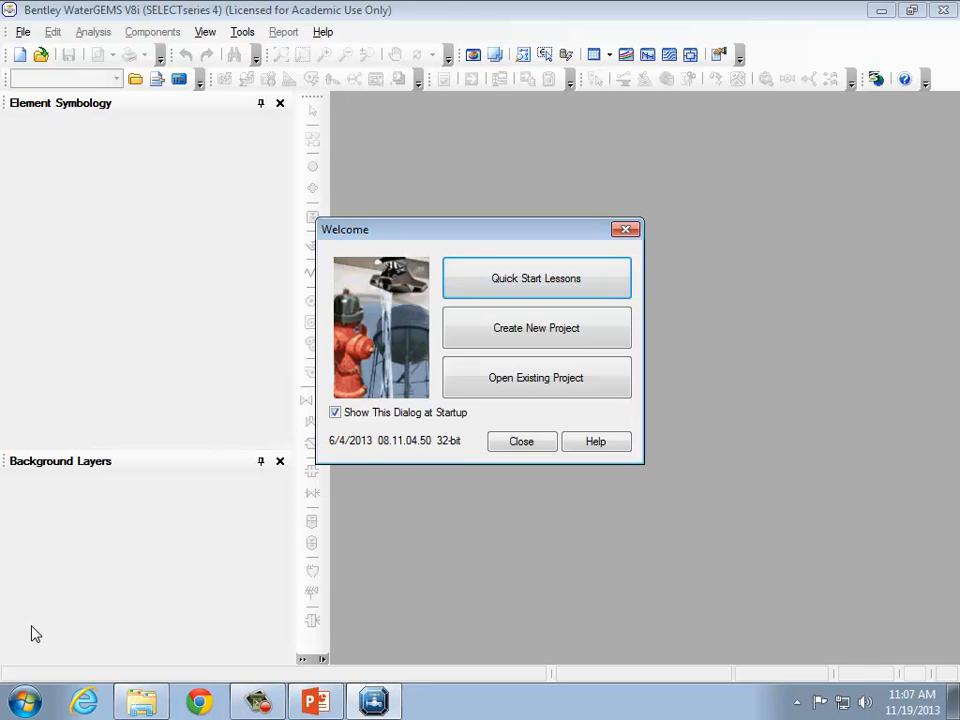
# Create a new project and set the default unit system for new projects to US Customary.
pyautogui.click(598, 329)
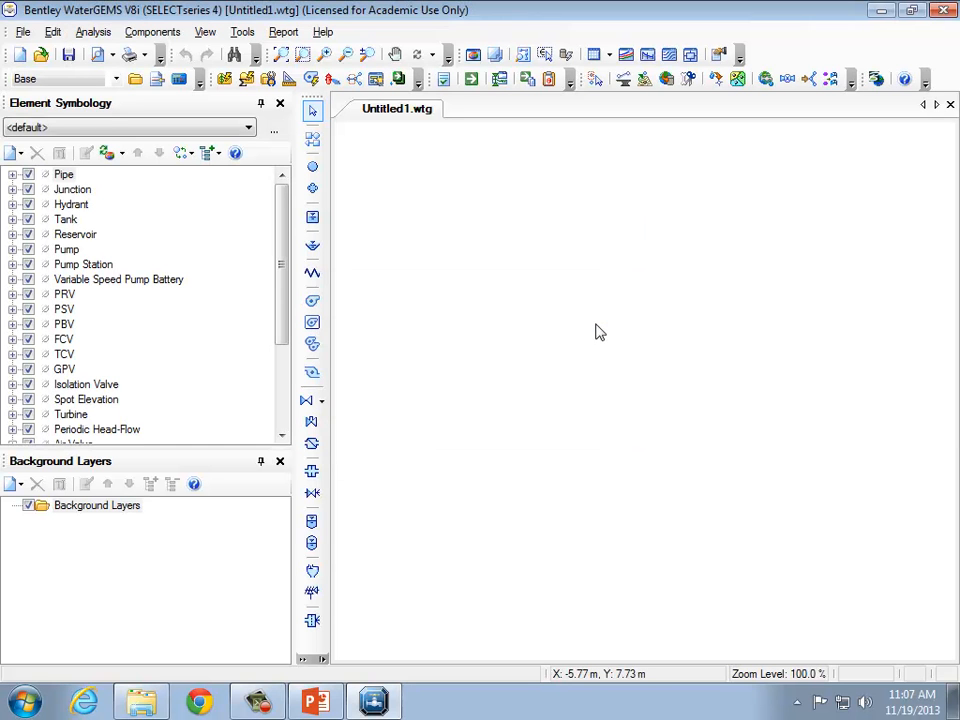
pyautogui.click(243, 33)
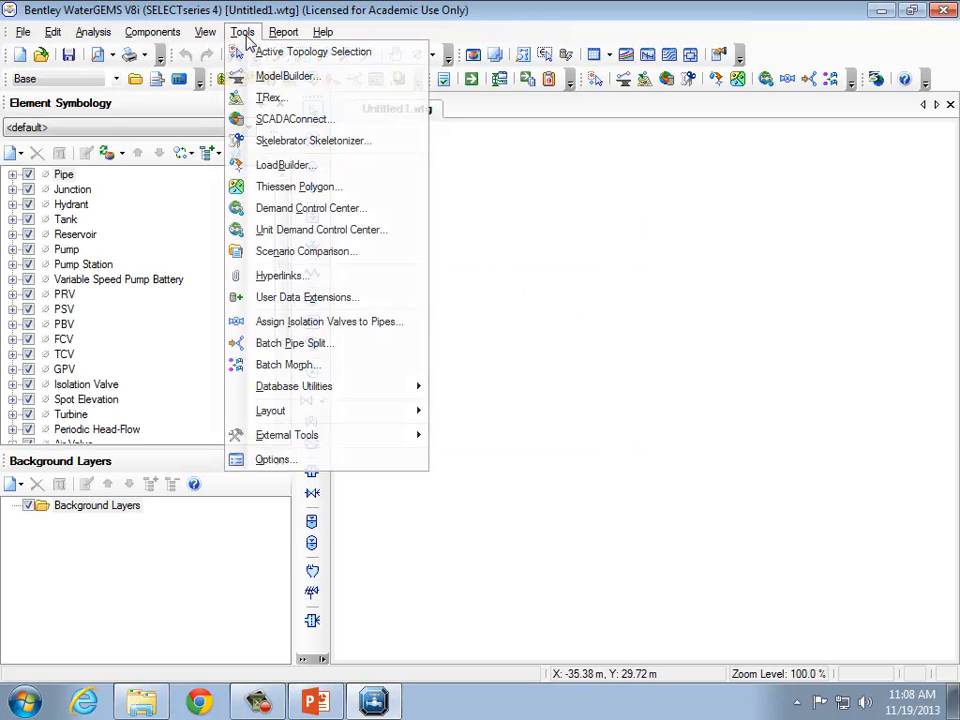
pyautogui.click(350, 466)
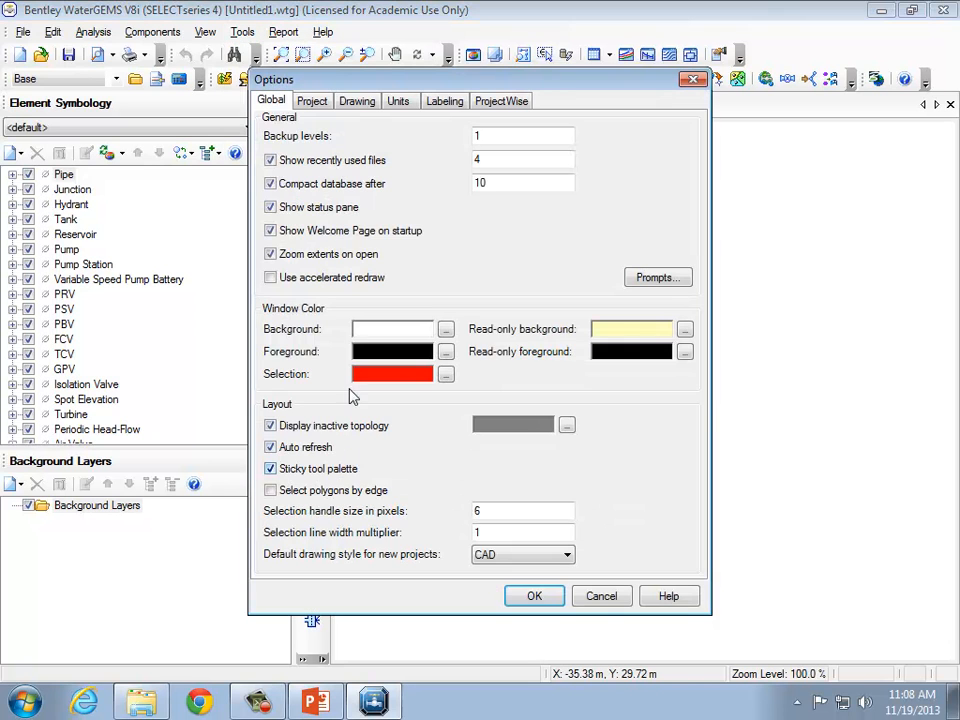
pyautogui.click(398, 103)
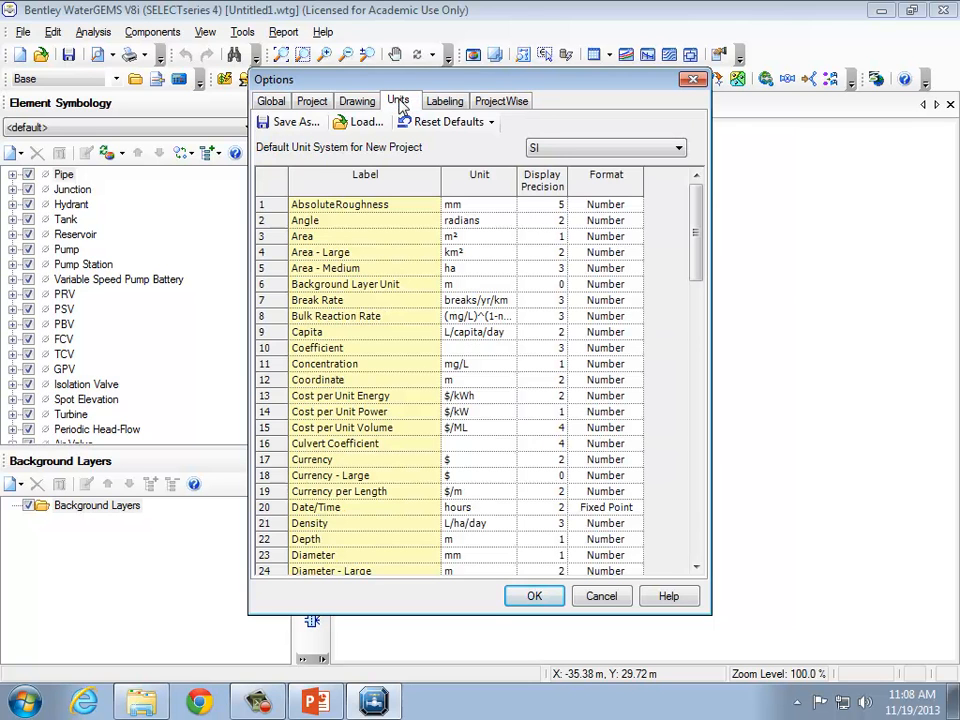
pyautogui.click(550, 150)
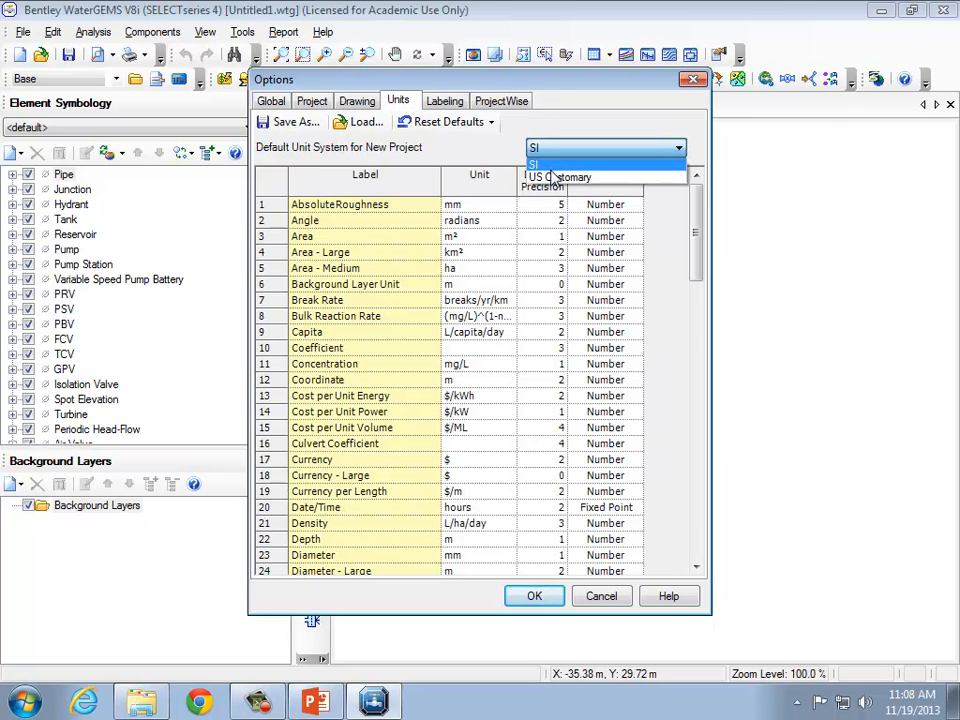
pyautogui.click(553, 177)
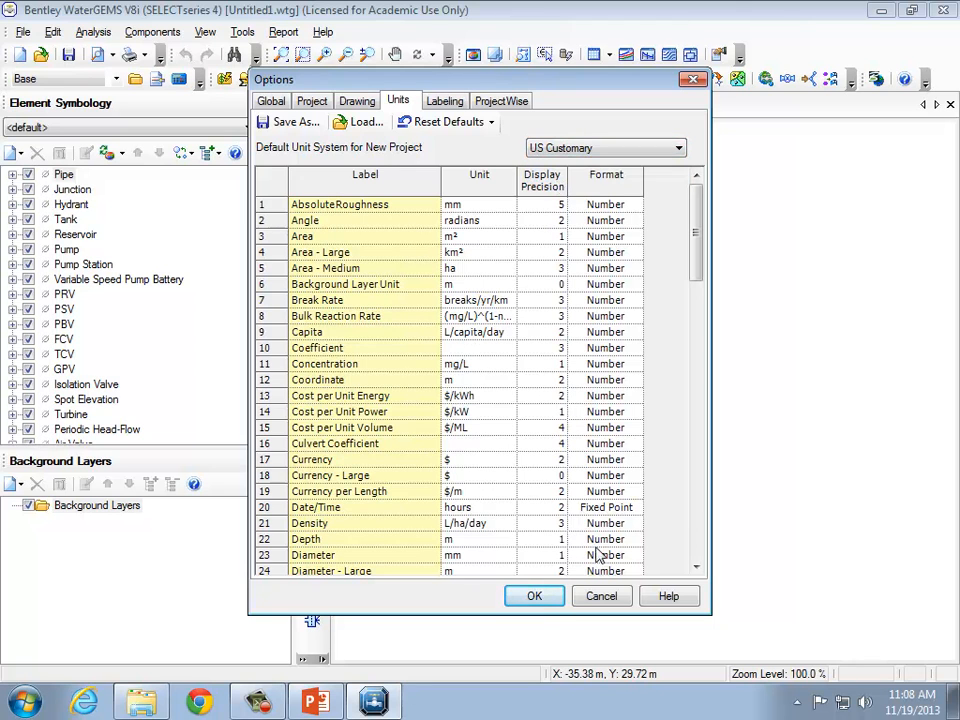
pyautogui.click(535, 597)
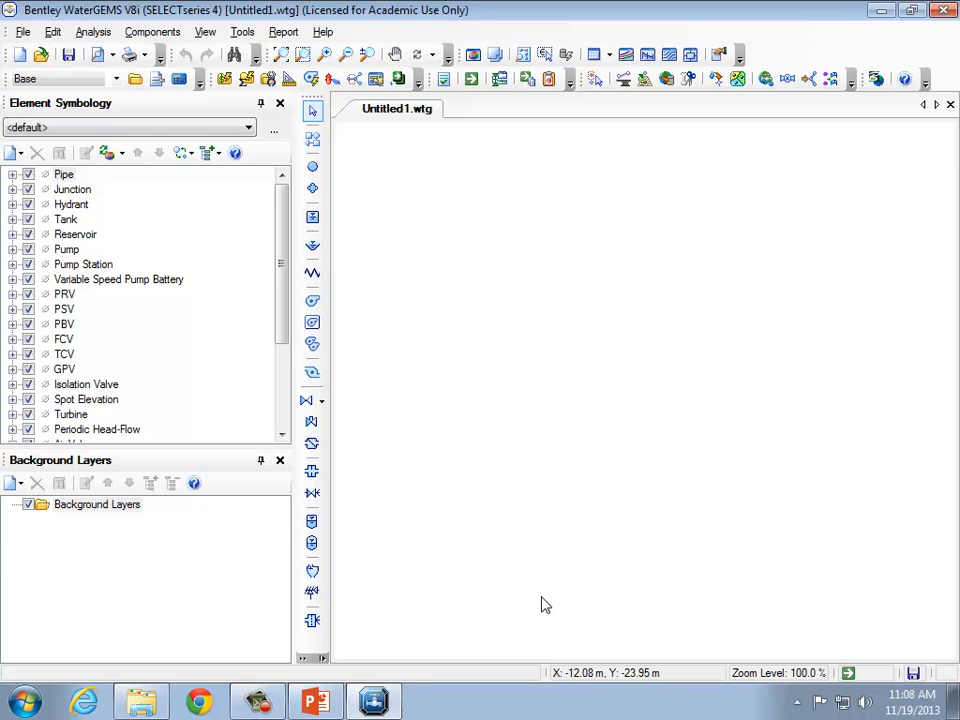
# Close the current project without saving and start a new blank project.
pyautogui.click(22, 31)
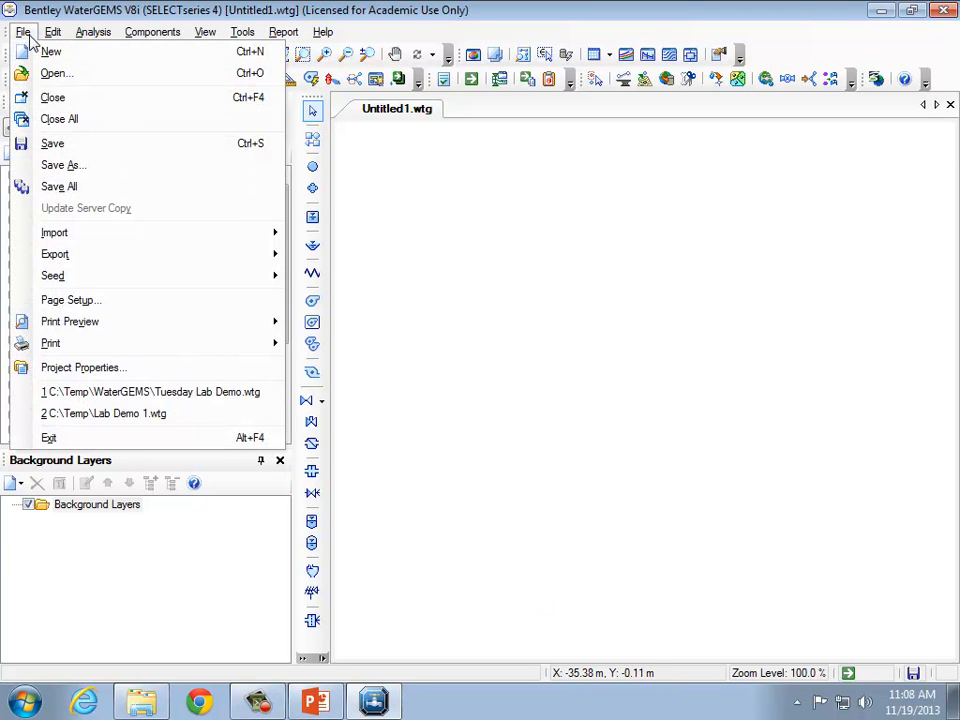
pyautogui.click(64, 103)
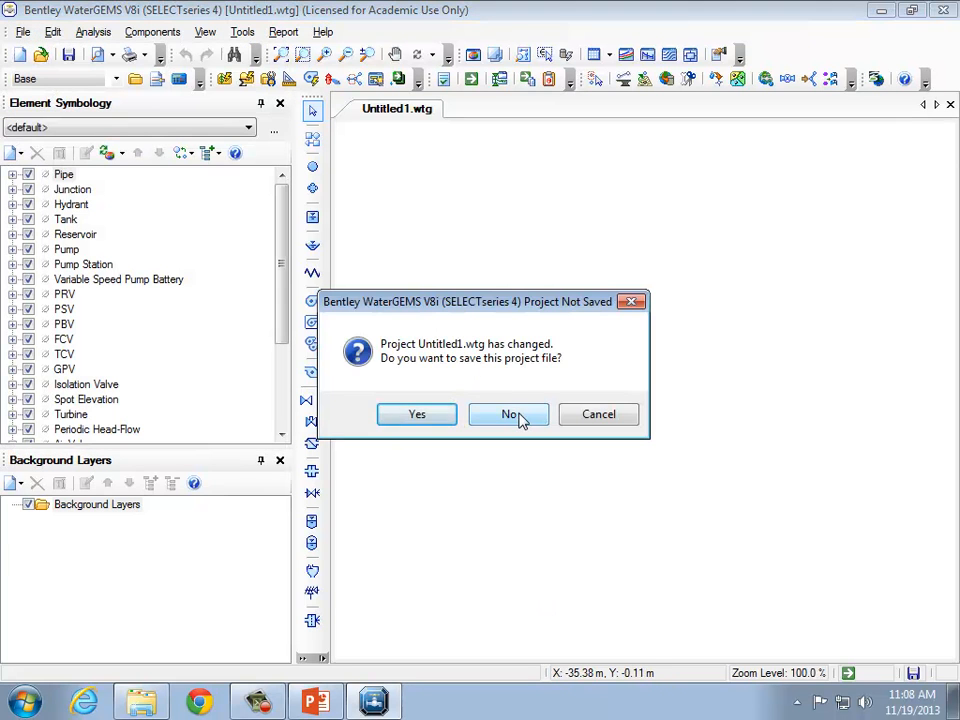
pyautogui.click(512, 415)
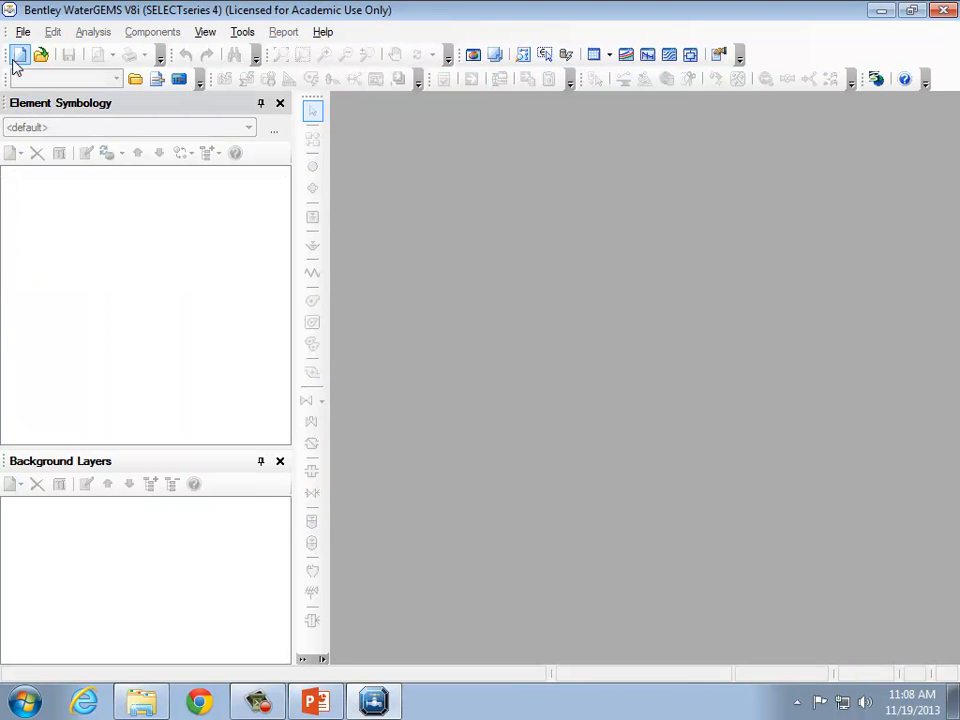
pyautogui.click(19, 55)
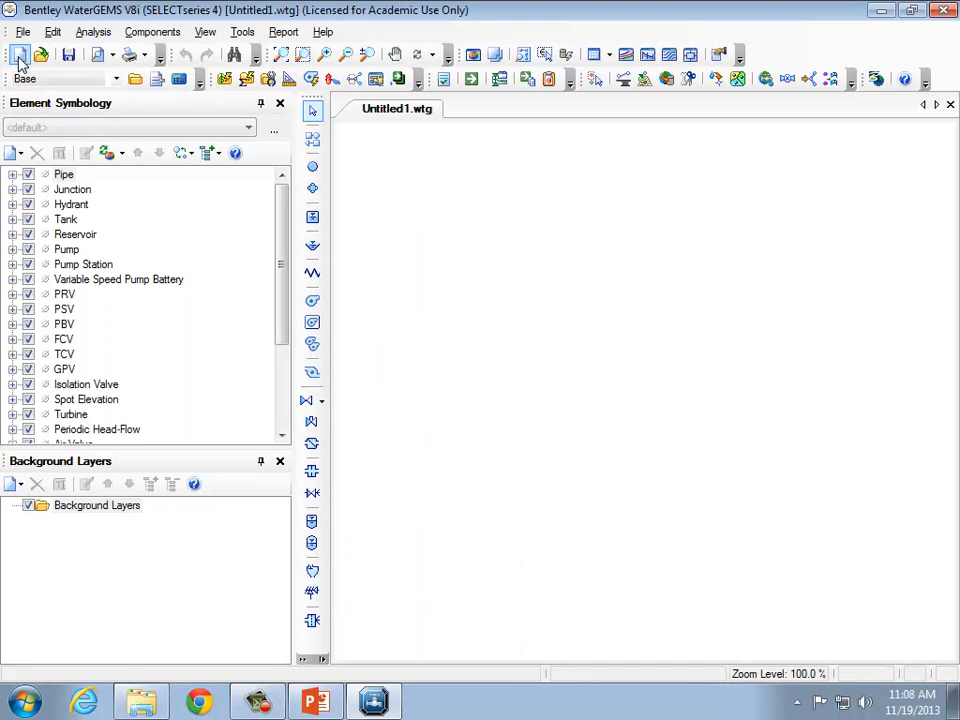
# Review the unit settings of the new project in the Options dialog.
pyautogui.click(243, 33)
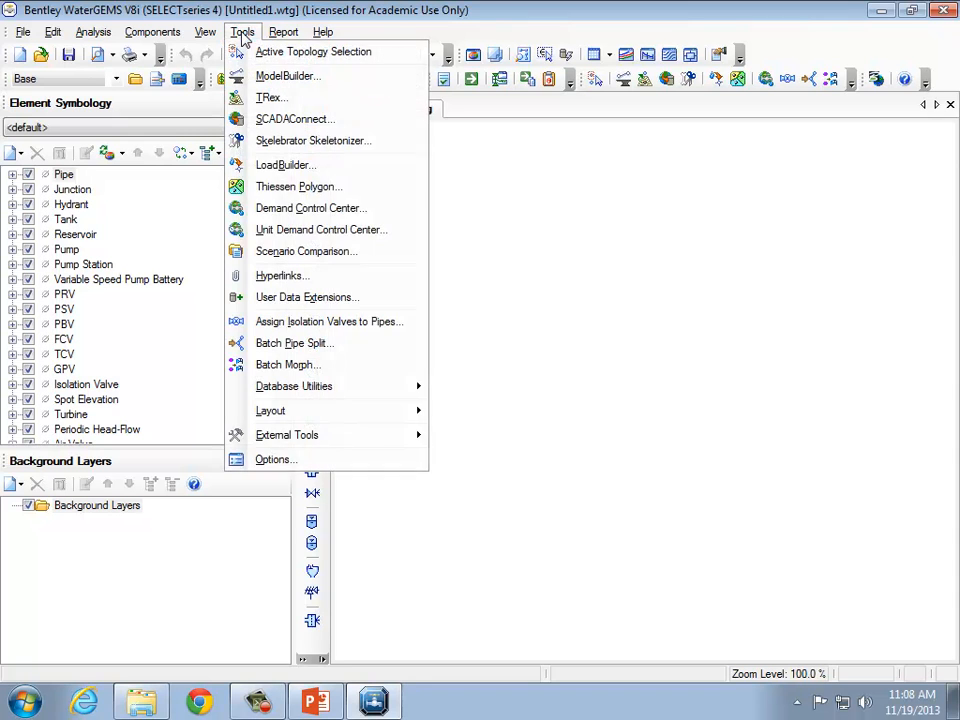
pyautogui.click(366, 457)
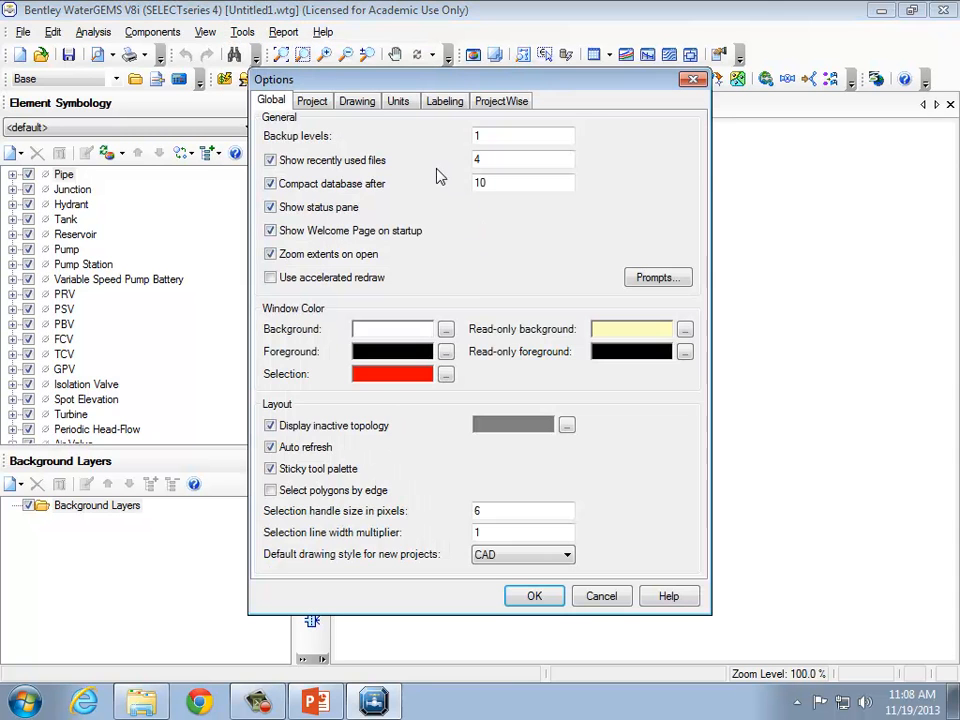
pyautogui.click(398, 101)
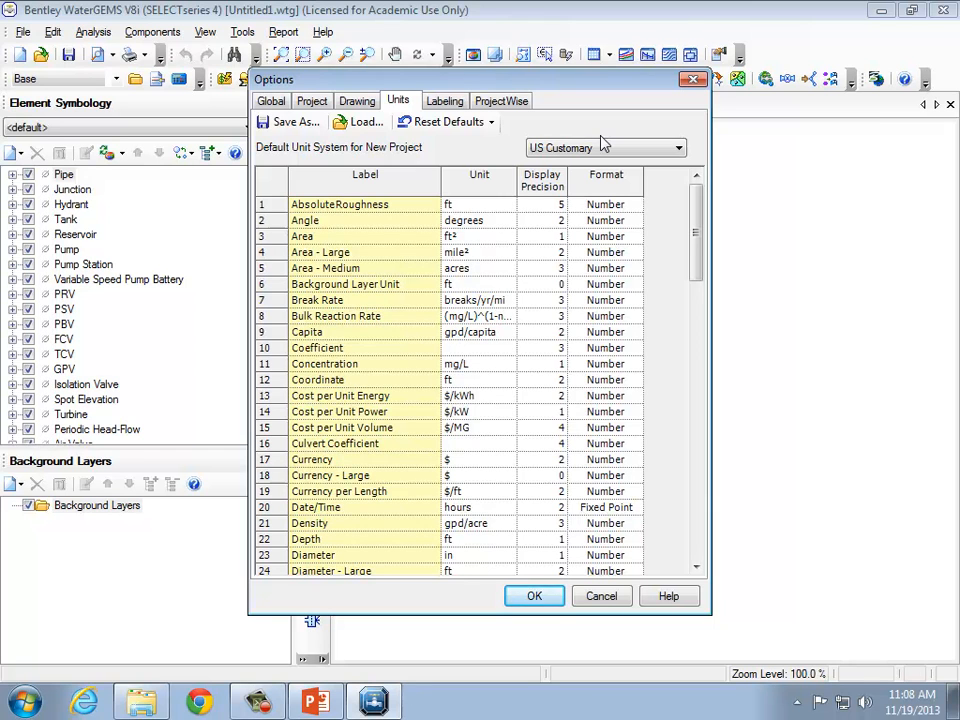
pyautogui.click(536, 597)
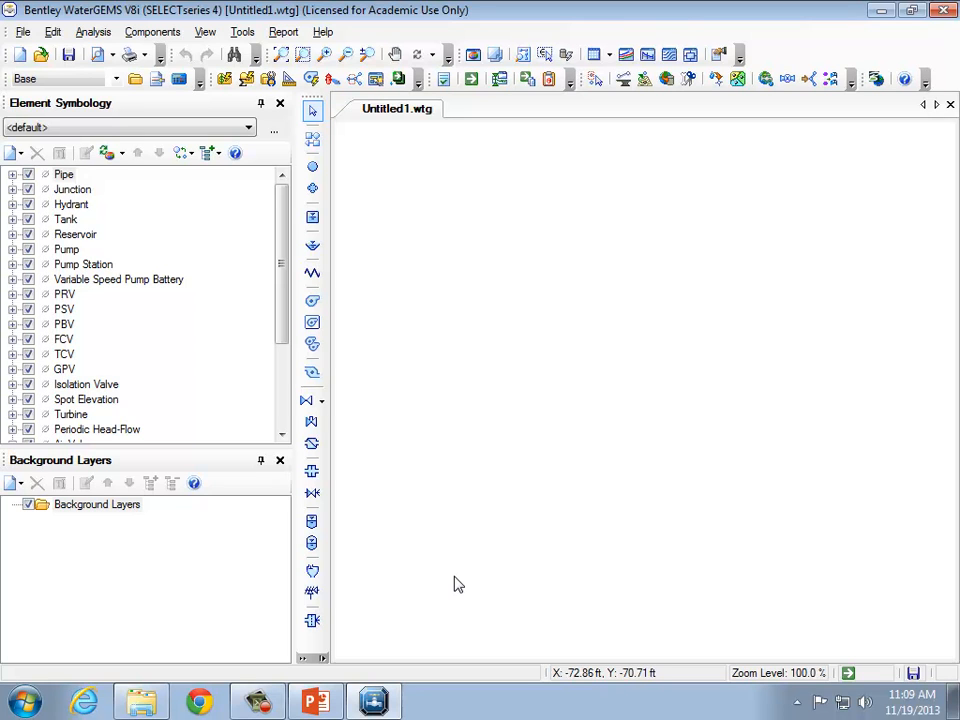
# Set the friction method of the steady state base calculation options to Darcy-Weisbach.
pyautogui.click(92, 32)
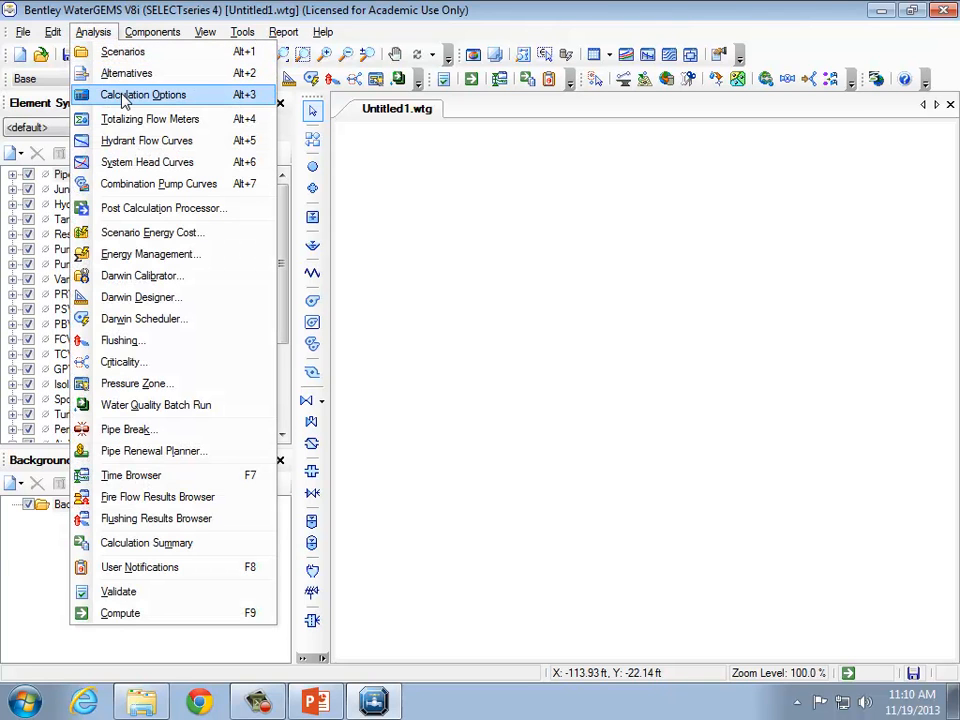
pyautogui.click(124, 98)
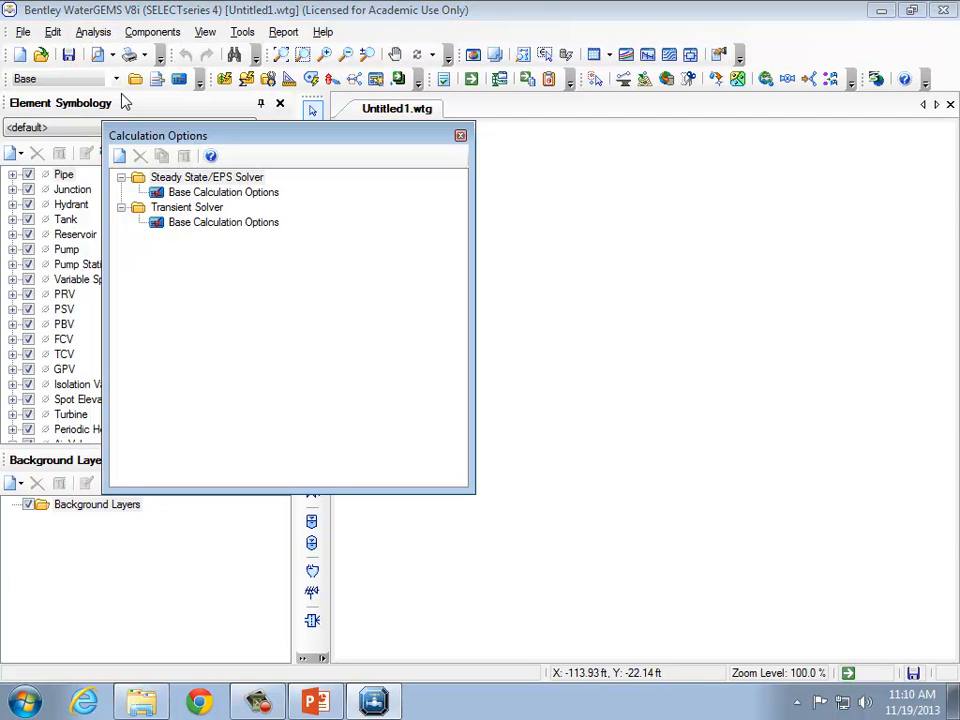
pyautogui.doubleClick(224, 196)
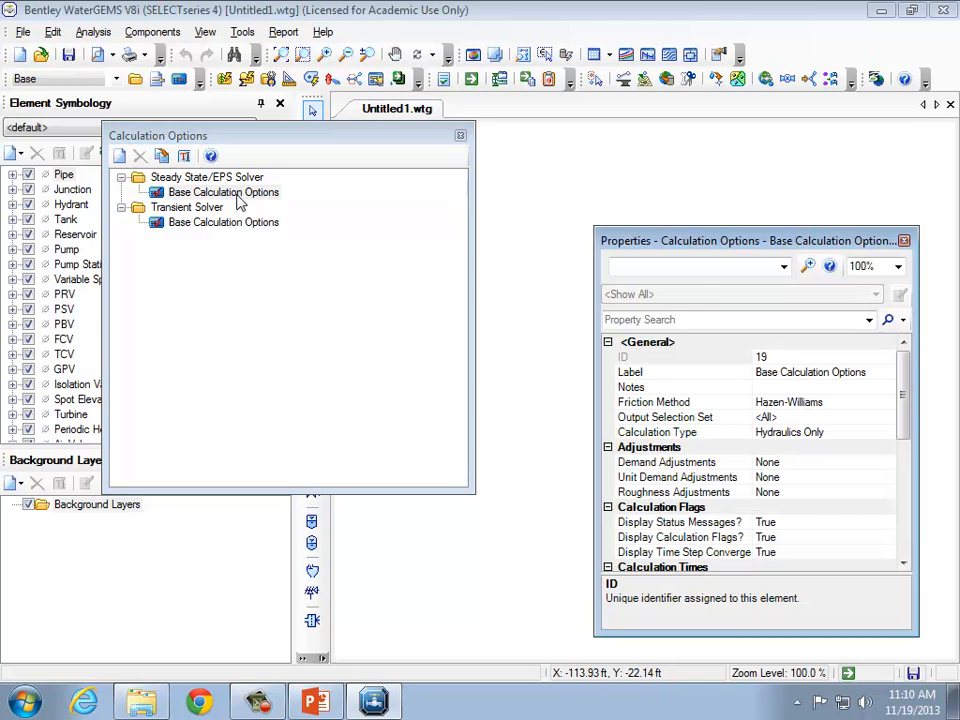
pyautogui.moveTo(703, 249); pyautogui.dragTo(566, 158)
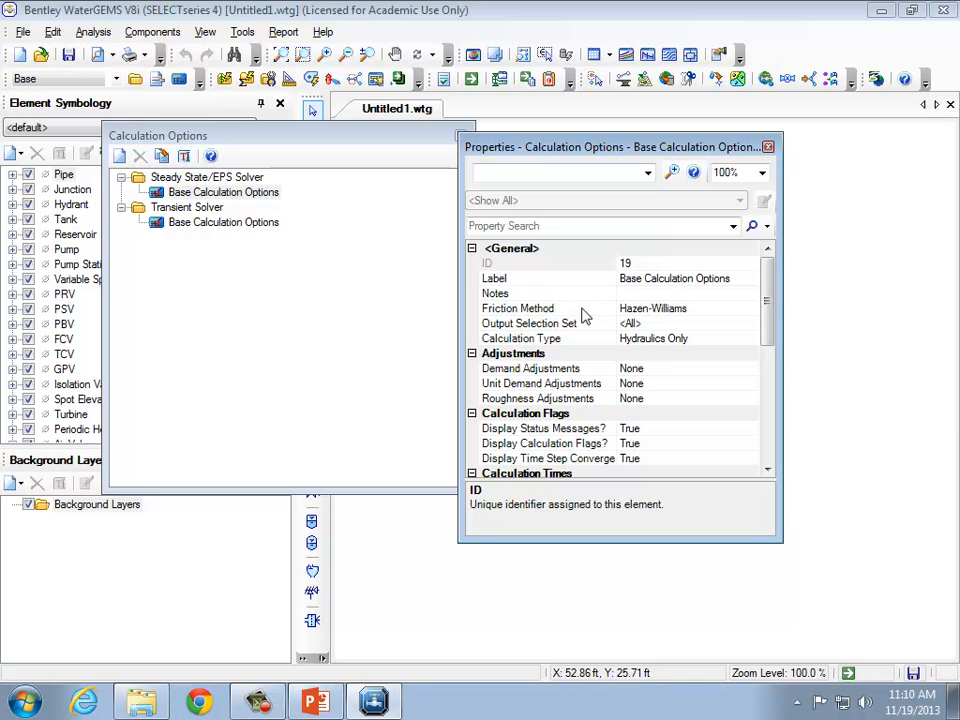
pyautogui.click(718, 308)
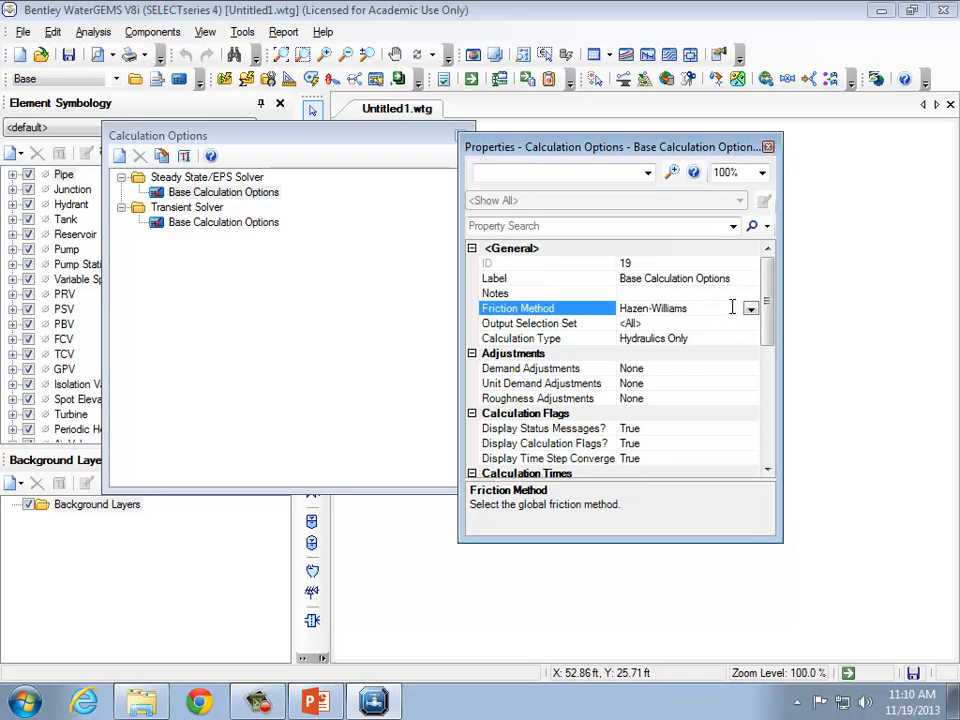
pyautogui.click(750, 311)
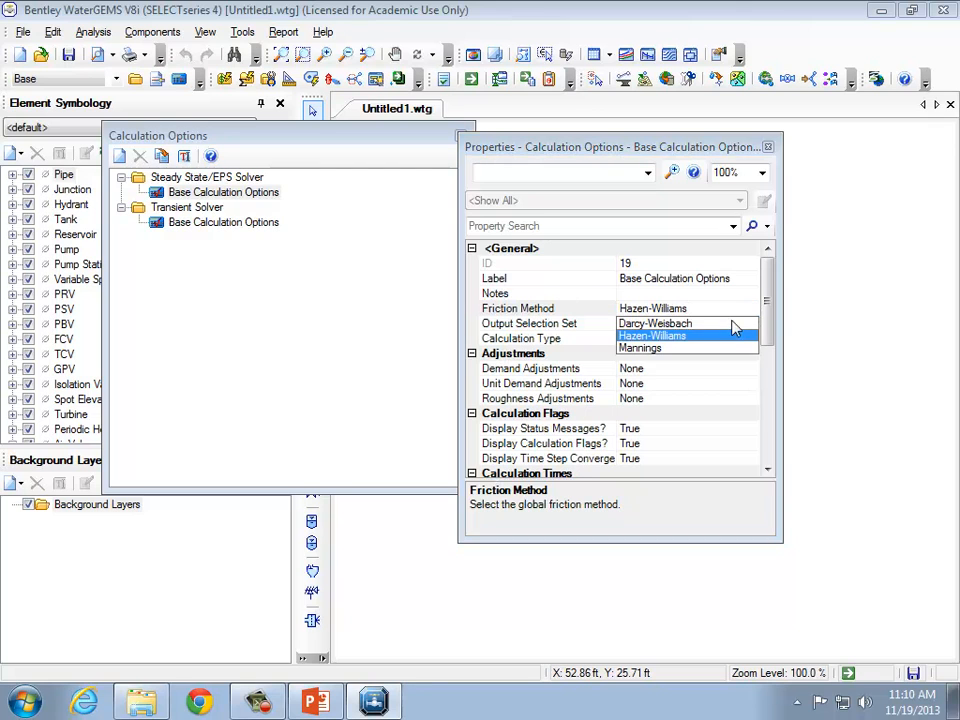
pyautogui.click(672, 323)
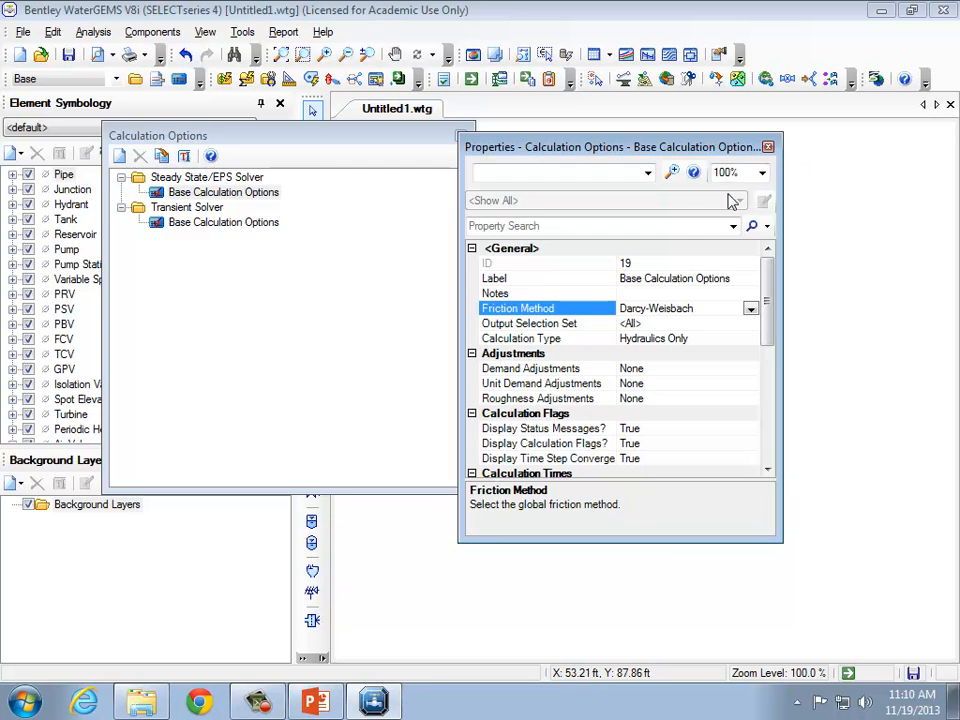
pyautogui.click(768, 148)
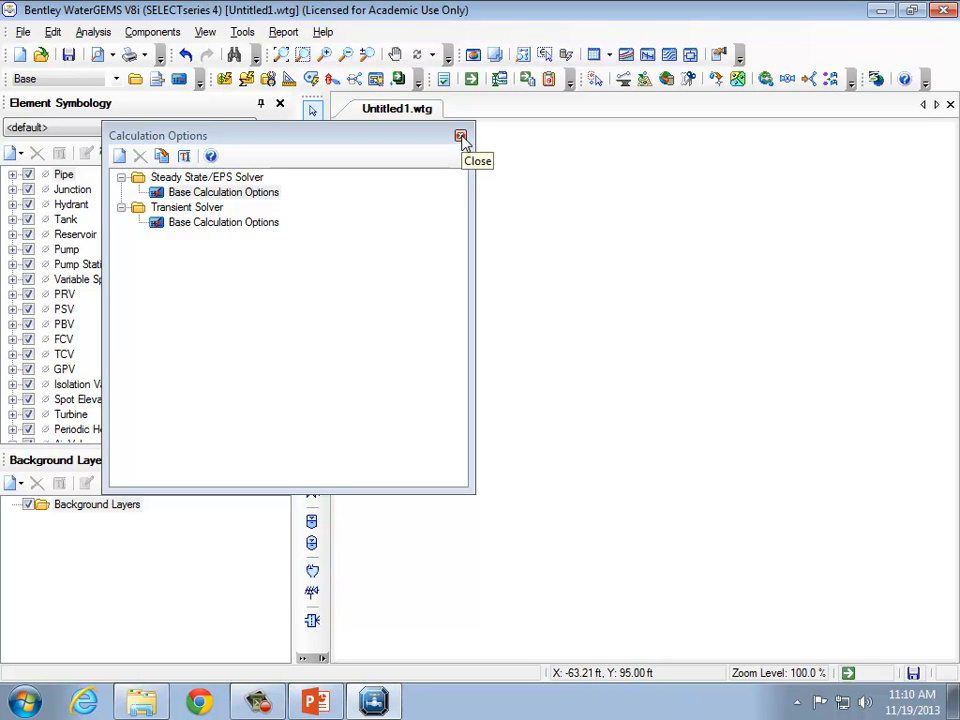
pyautogui.click(461, 137)
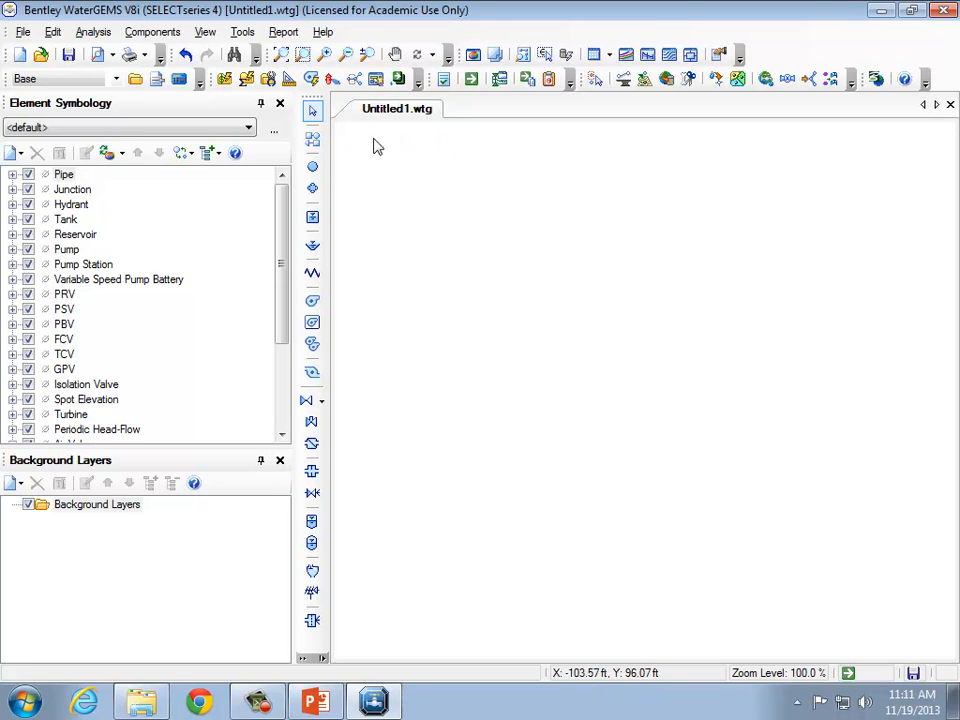
# Draw a pipe from a new reservoir to a new junction with the Pipe tool.
pyautogui.click(313, 142)
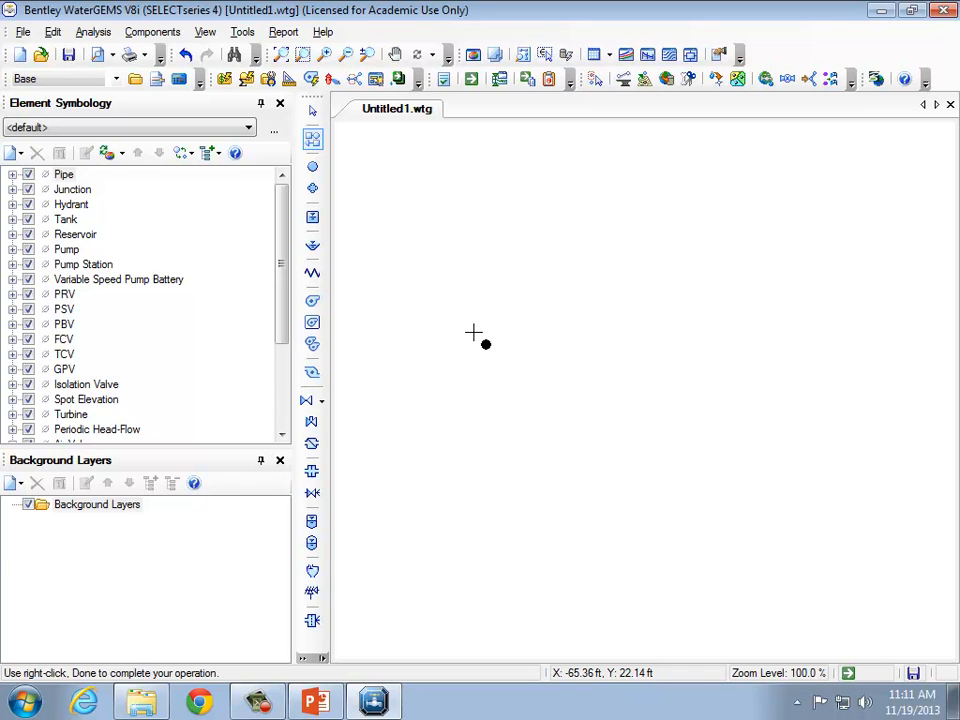
pyautogui.rightClick(475, 335)
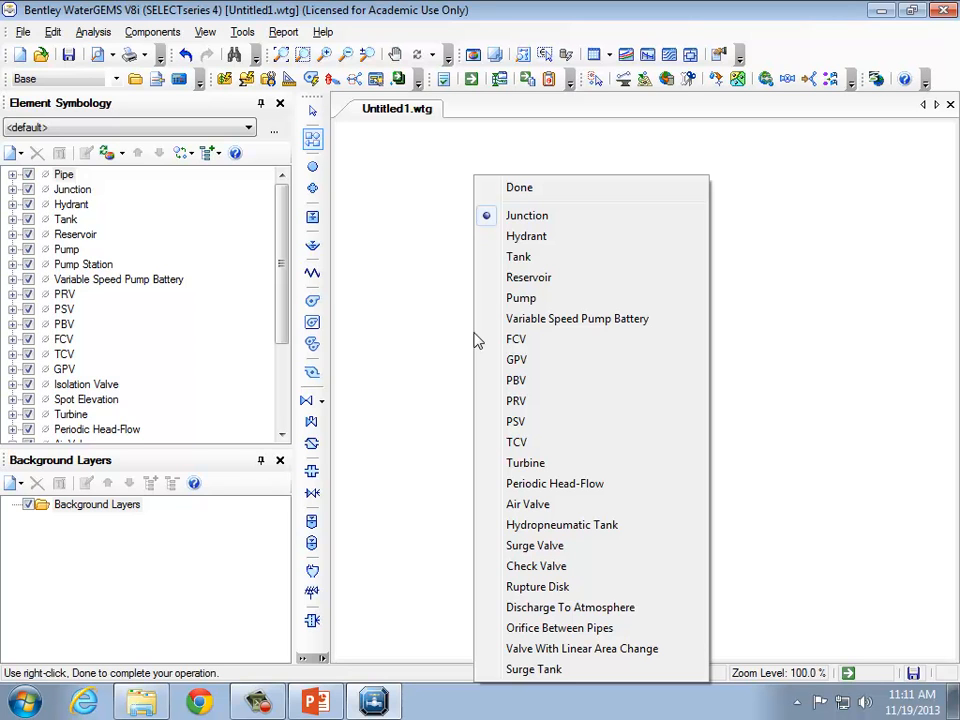
pyautogui.click(542, 280)
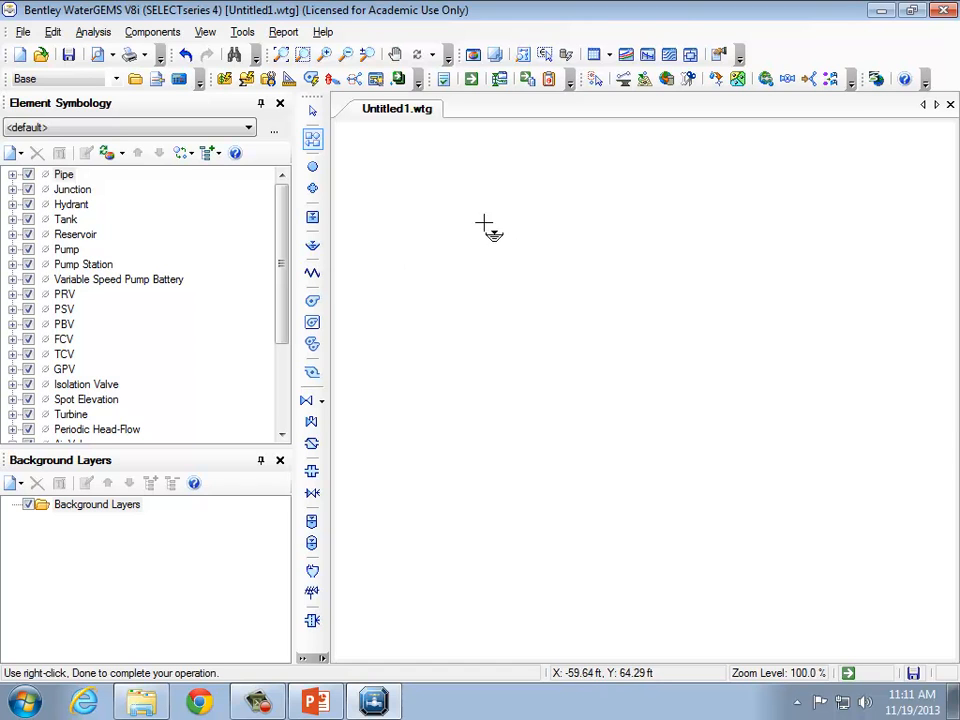
pyautogui.click(420, 253)
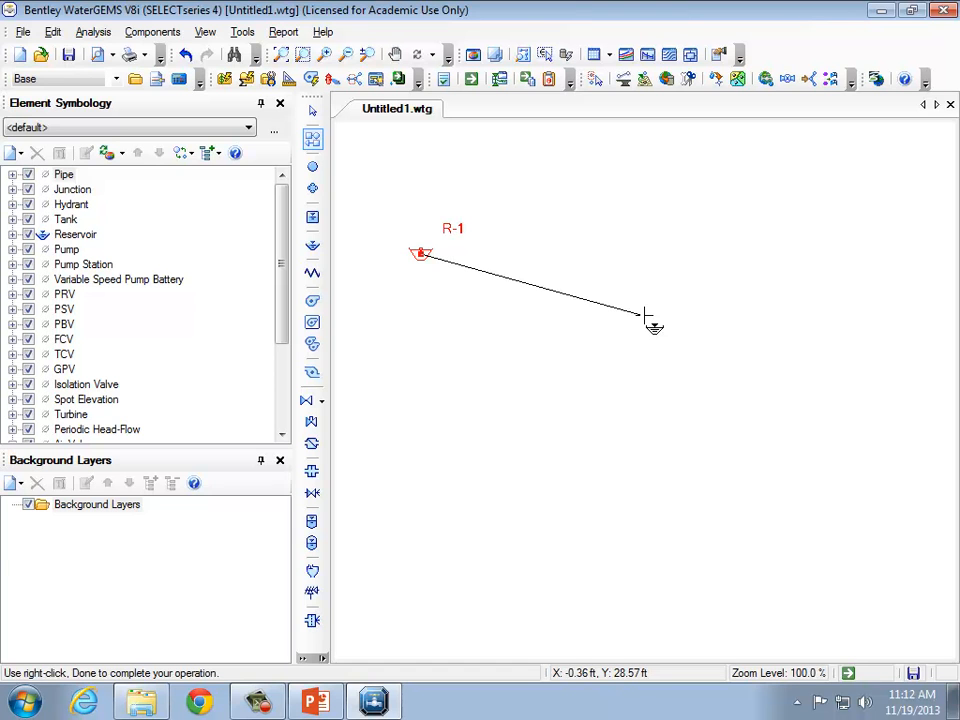
pyautogui.rightClick(645, 316)
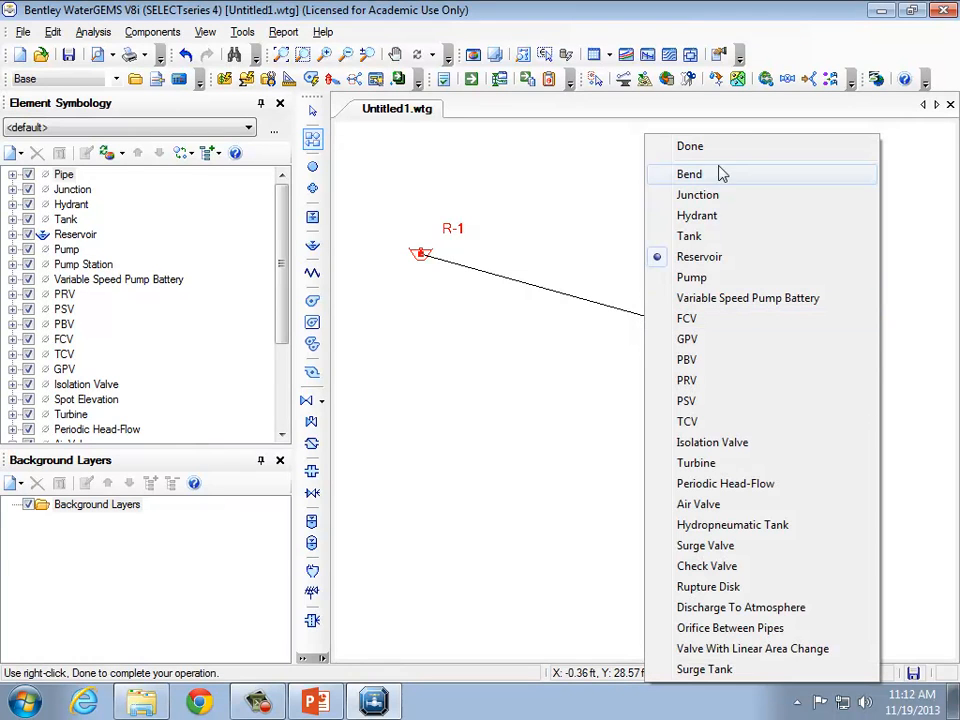
pyautogui.click(728, 205)
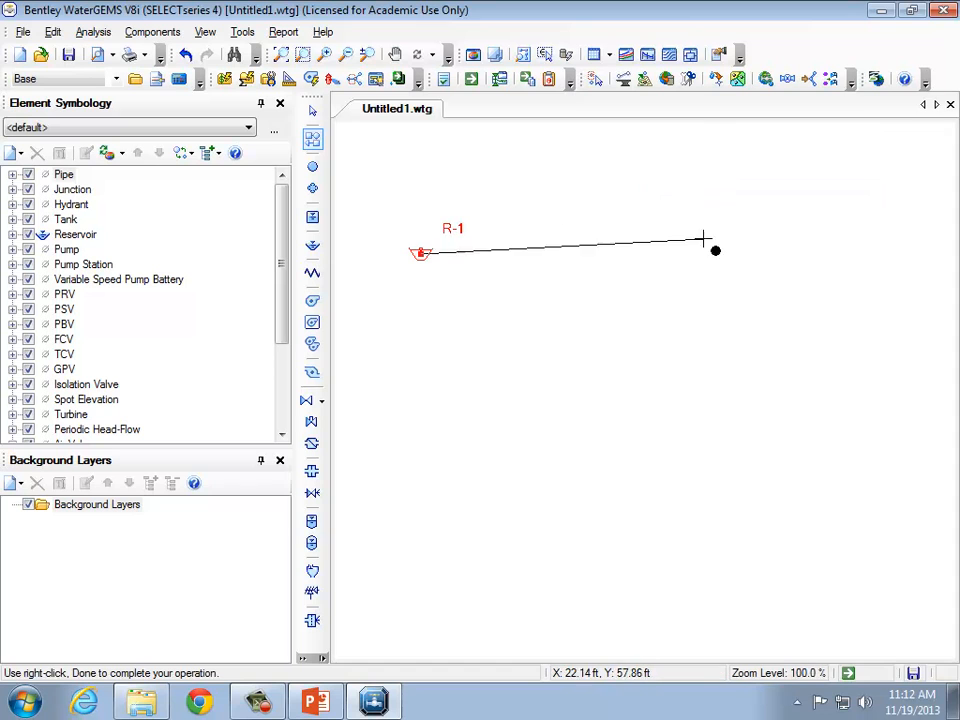
pyautogui.click(717, 283)
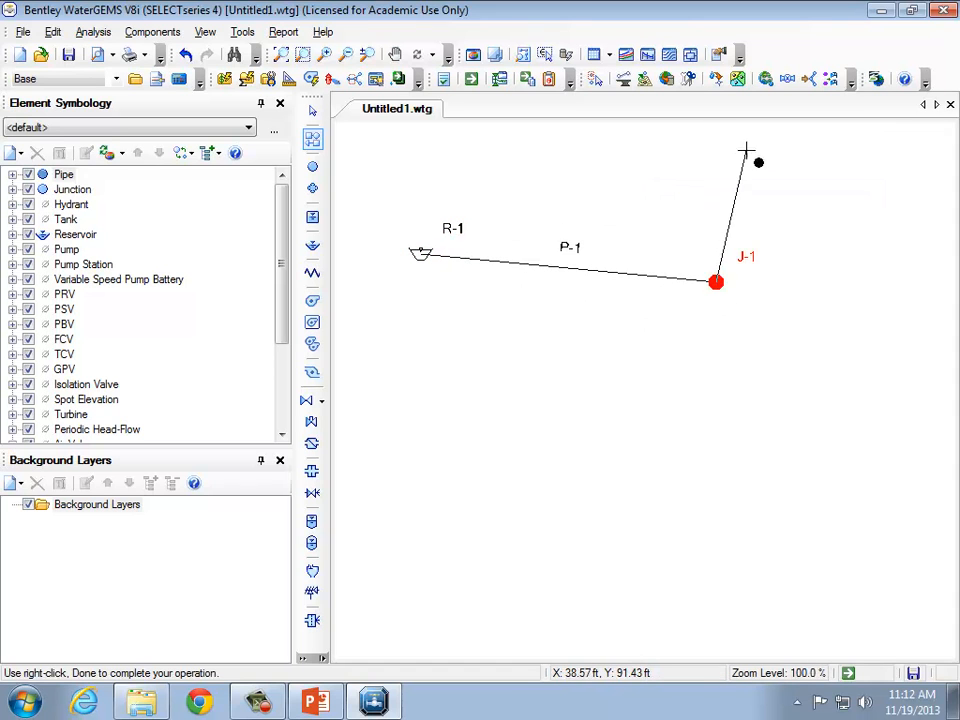
pyautogui.press('Escape')
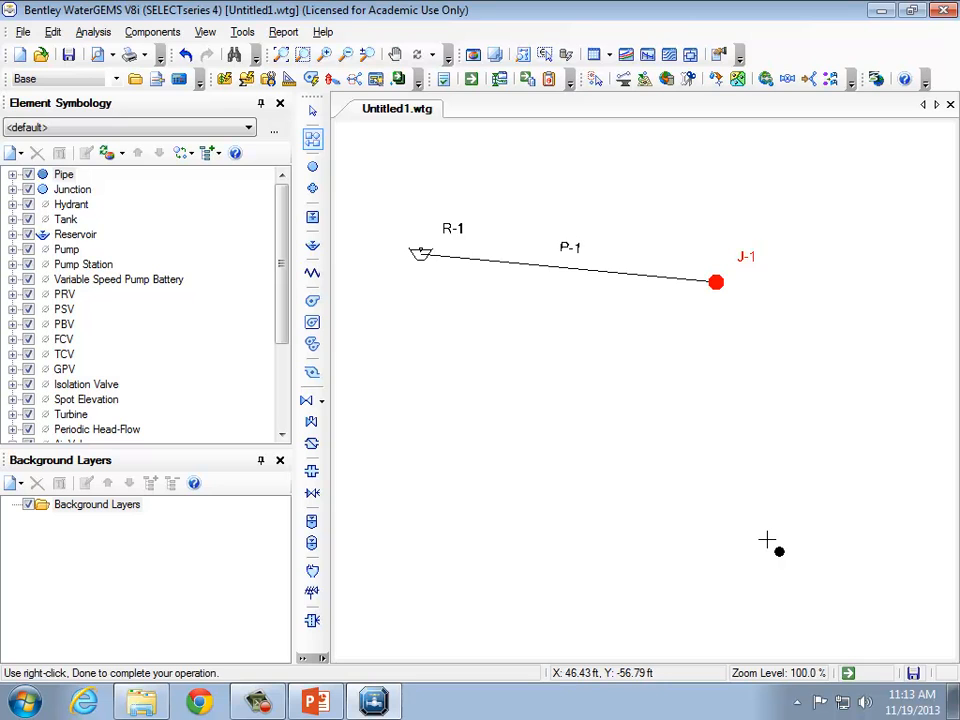
# Set the elevation of reservoir R-1 to 1079.37 ft in its properties.
pyautogui.click(314, 113)
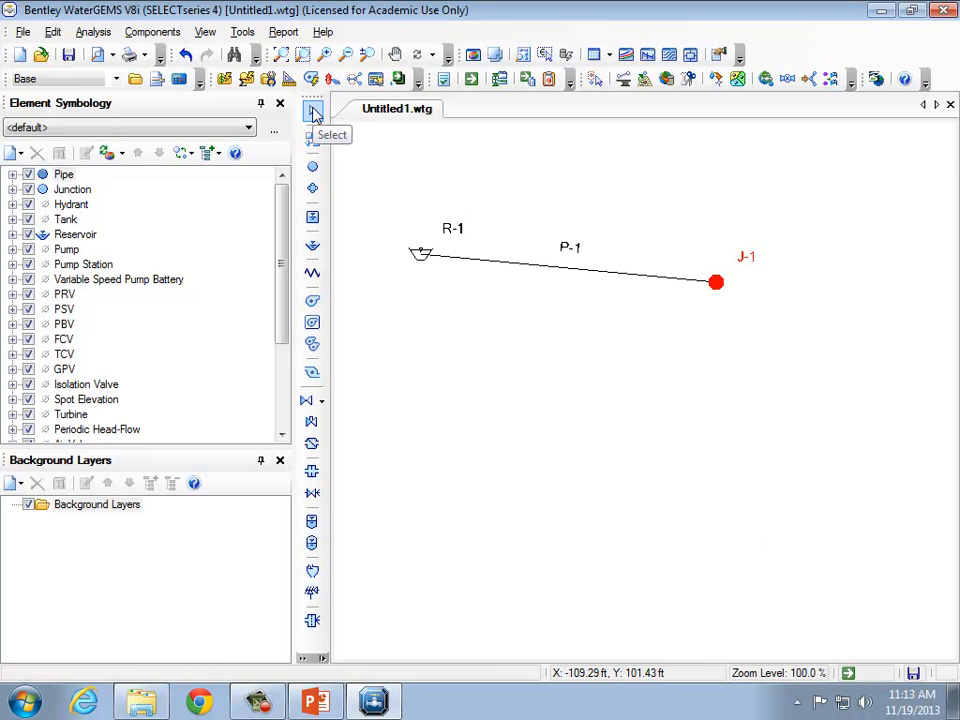
pyautogui.doubleClick(421, 256)
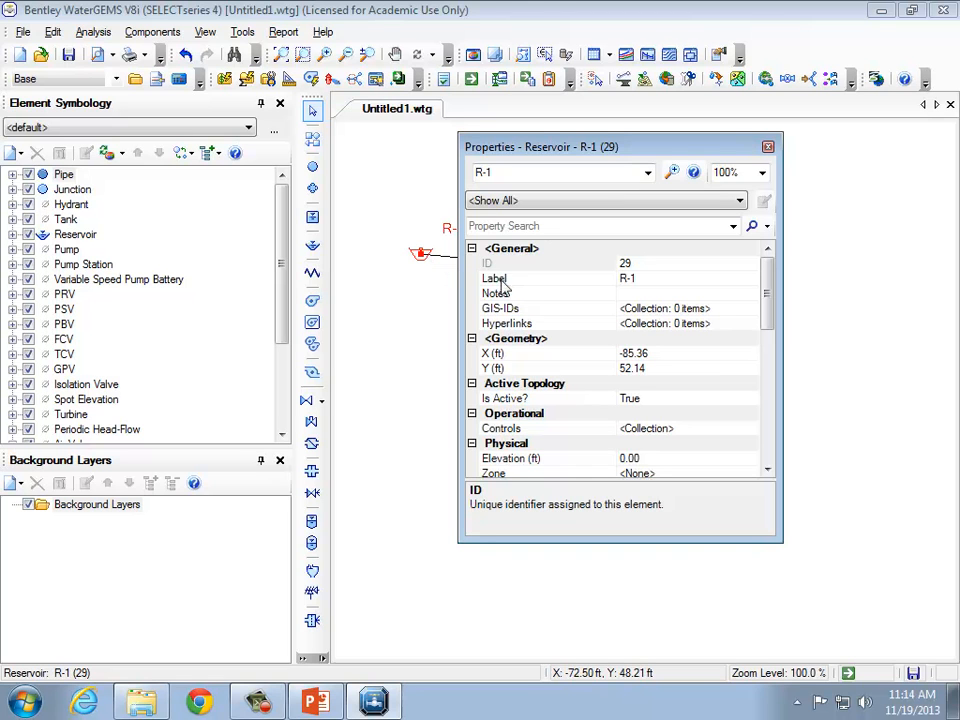
pyautogui.moveTo(765, 298); pyautogui.dragTo(768, 305)
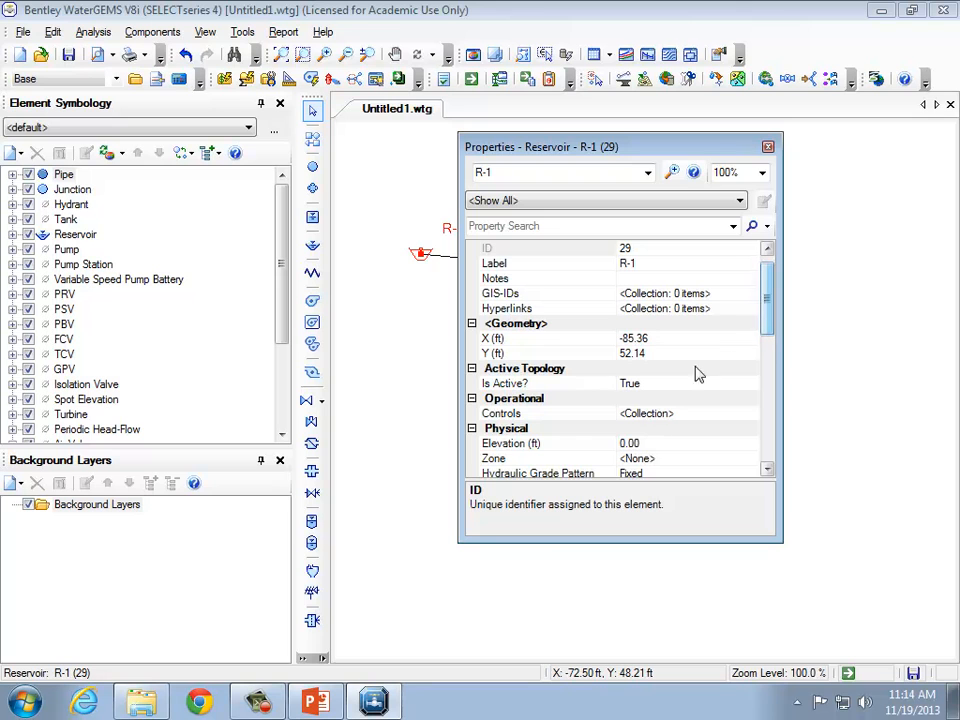
pyautogui.click(643, 444)
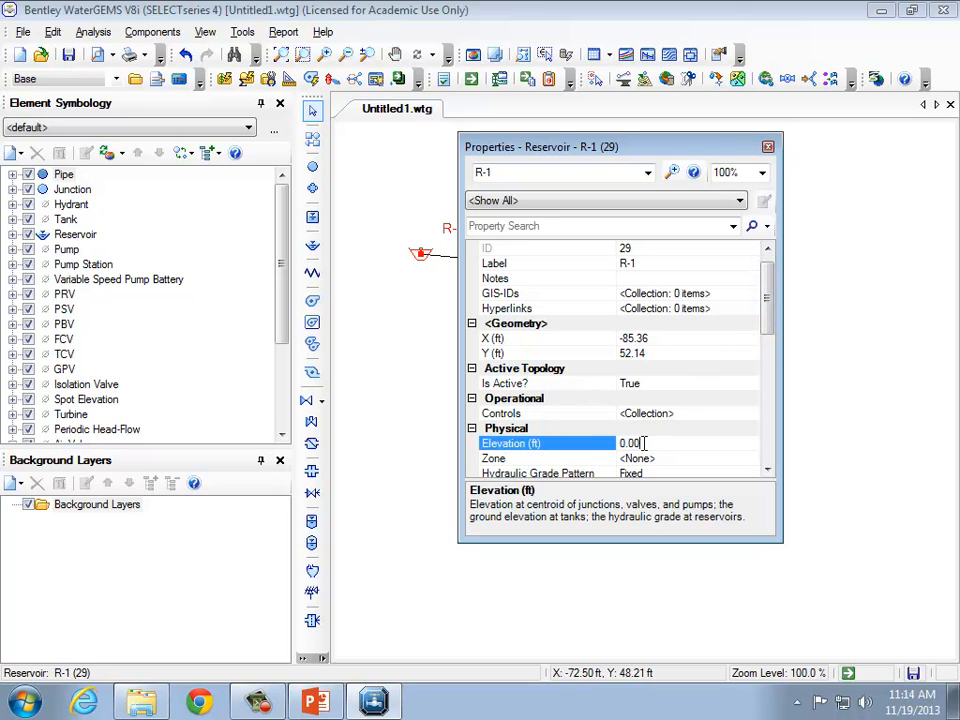
pyautogui.moveTo(650, 443); pyautogui.dragTo(530, 426)
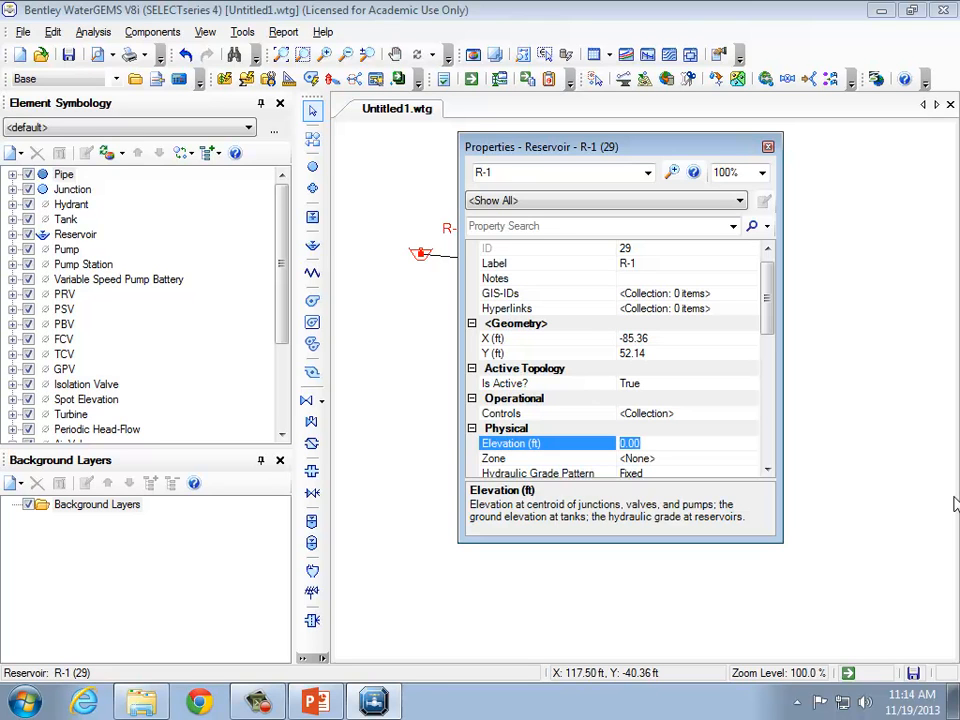
pyautogui.write('1079.37')
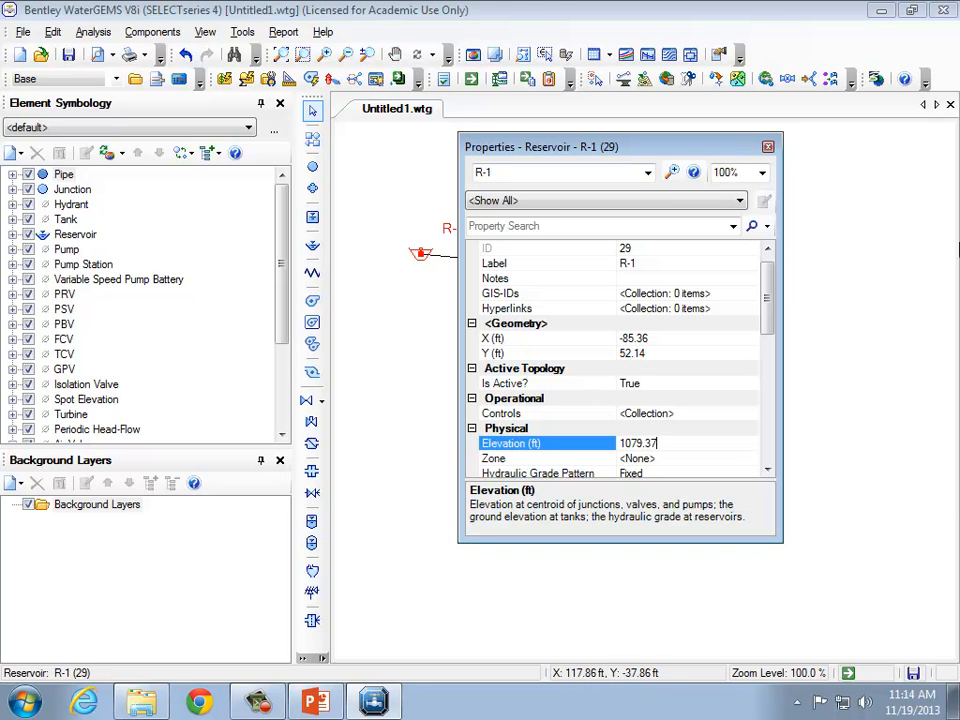
pyautogui.click(768, 149)
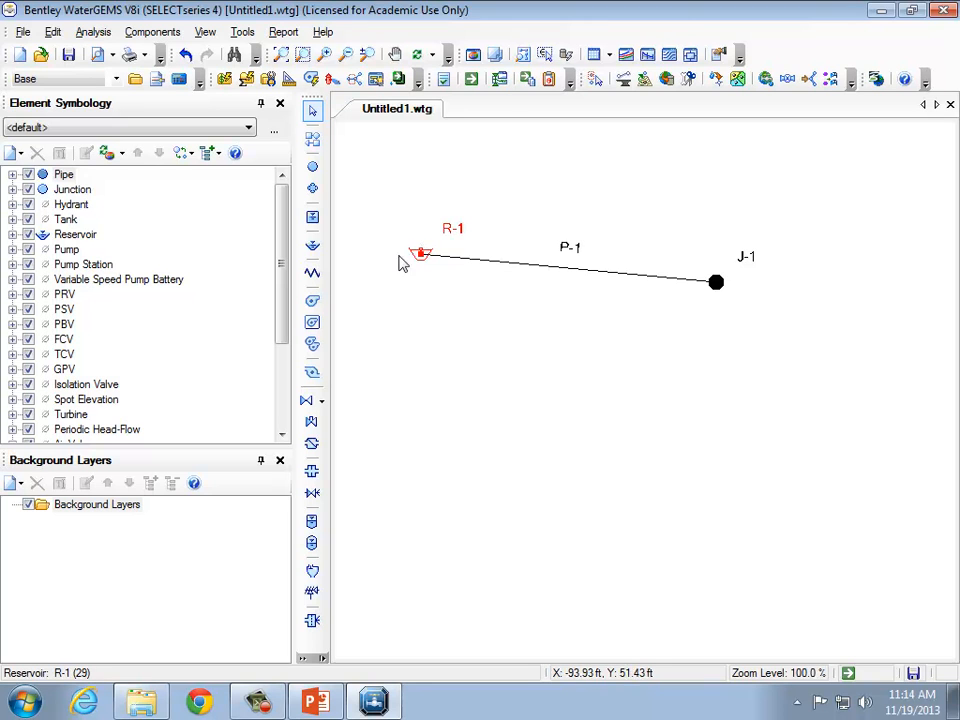
# Set junction J-1's elevation to 925.80 ft in the junction FlexTable.
pyautogui.click(610, 56)
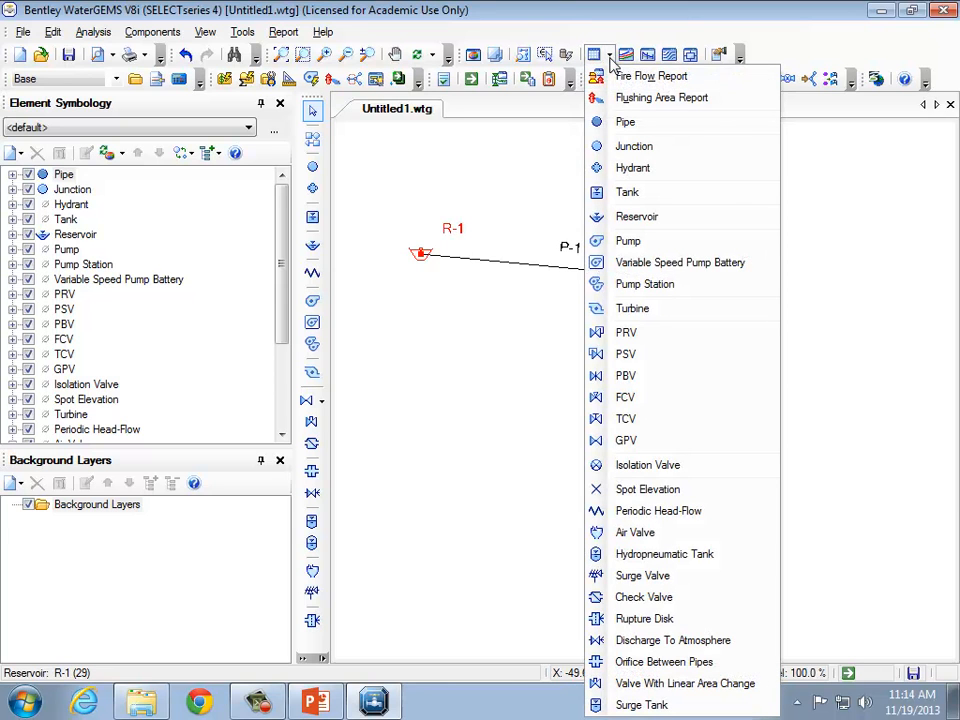
pyautogui.click(624, 148)
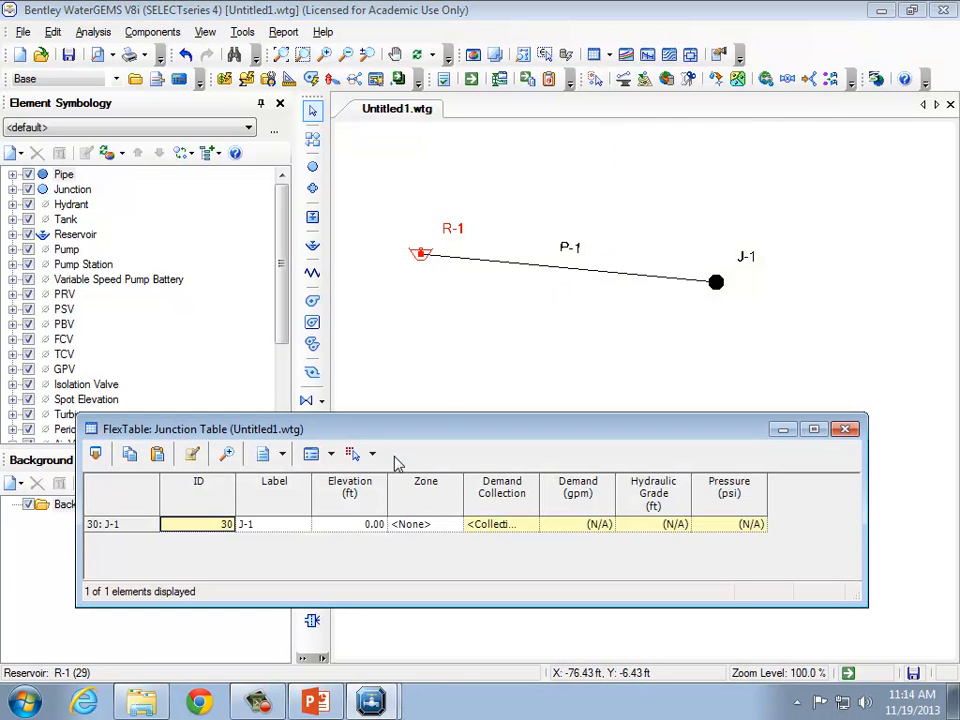
pyautogui.click(349, 526)
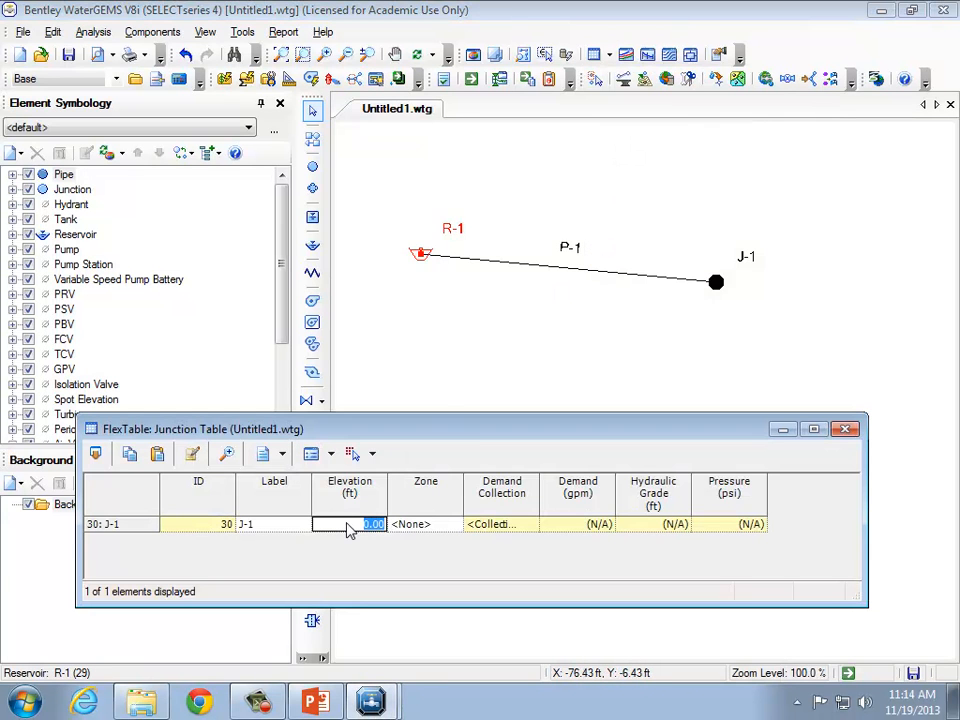
pyautogui.write('925.80')
pyautogui.click(845, 430)
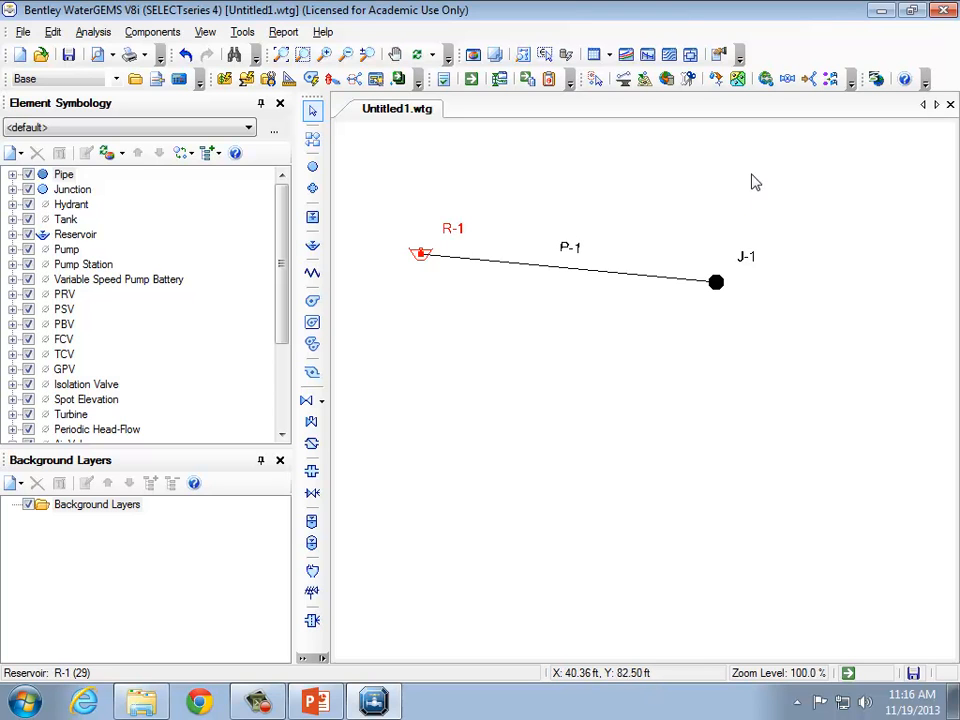
# In the pipe FlexTable, give pipe P-1 a user-defined length of 1500 ft.
pyautogui.click(609, 55)
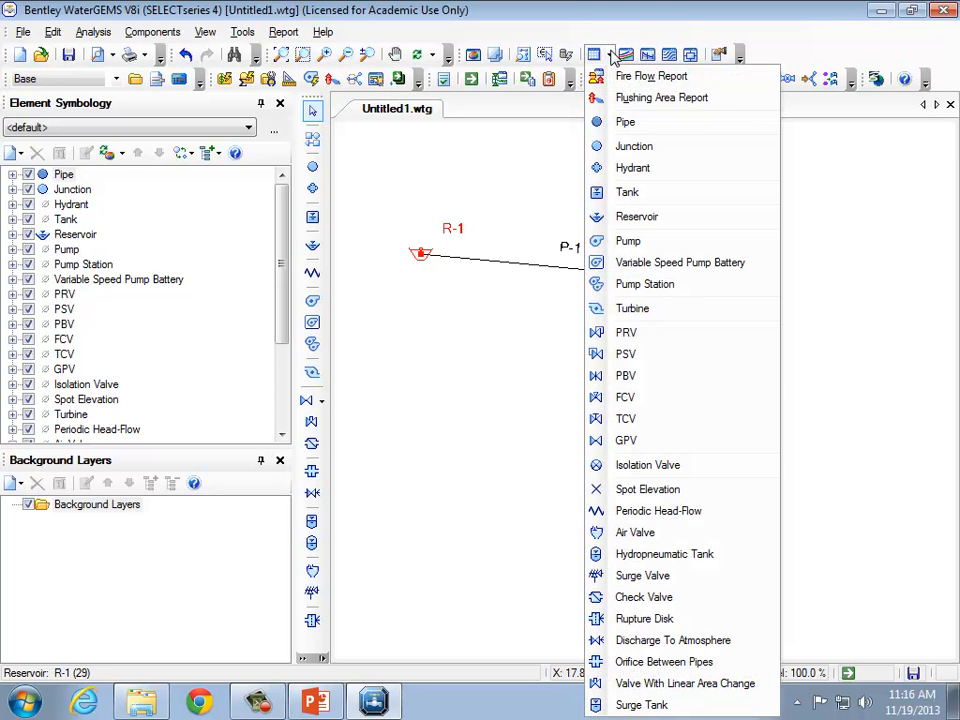
pyautogui.click(625, 122)
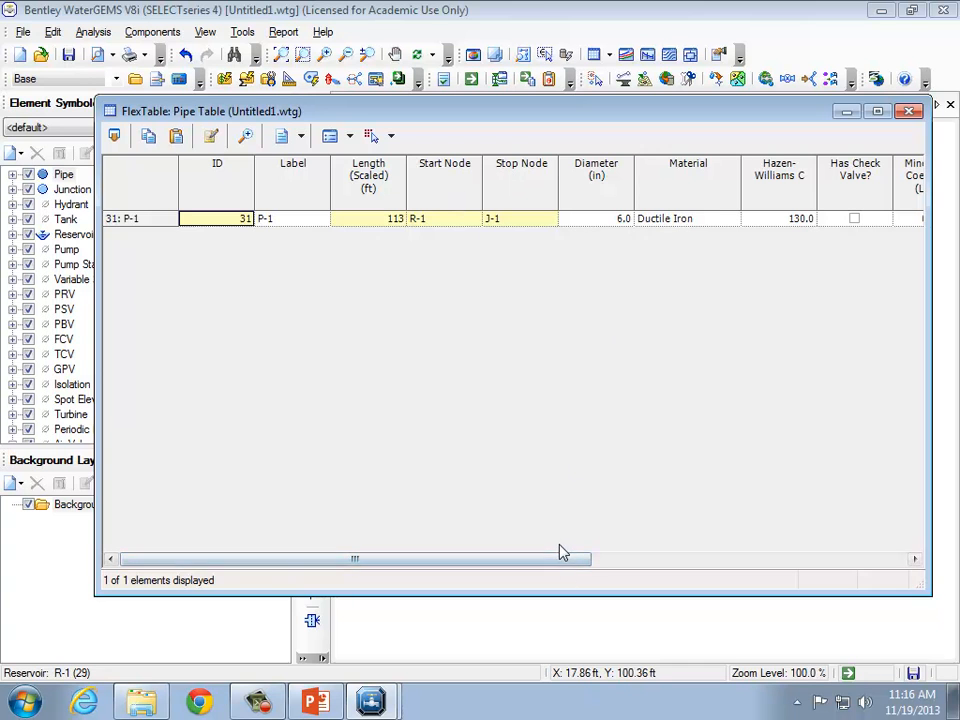
pyautogui.moveTo(596, 564); pyautogui.dragTo(879, 568)
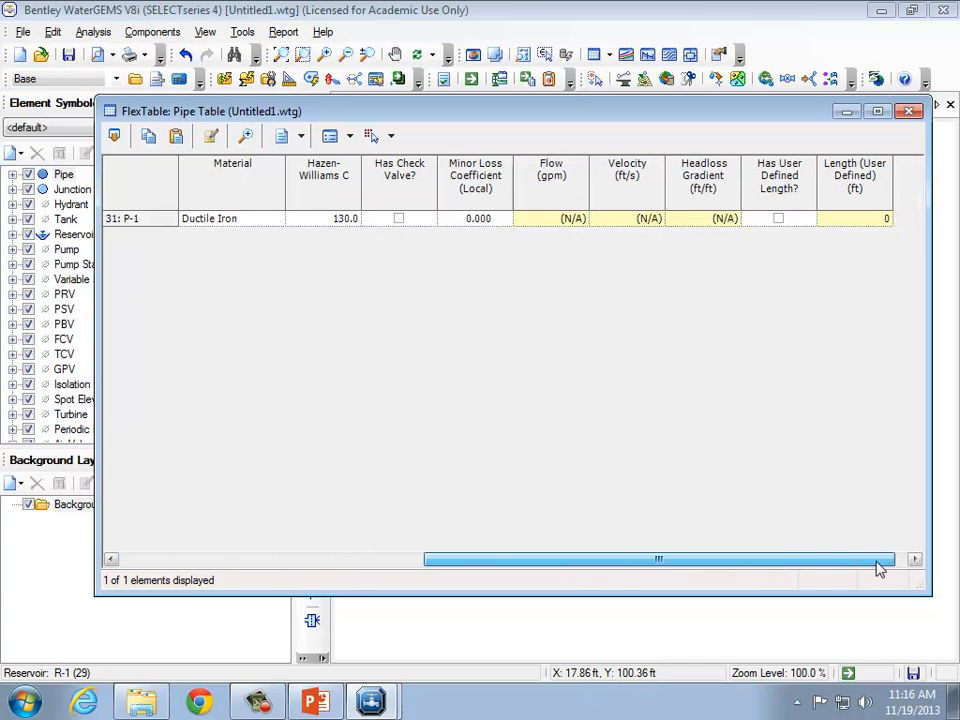
pyautogui.click(778, 219)
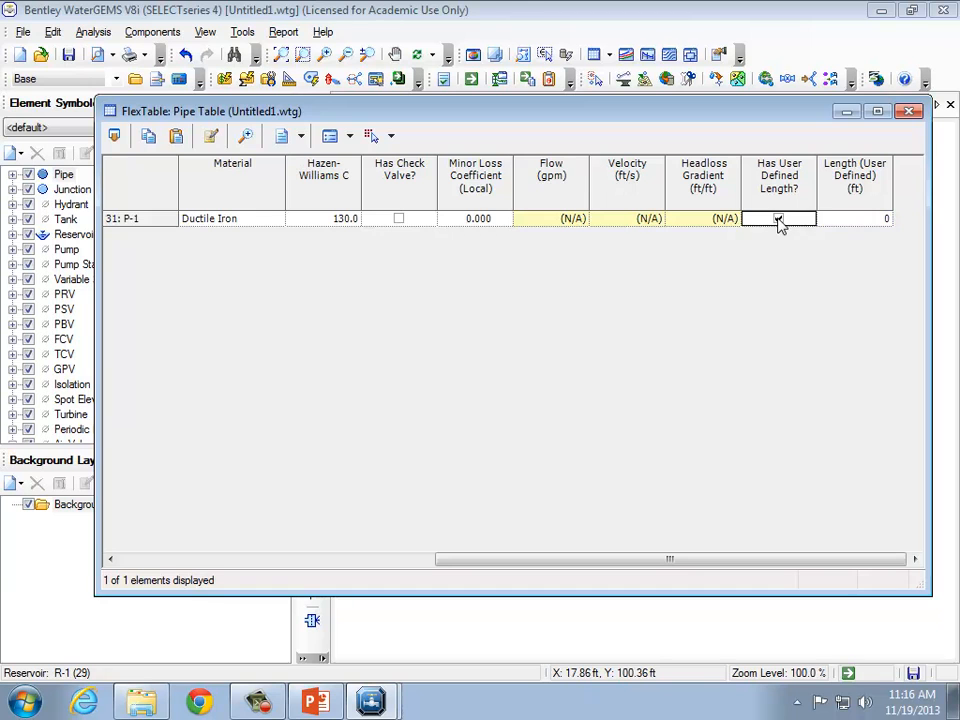
pyautogui.click(855, 220)
pyautogui.write('1500')
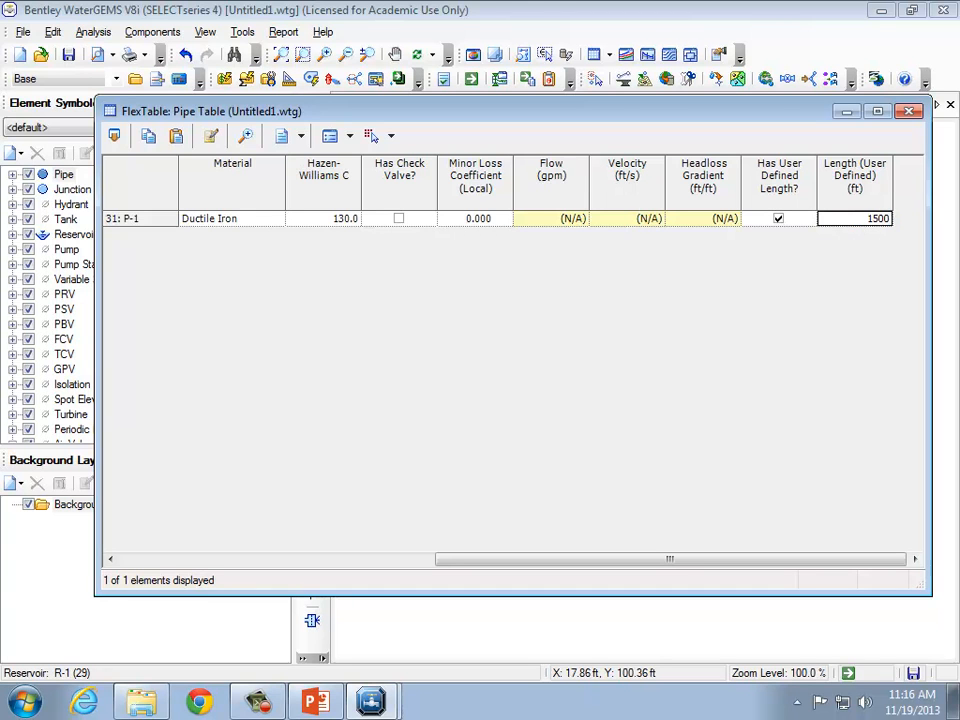
# Set pipe P-1's material to Cast iron from the engineering material library.
pyautogui.click(246, 216)
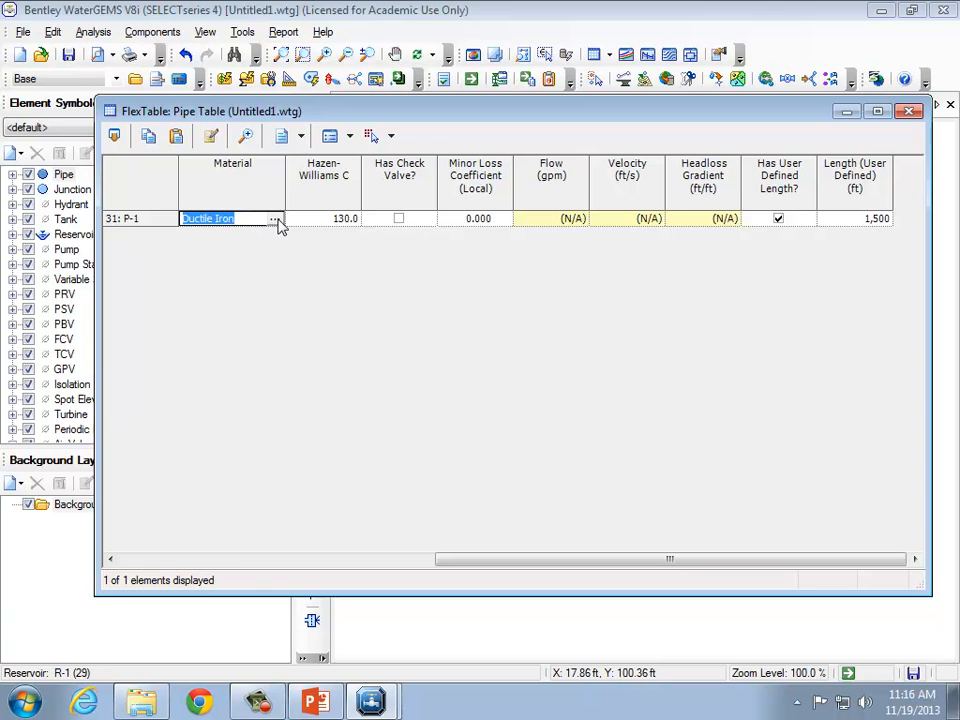
pyautogui.click(275, 219)
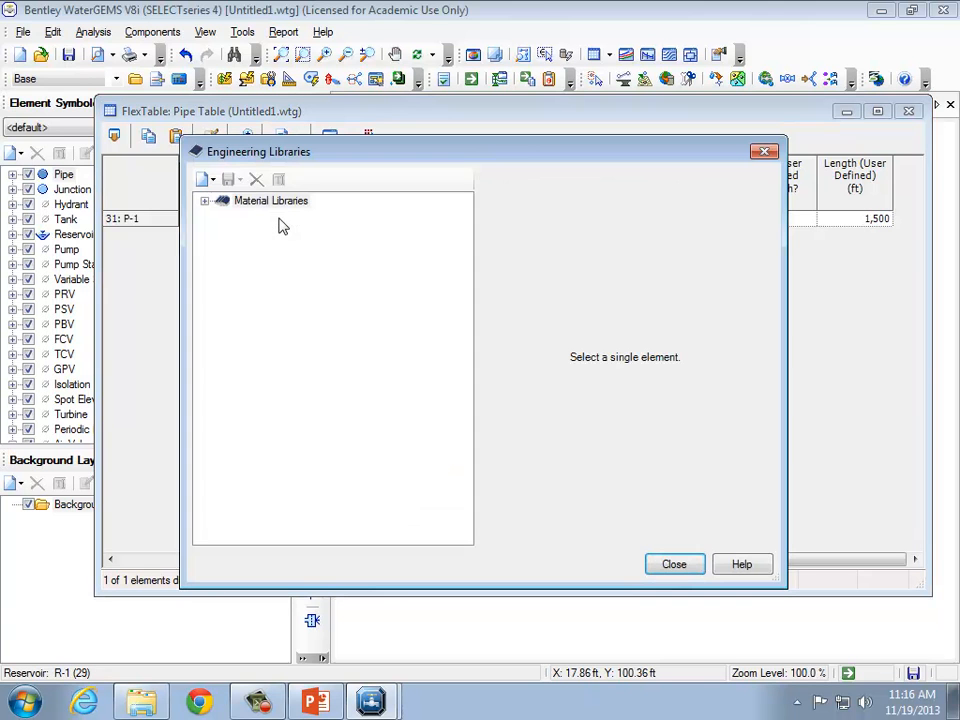
pyautogui.click(204, 203)
pyautogui.click(225, 216)
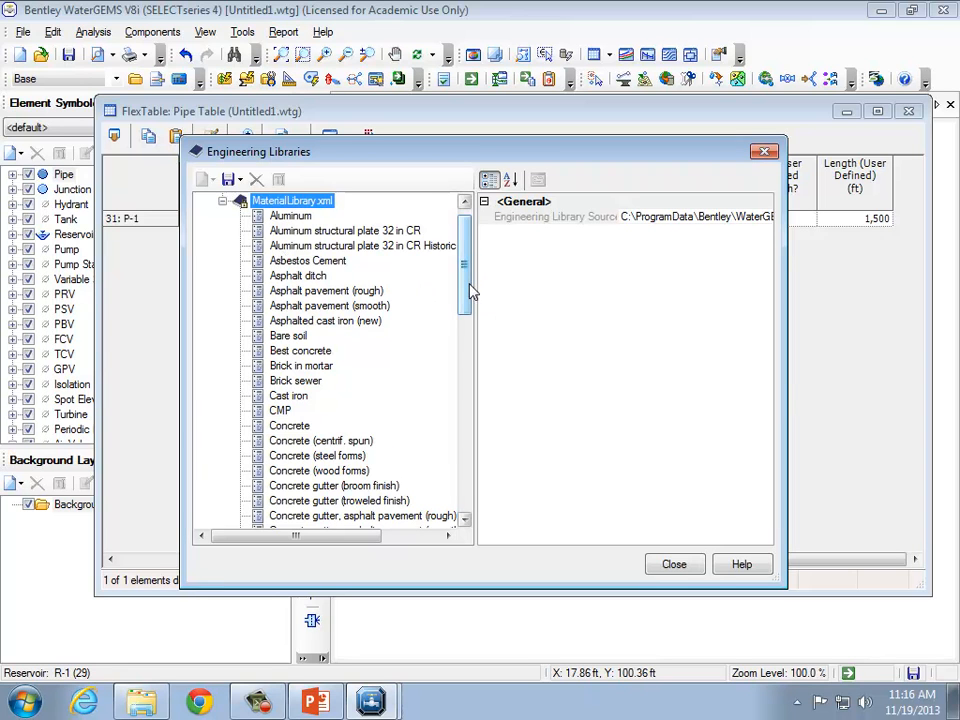
pyautogui.moveTo(467, 287); pyautogui.dragTo(472, 303)
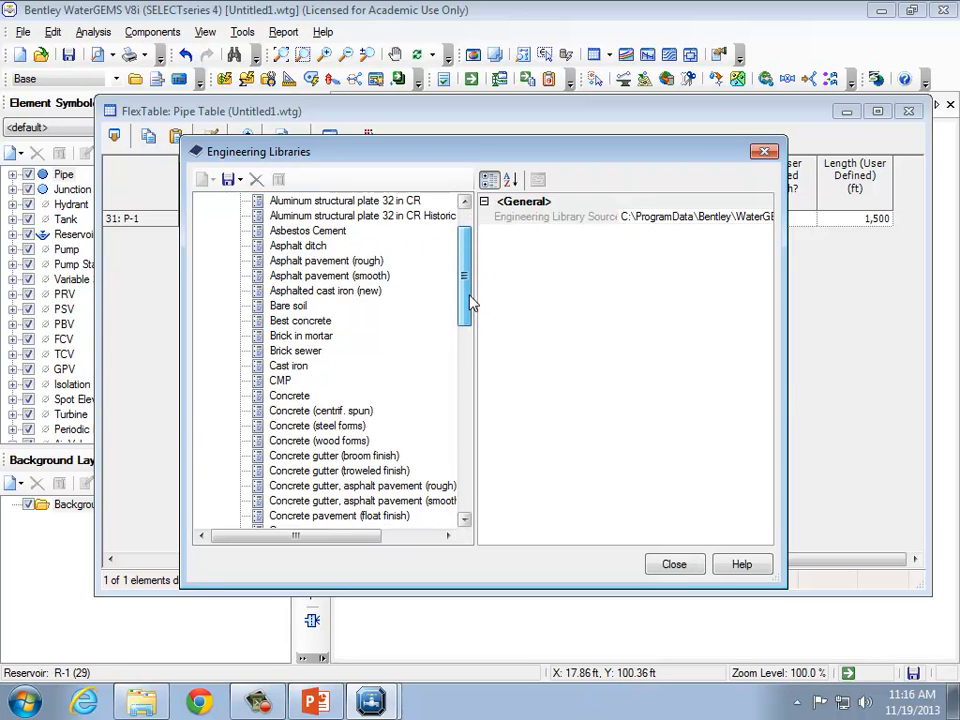
pyautogui.click(290, 366)
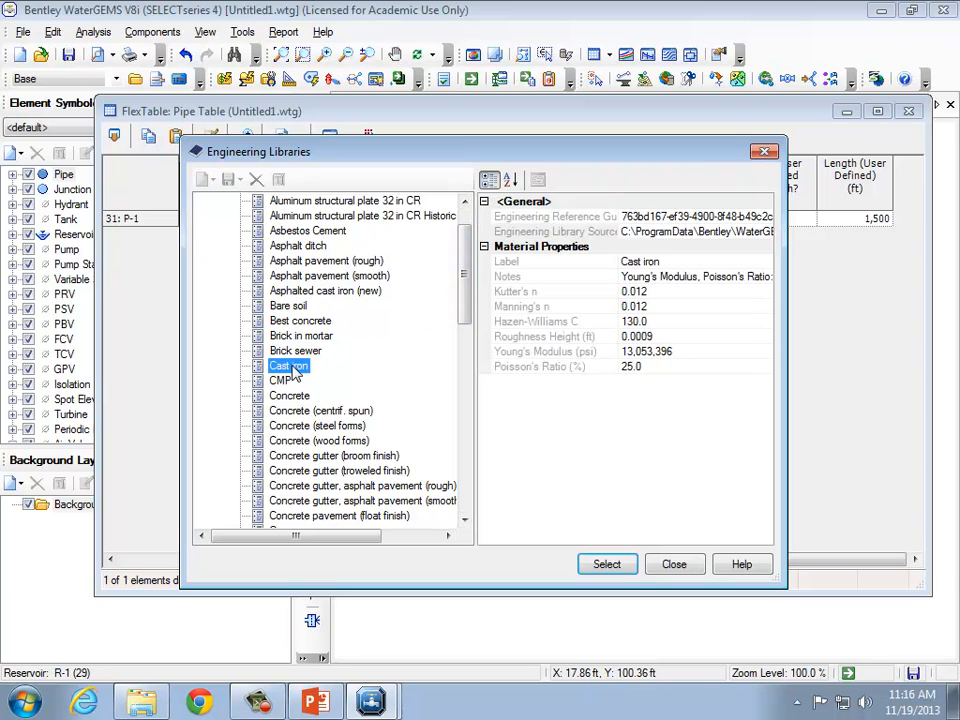
pyautogui.click(607, 564)
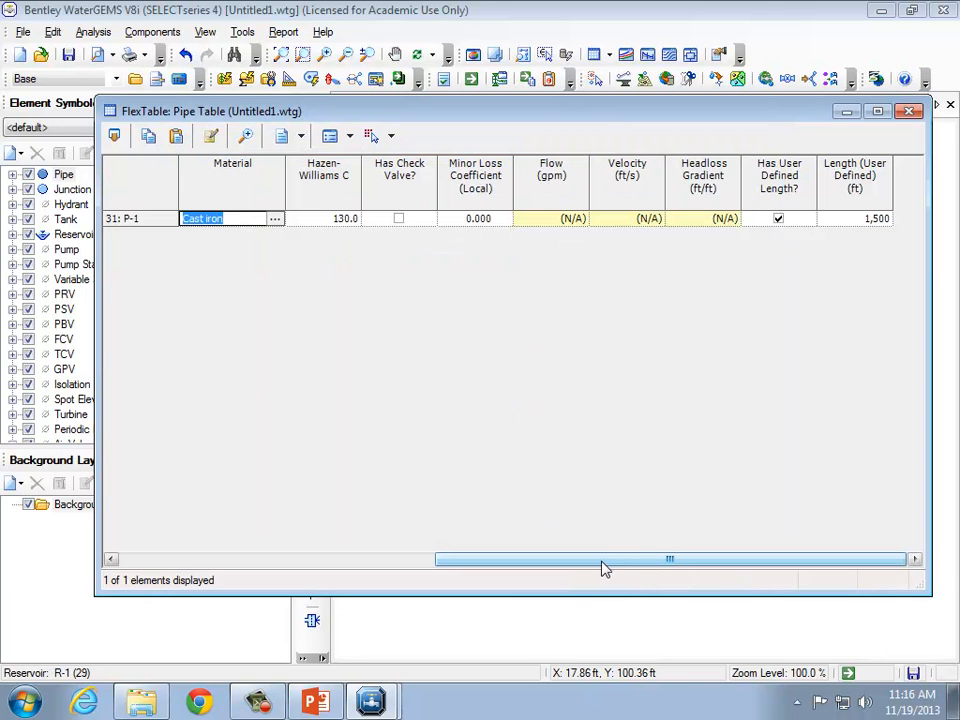
# Set pipe P-1's diameter to 4 in and close the pipe table.
pyautogui.moveTo(600, 568); pyautogui.dragTo(475, 568)
pyautogui.click(305, 218)
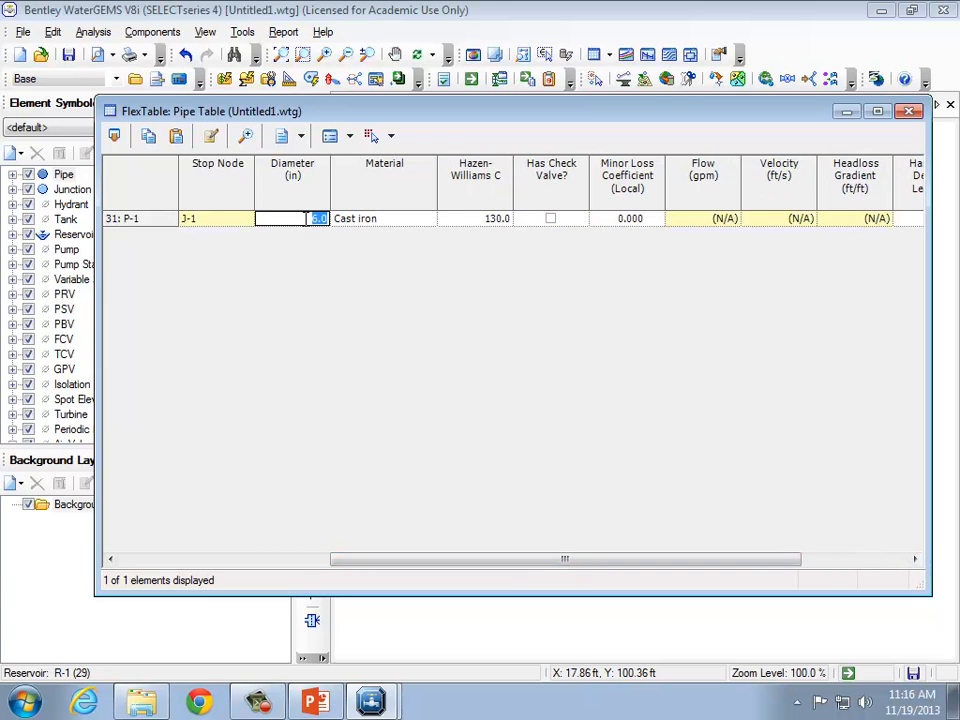
pyautogui.write('4')
pyautogui.click(909, 112)
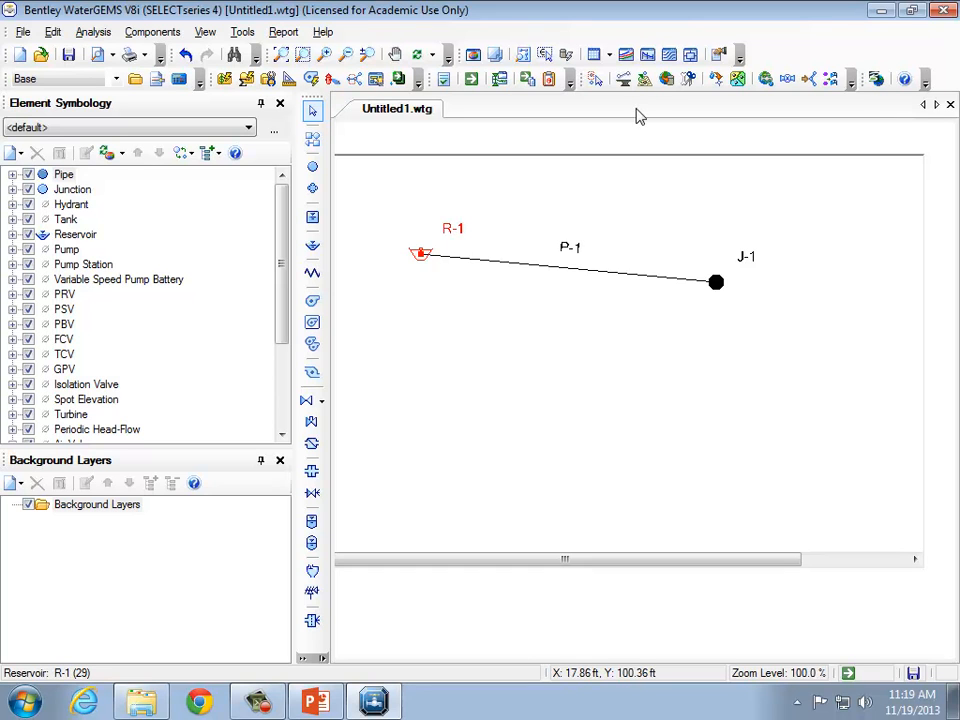
# Add a base demand of 180 gpm to junction J-1 in its demand collection.
pyautogui.click(607, 55)
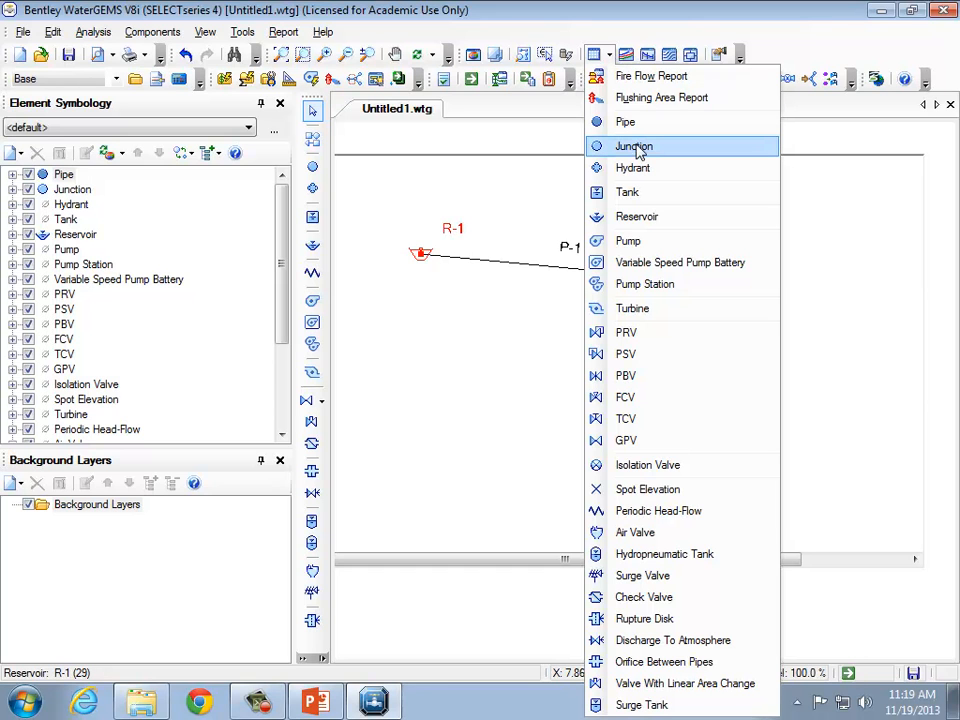
pyautogui.click(635, 147)
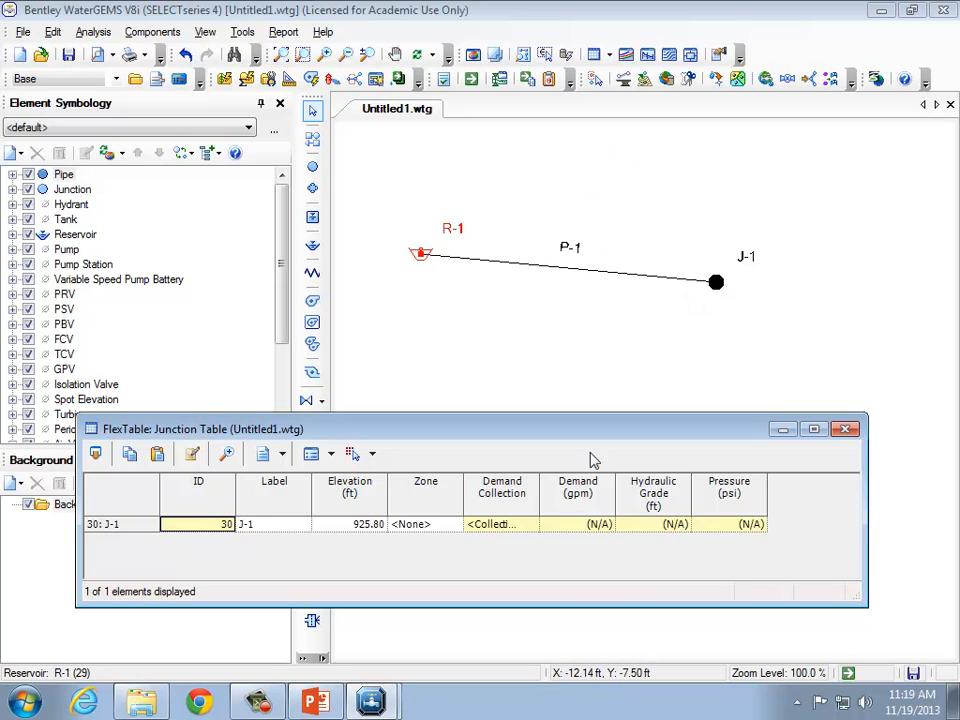
pyautogui.click(528, 530)
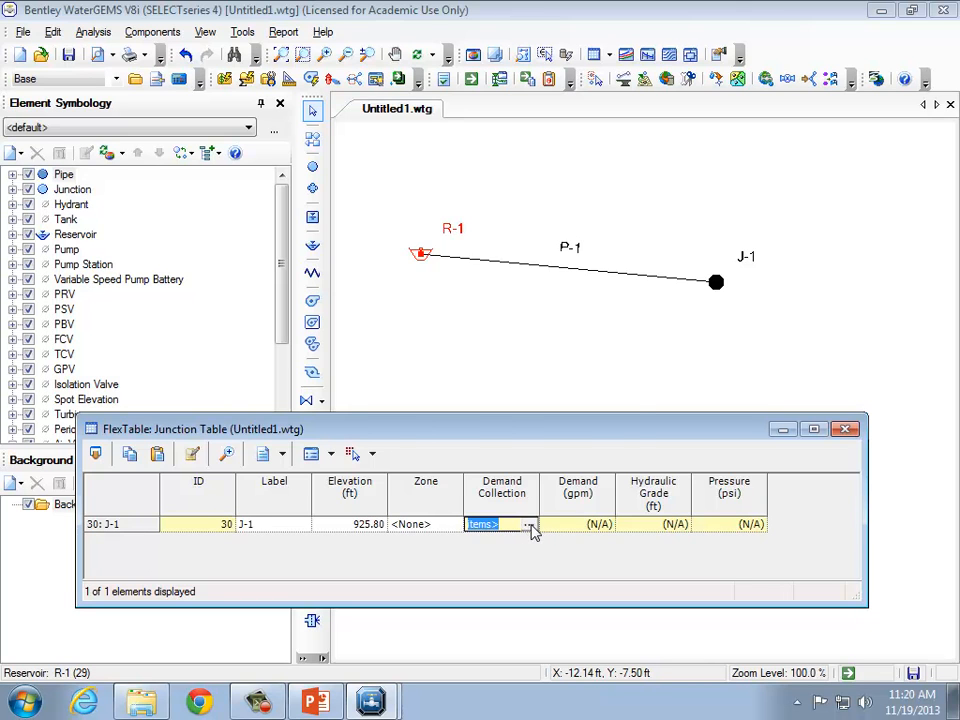
pyautogui.click(529, 526)
pyautogui.click(463, 291)
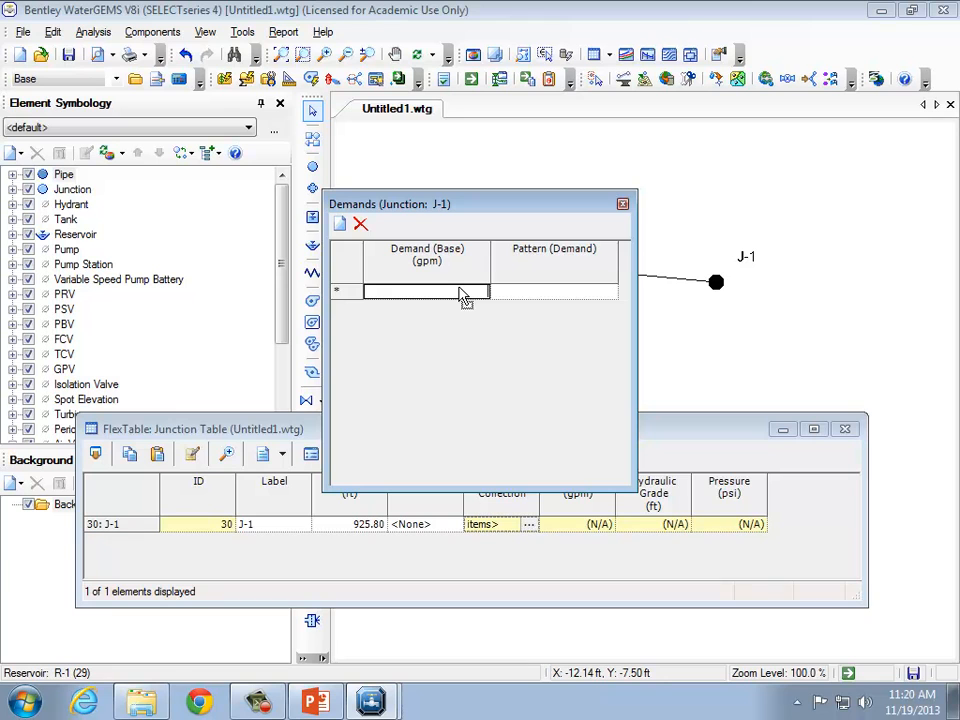
pyautogui.write('180')
pyautogui.click(622, 204)
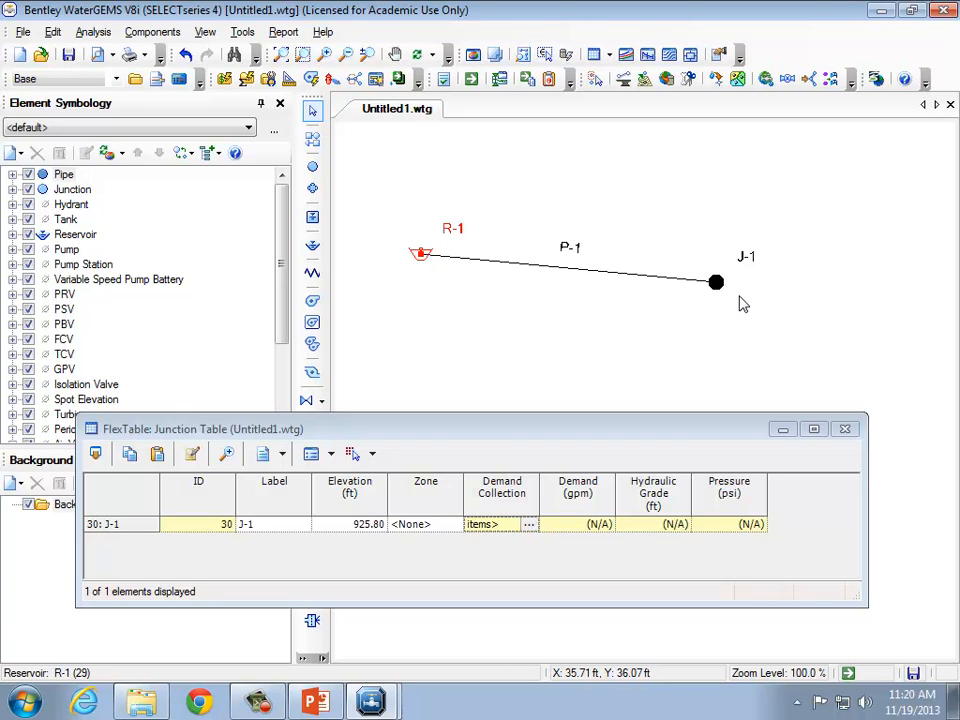
pyautogui.click(845, 428)
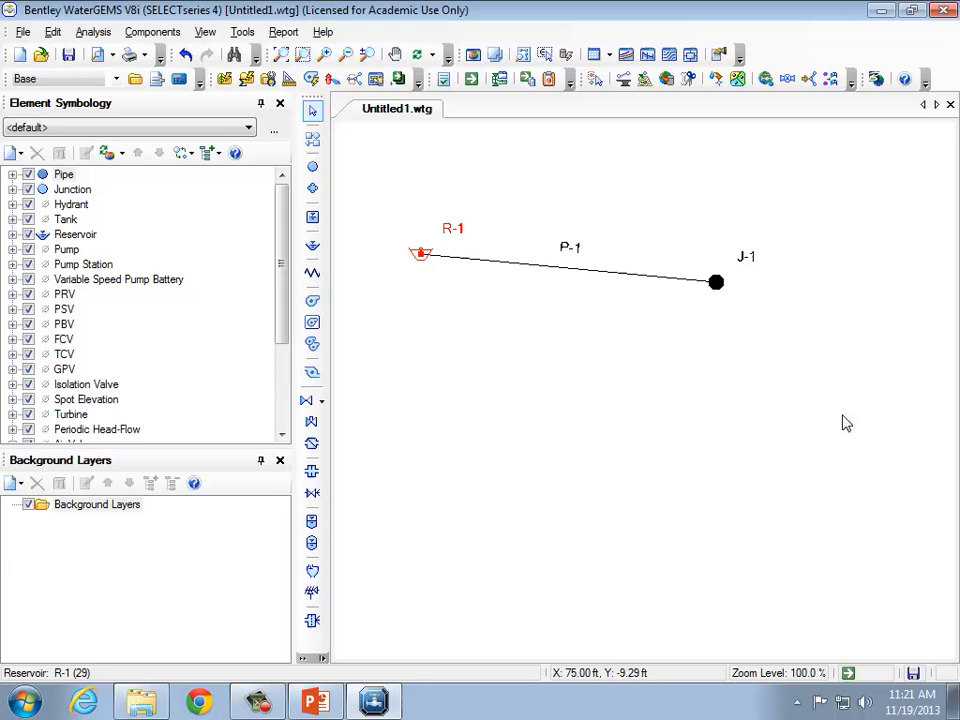
# Compute the model and close the calculation summary.
pyautogui.click(472, 80)
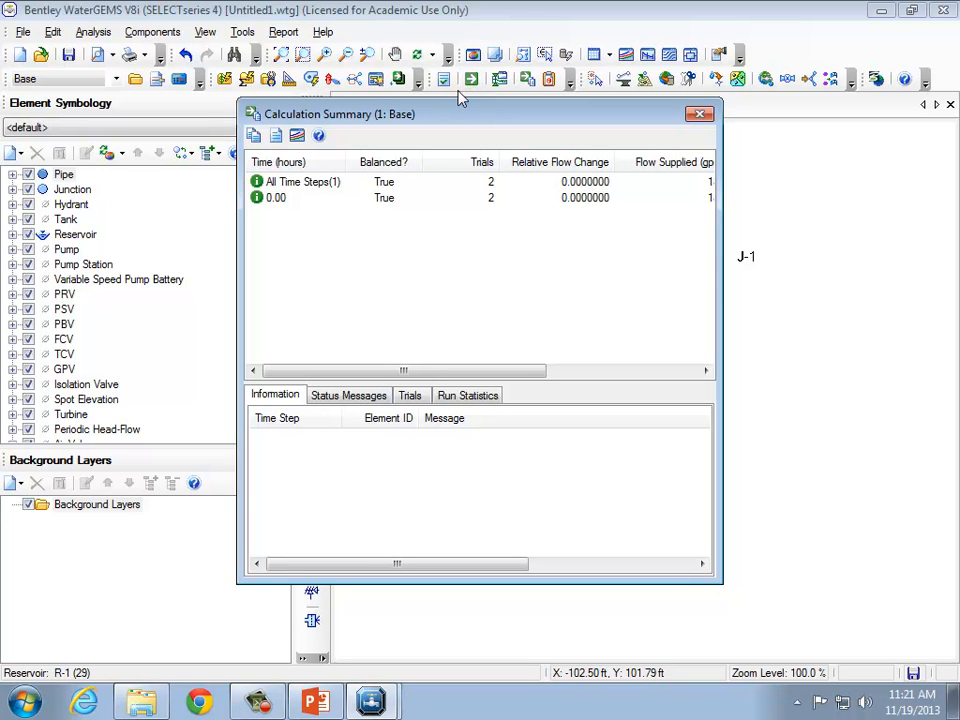
pyautogui.click(698, 114)
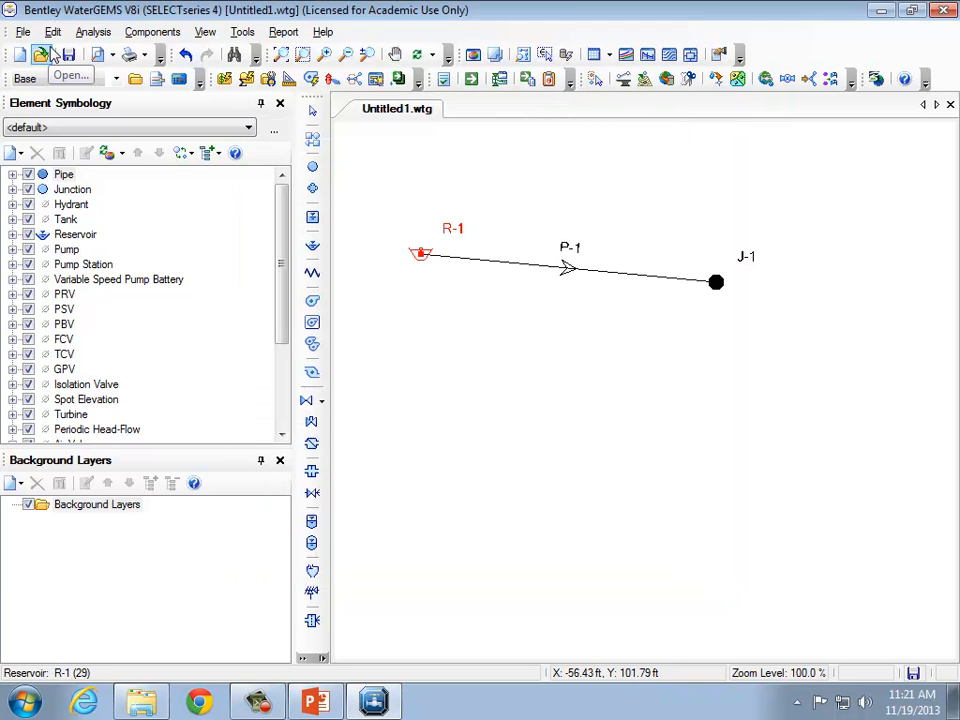
# Review the base steady-state calculation options, including friction method and liquid properties.
pyautogui.click(90, 33)
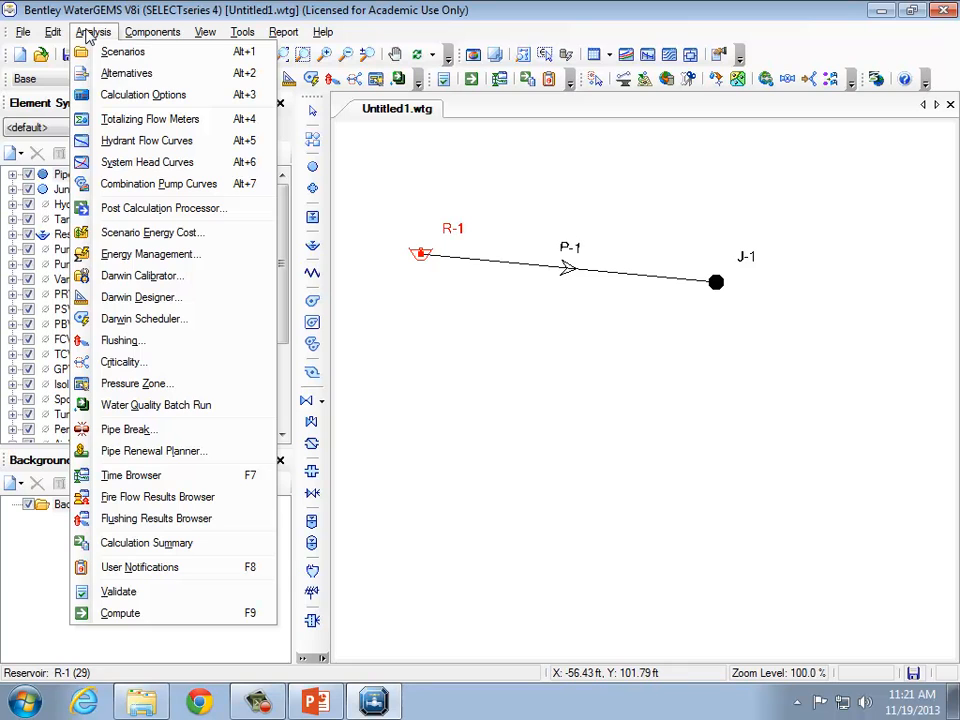
pyautogui.click(108, 94)
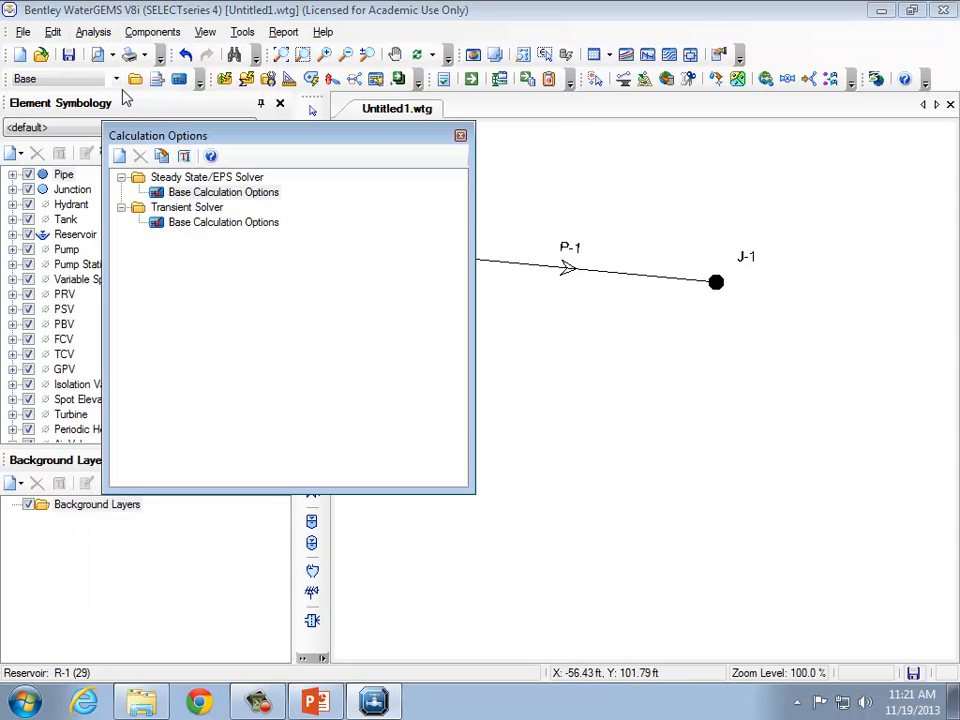
pyautogui.click(212, 193)
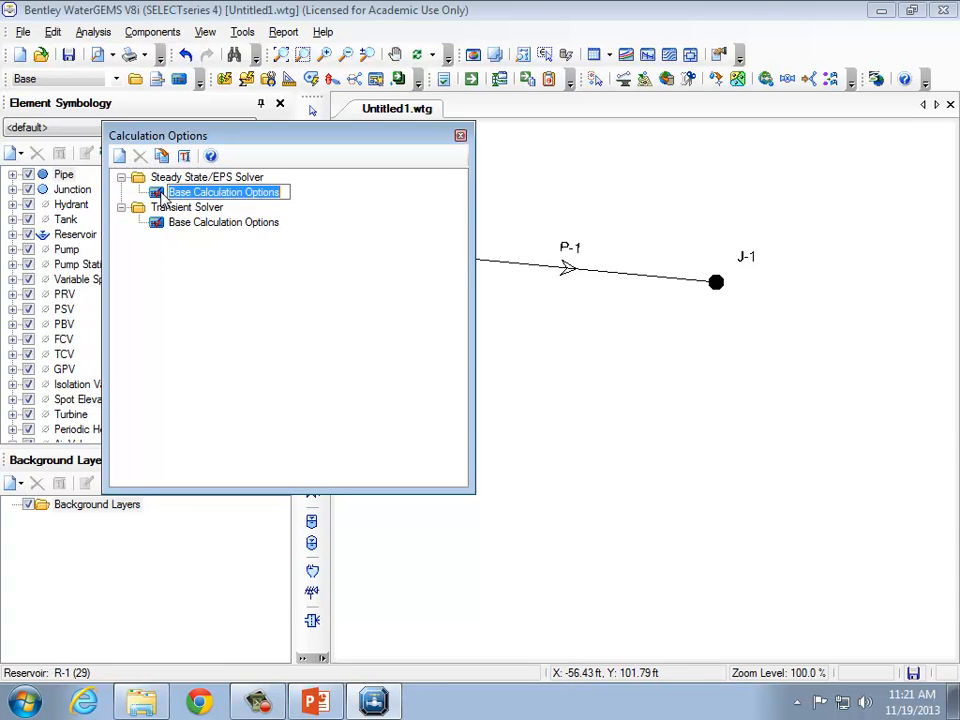
pyautogui.doubleClick(160, 197)
pyautogui.moveTo(774, 317); pyautogui.dragTo(754, 436)
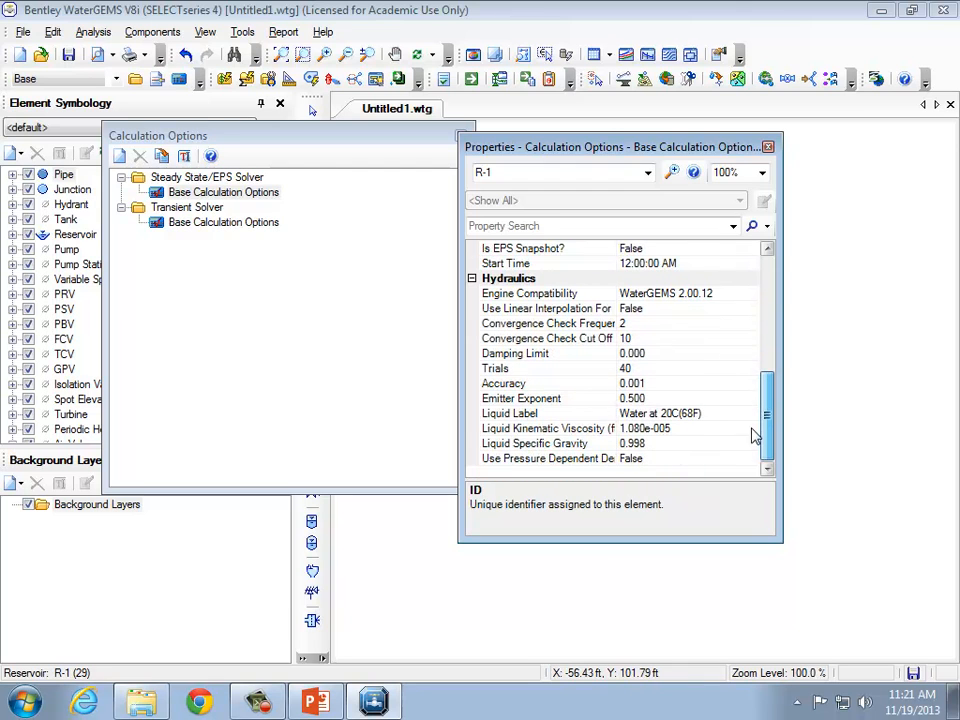
pyautogui.click(702, 413)
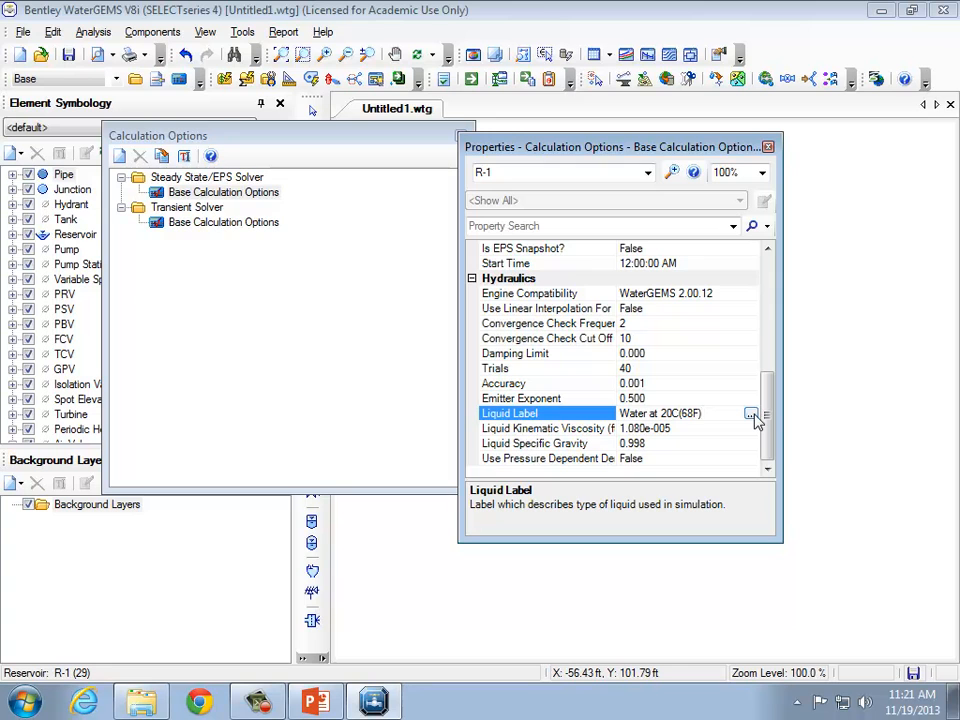
pyautogui.moveTo(768, 418); pyautogui.dragTo(778, 240)
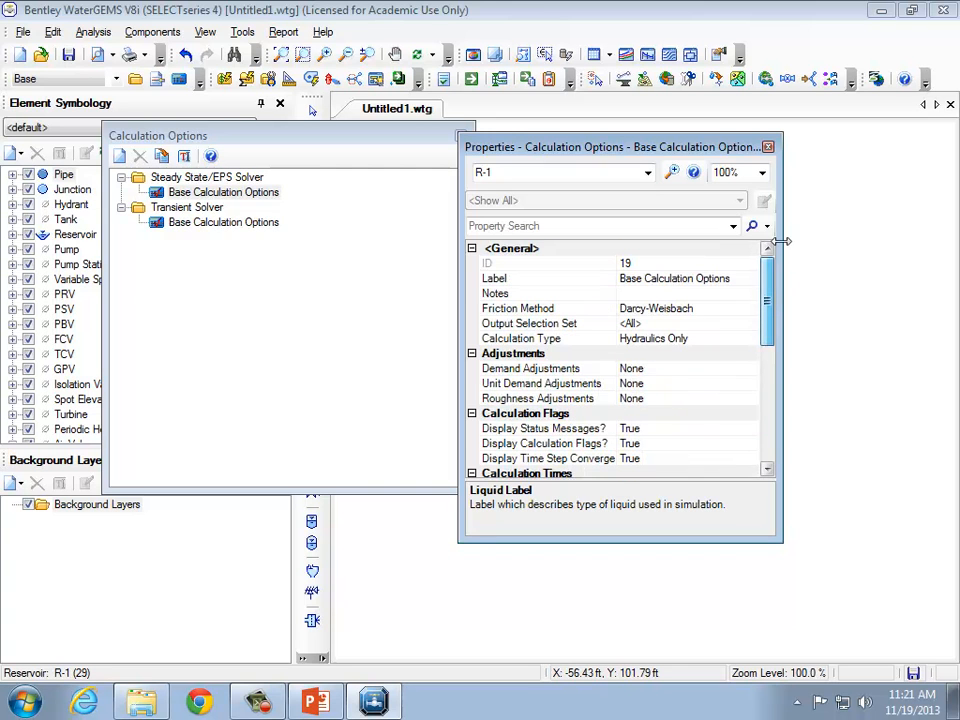
pyautogui.click(768, 148)
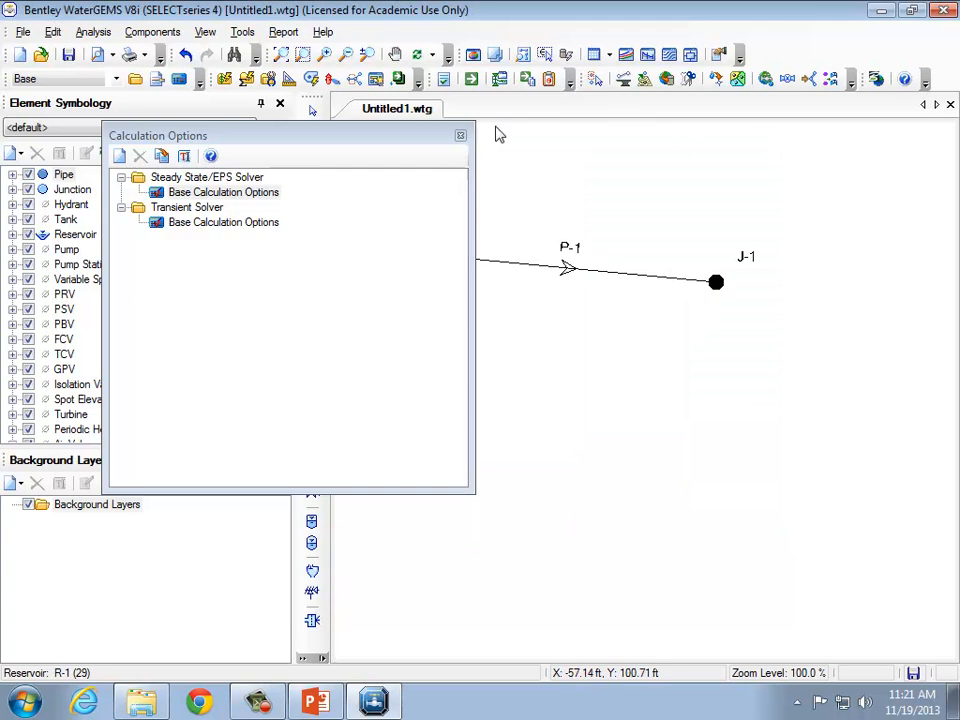
pyautogui.click(458, 136)
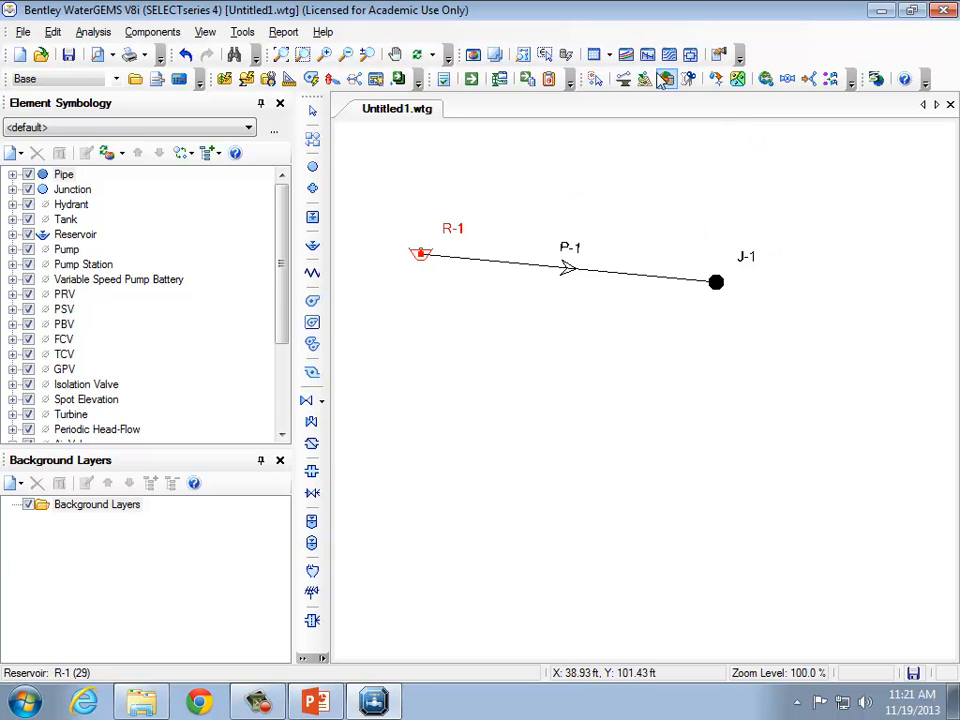
# Open the junction table to review J-1's computed results, then close it.
pyautogui.click(609, 57)
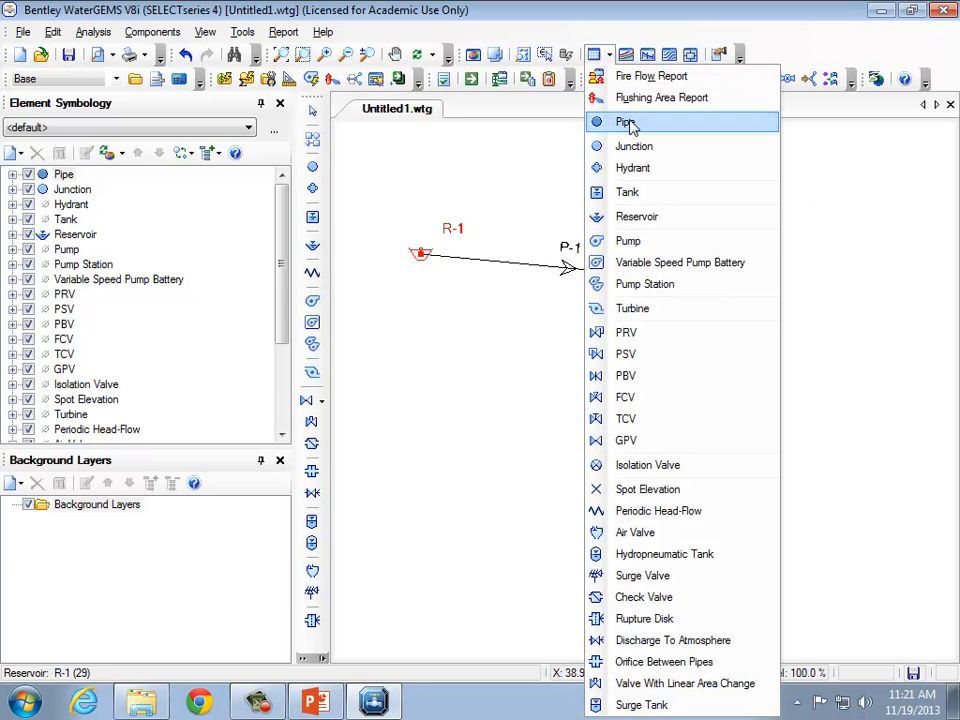
pyautogui.click(625, 146)
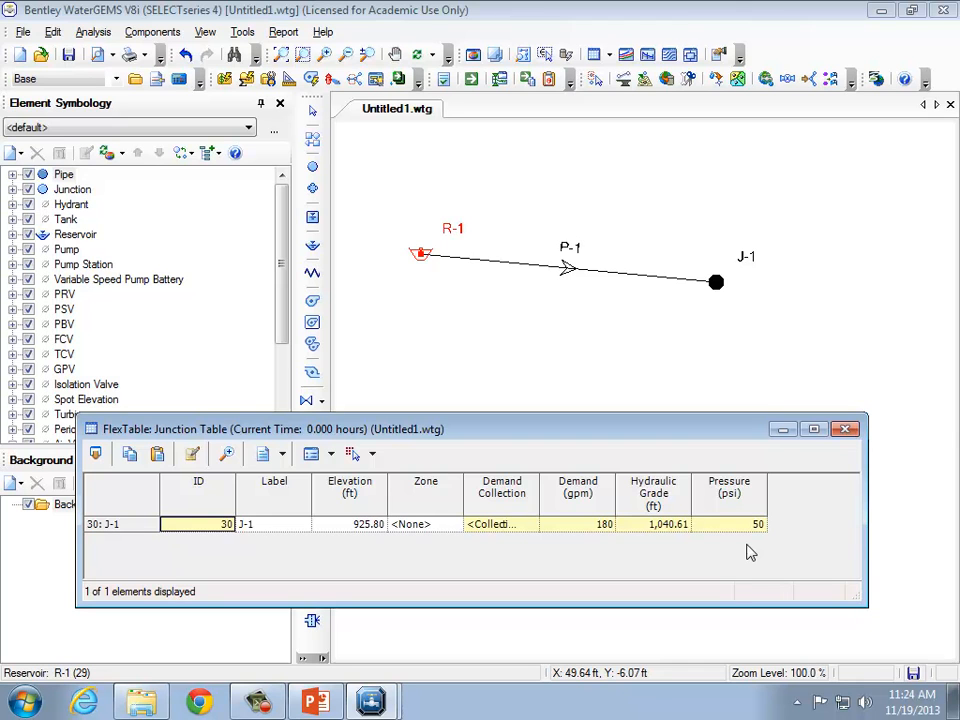
pyautogui.click(847, 430)
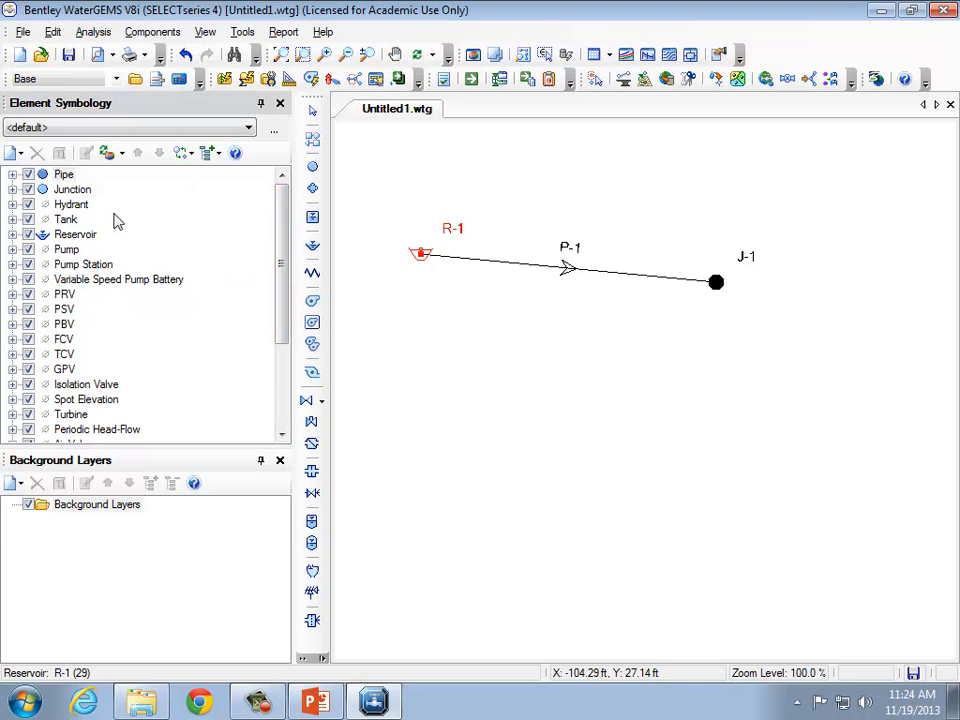
pyautogui.click(12, 175)
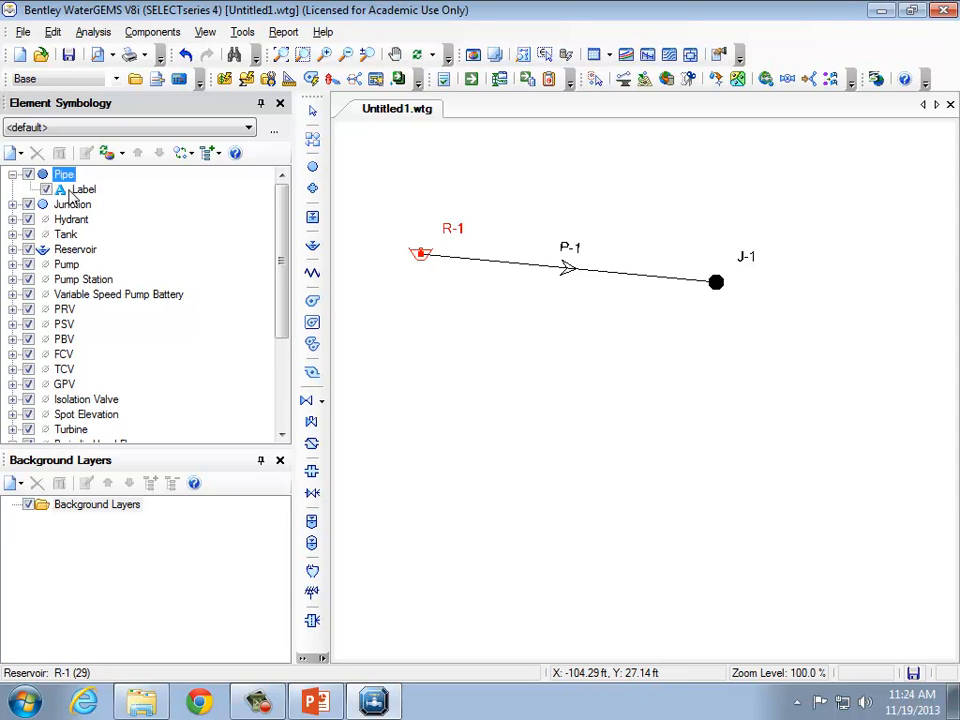
pyautogui.click(46, 189)
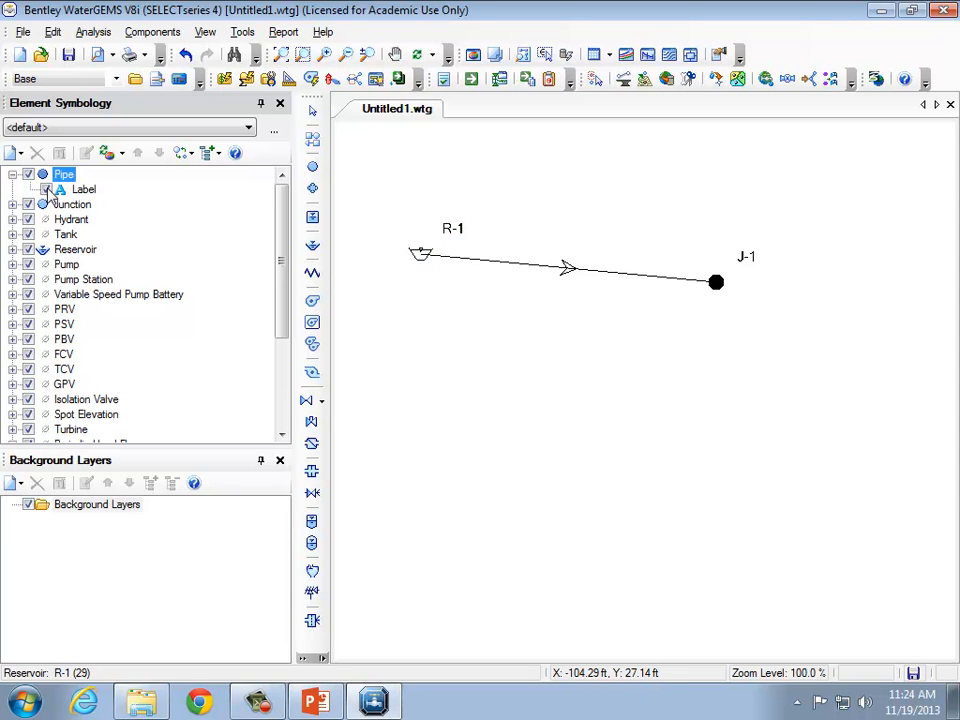
pyautogui.click(46, 189)
pyautogui.click(46, 189)
pyautogui.click(46, 189)
pyautogui.click(46, 189)
pyautogui.click(46, 189)
pyautogui.click(46, 189)
pyautogui.click(46, 189)
# Add a new pipe annotation showing the Length (User Defined) field and apply it.
pyautogui.rightClick(62, 180)
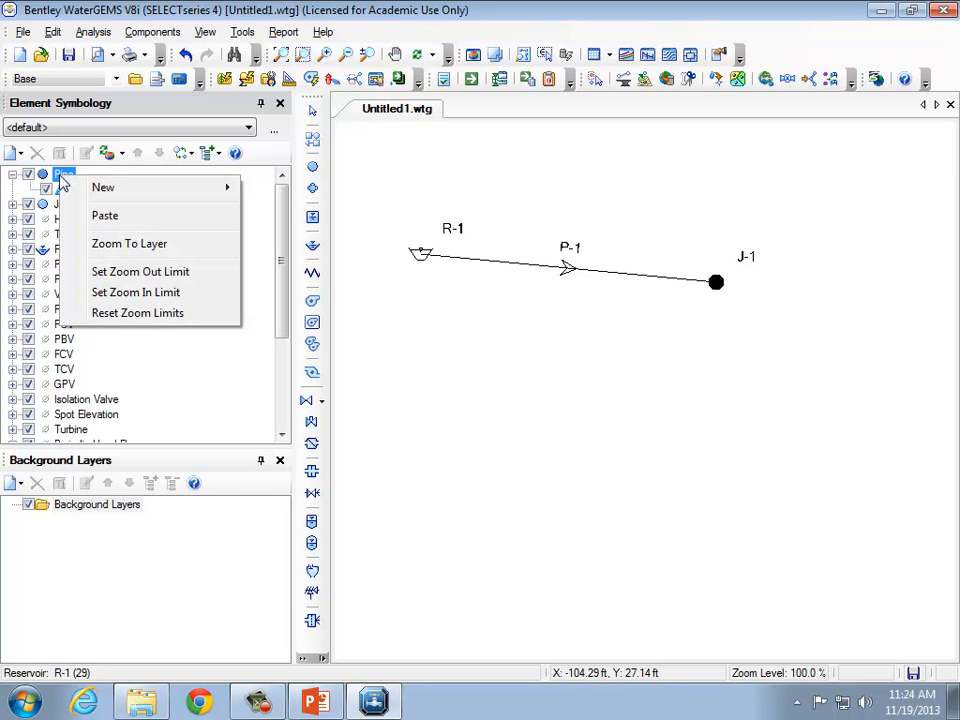
pyautogui.moveTo(60, 190)
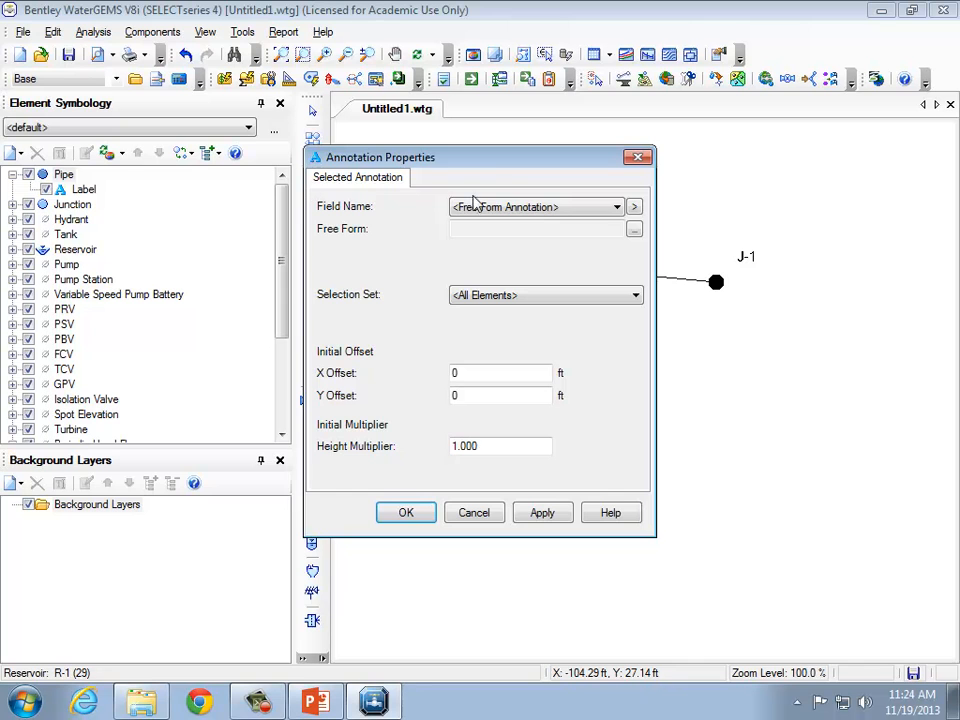
pyautogui.moveTo(499, 163)
pyautogui.mouseDown()
pyautogui.moveTo(729, 219)
pyautogui.moveTo(167, 249)
pyautogui.moveTo(286, 150)
pyautogui.mouseUp()
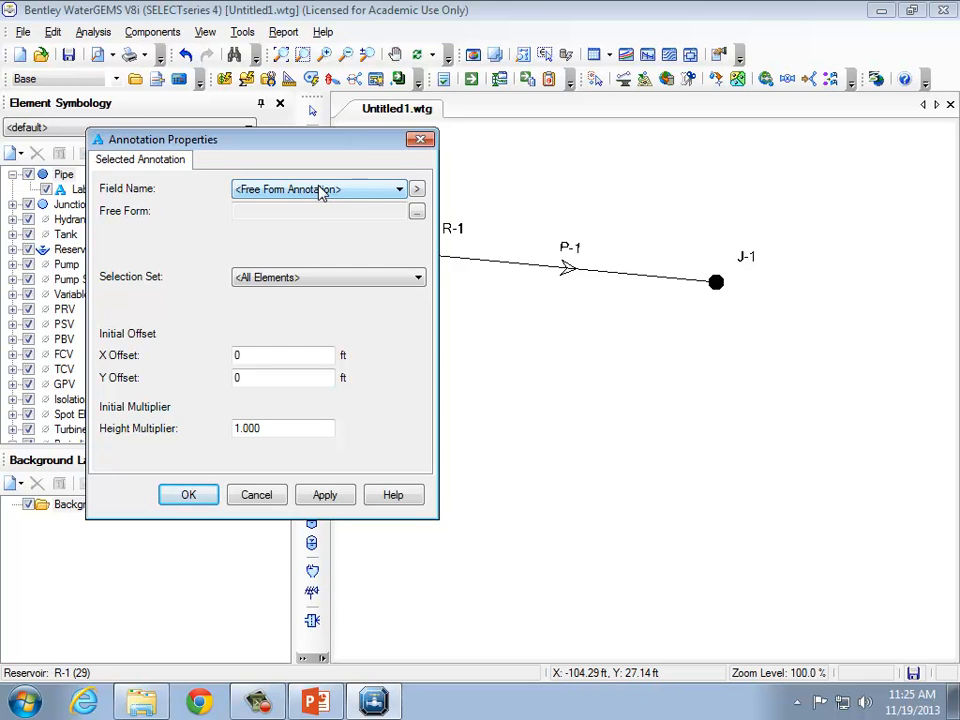
pyautogui.click(375, 187)
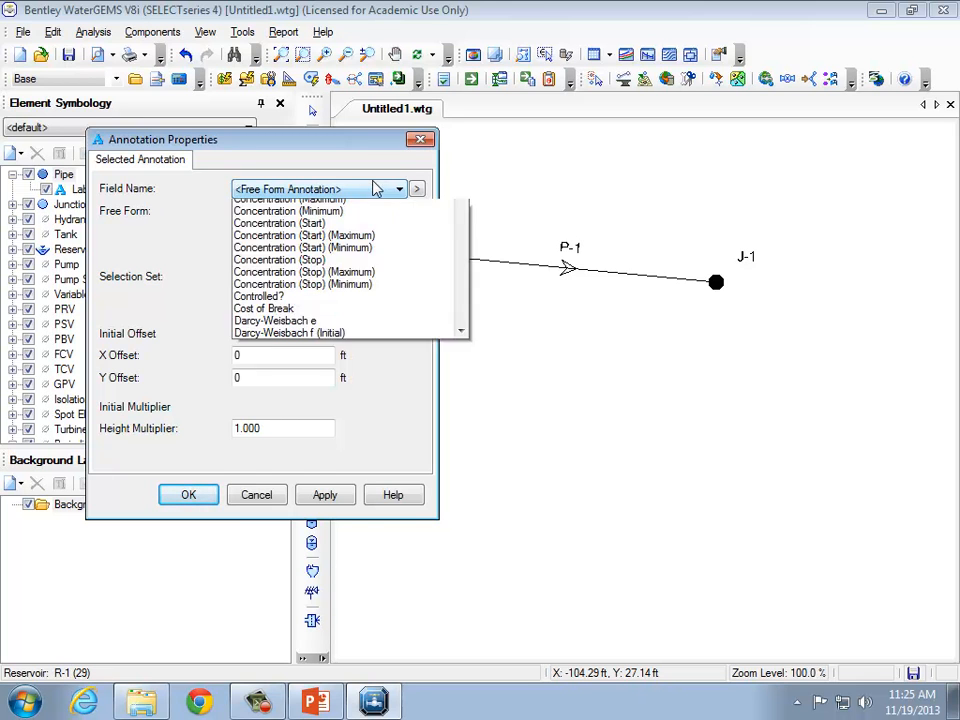
pyautogui.moveTo(461, 257)
pyautogui.mouseDown()
pyautogui.moveTo(470, 441)
pyautogui.moveTo(478, 413)
pyautogui.mouseUp()
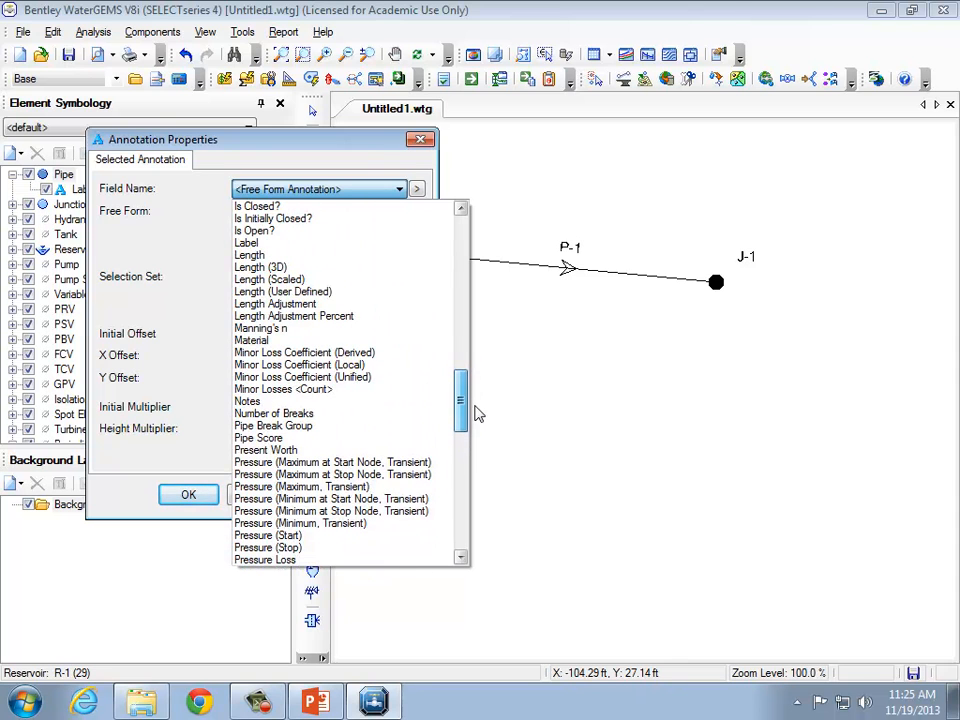
pyautogui.click(268, 291)
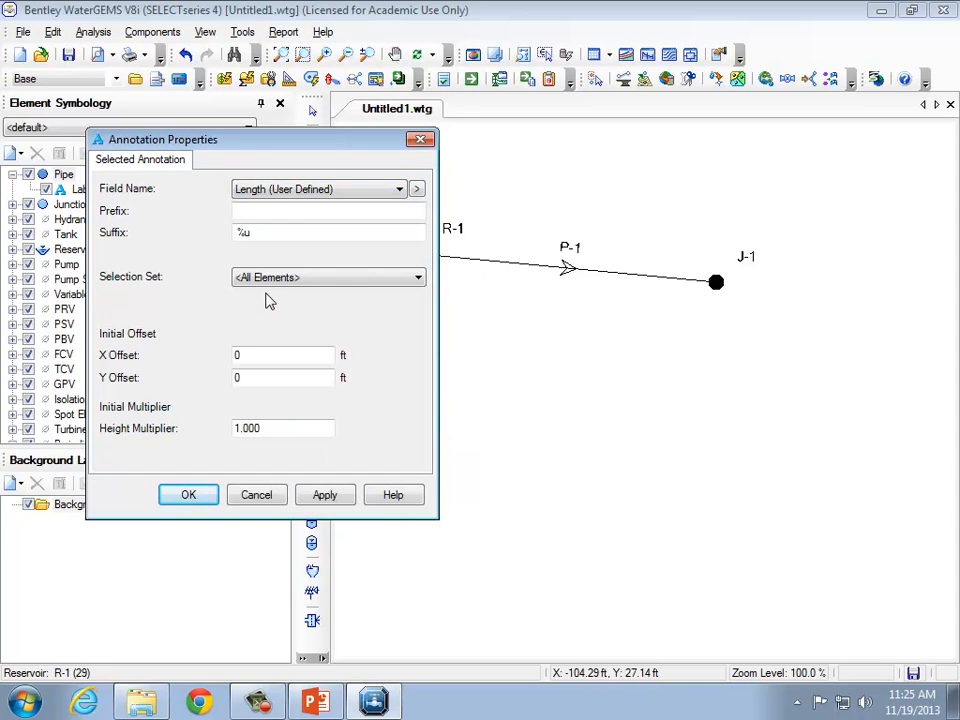
pyautogui.click(340, 493)
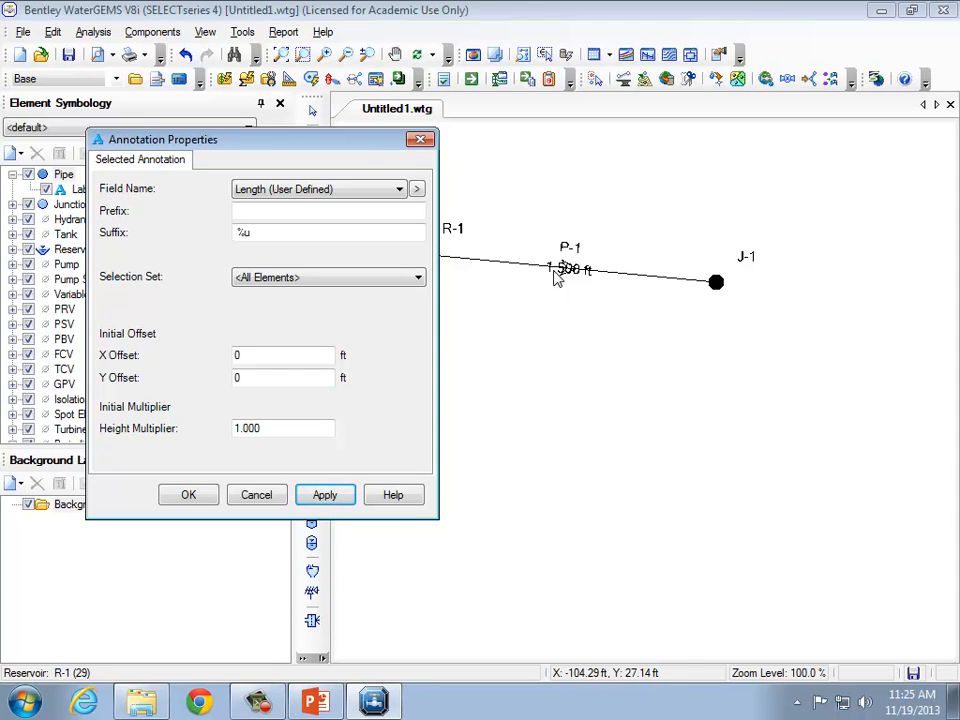
# Set the length annotation's X offset to -10 ft and Y offset to 8 ft, and confirm.
pyautogui.click(300, 356)
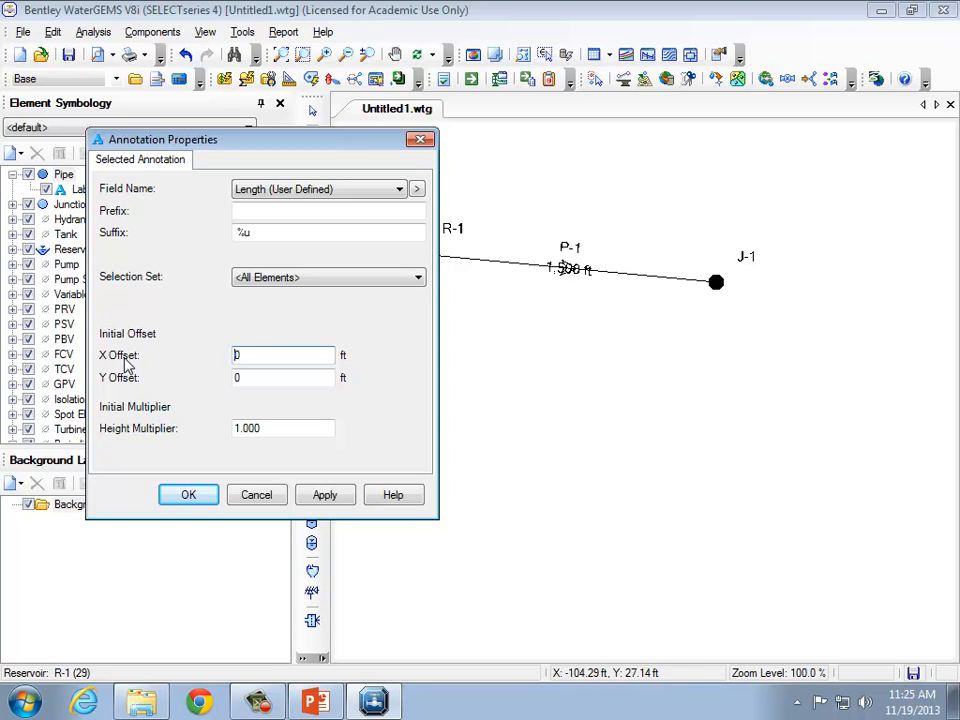
pyautogui.write('-10')
pyautogui.press('Delete')
pyautogui.click(236, 378)
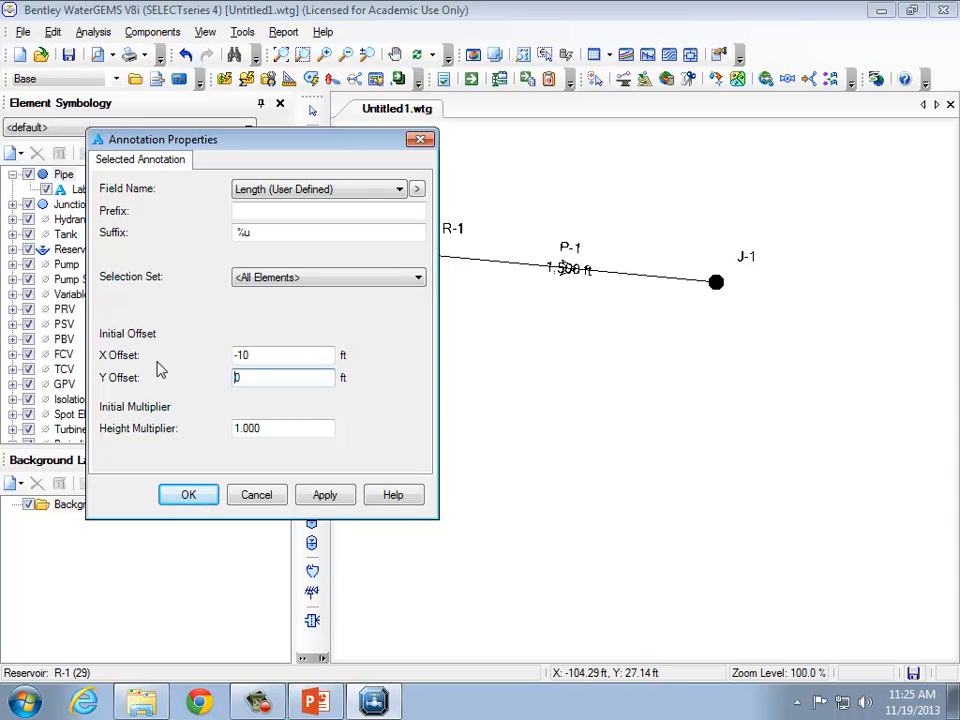
pyautogui.press('Delete')
pyautogui.write('10')
pyautogui.click(336, 501)
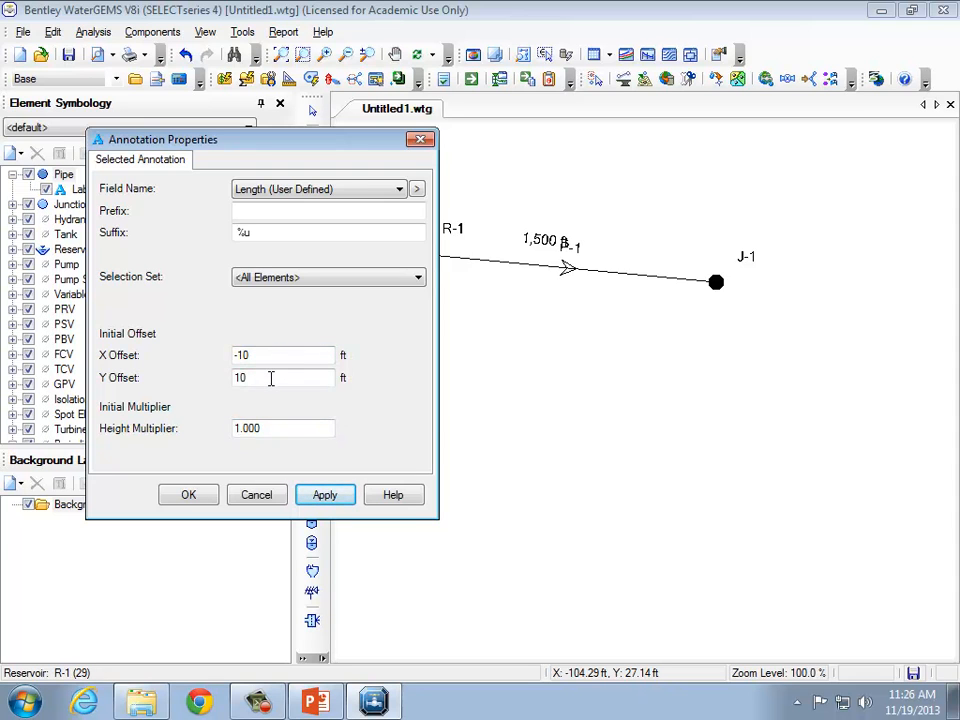
pyautogui.doubleClick(270, 378)
pyautogui.write('8')
pyautogui.click(338, 495)
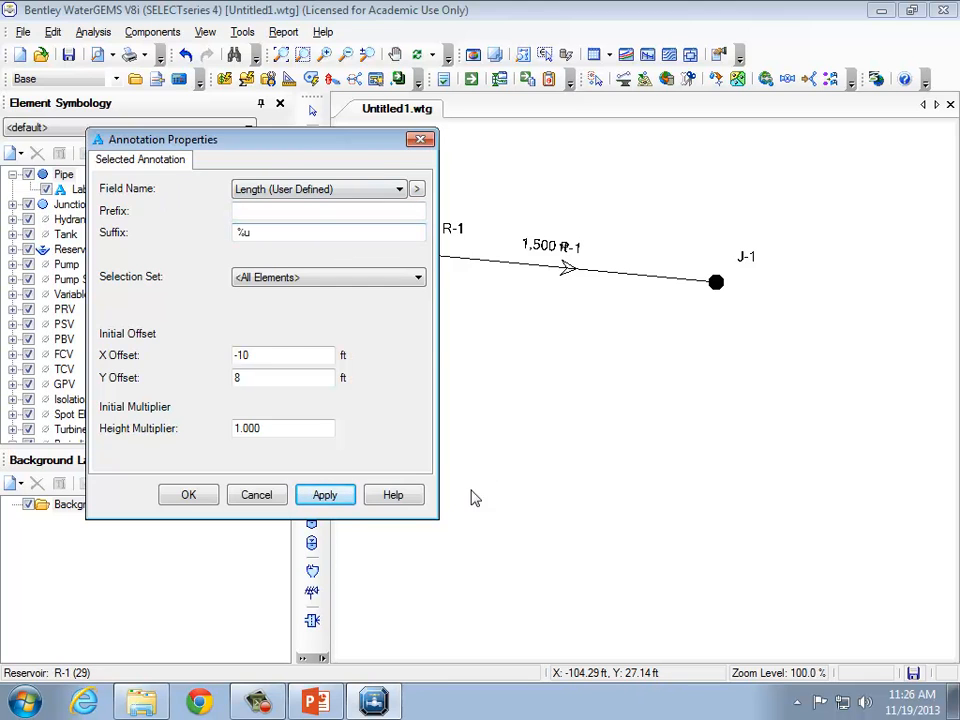
pyautogui.click(189, 495)
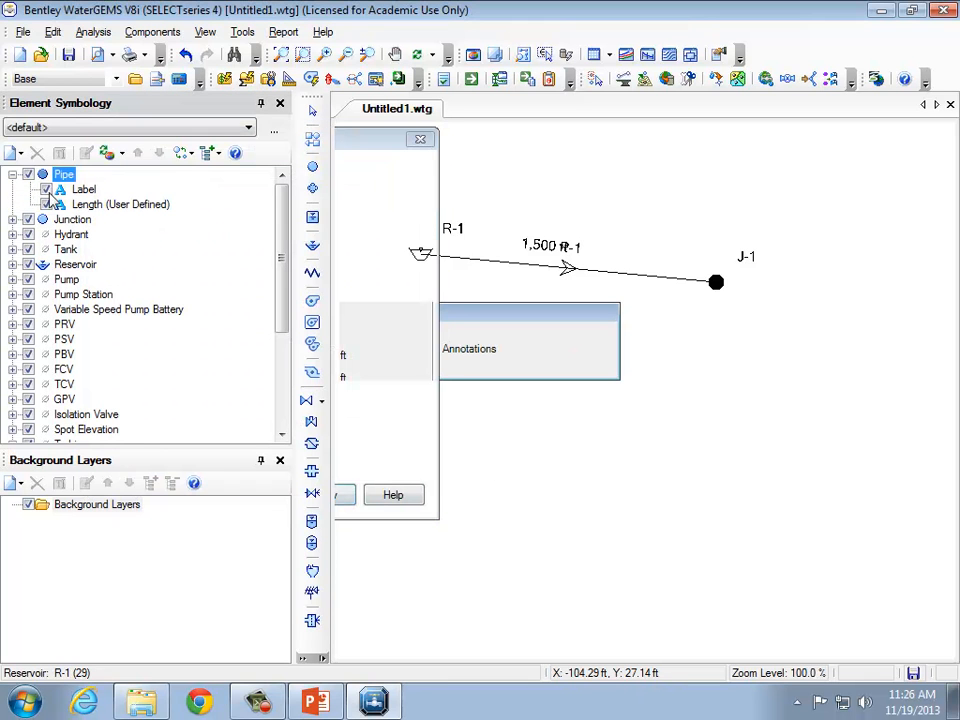
# Hide the pipe label annotation in the element symbology.
pyautogui.moveTo(374, 147); pyautogui.dragTo(673, 316)
pyautogui.click(46, 189)
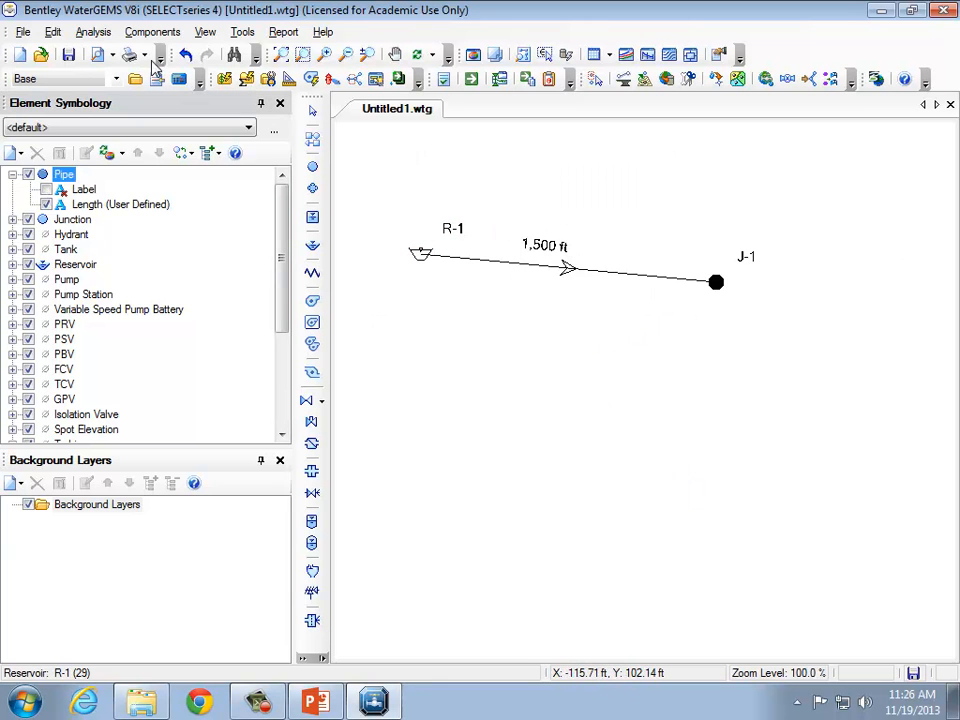
pyautogui.click(282, 55)
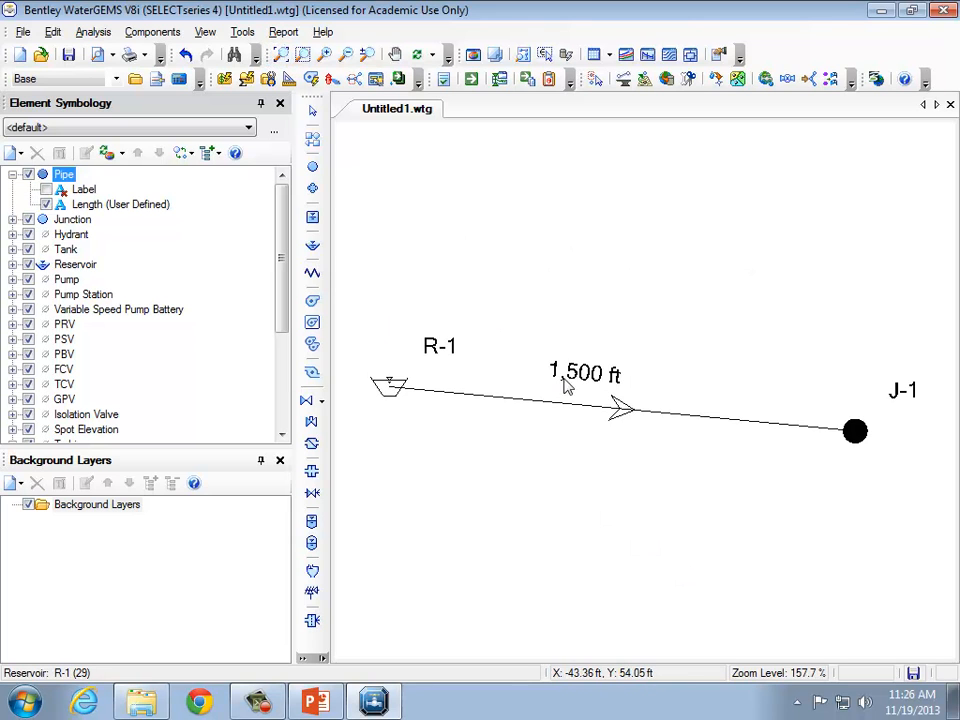
# Edit the pipe length annotation to add the prefix L=.
pyautogui.rightClick(94, 205)
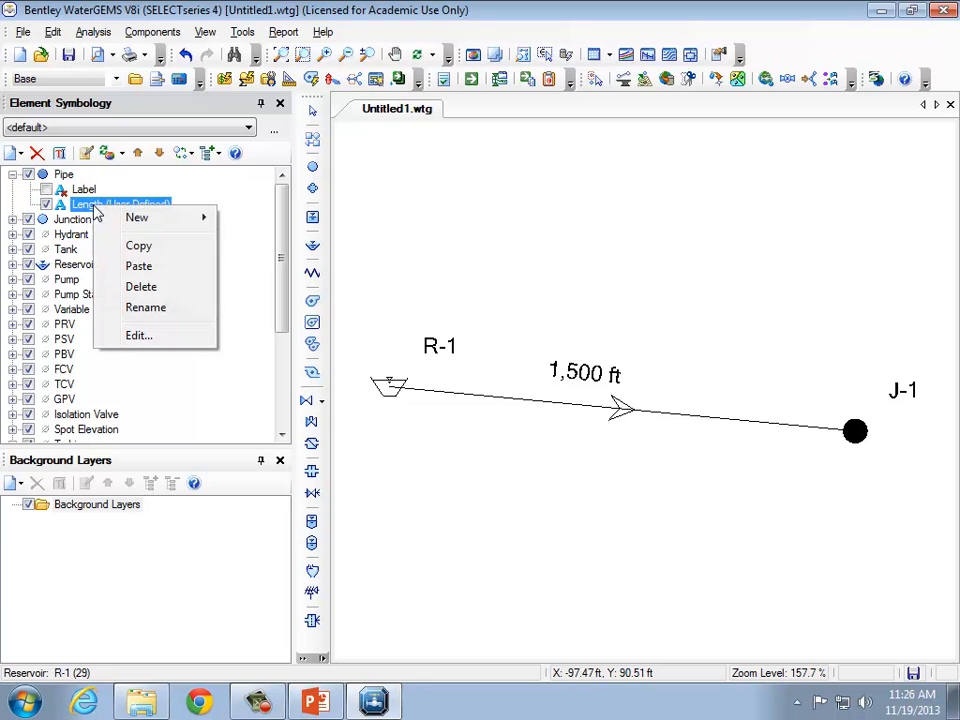
pyautogui.click(165, 340)
pyautogui.moveTo(582, 143)
pyautogui.mouseDown()
pyautogui.moveTo(604, 228)
pyautogui.moveTo(615, 386)
pyautogui.moveTo(564, 356)
pyautogui.moveTo(585, 484)
pyautogui.mouseUp()
pyautogui.click(615, 582)
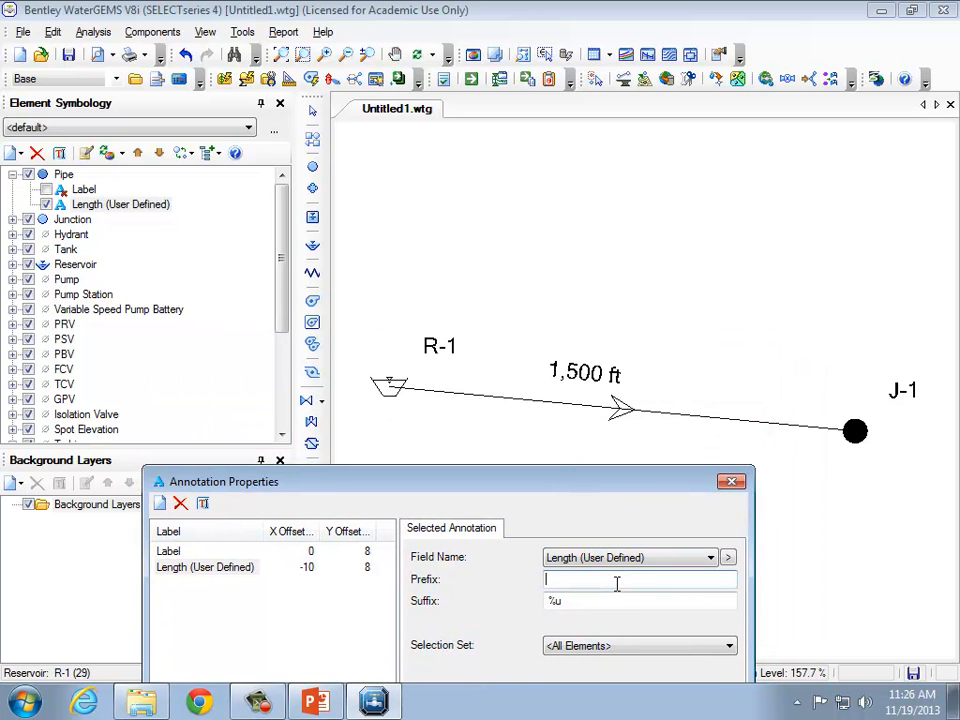
pyautogui.write('L=')
pyautogui.moveTo(474, 483)
pyautogui.mouseDown()
pyautogui.moveTo(407, 435)
pyautogui.moveTo(290, 193)
pyautogui.mouseUp()
pyautogui.click(316, 571)
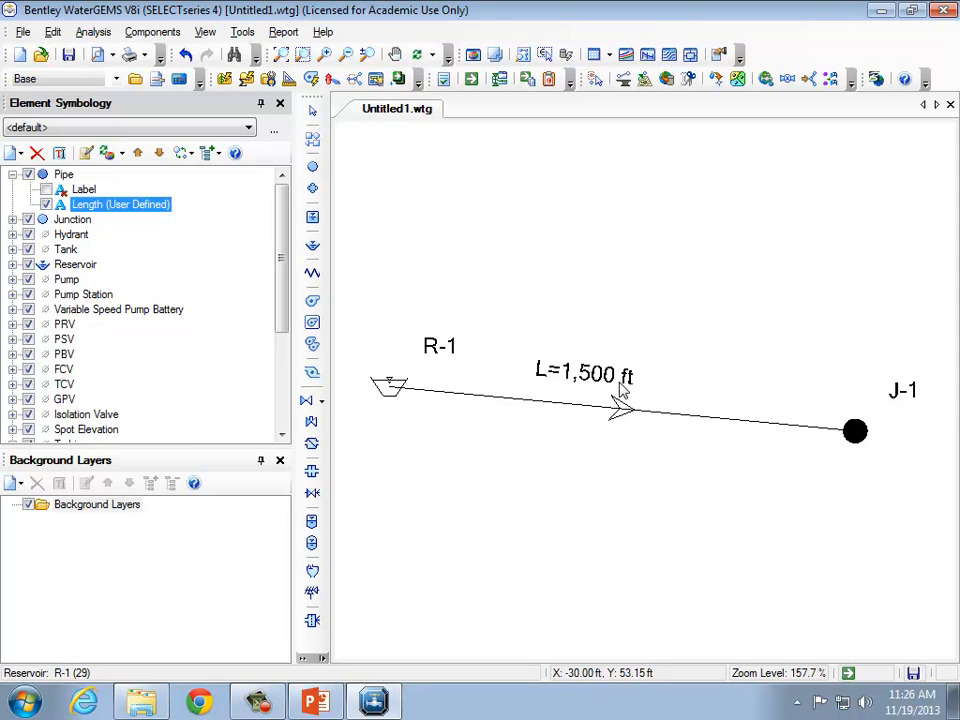
# Add a new pipe annotation showing the Diameter field with the prefix D=.
pyautogui.click(64, 176)
pyautogui.rightClick(64, 176)
pyautogui.moveTo(100, 183)
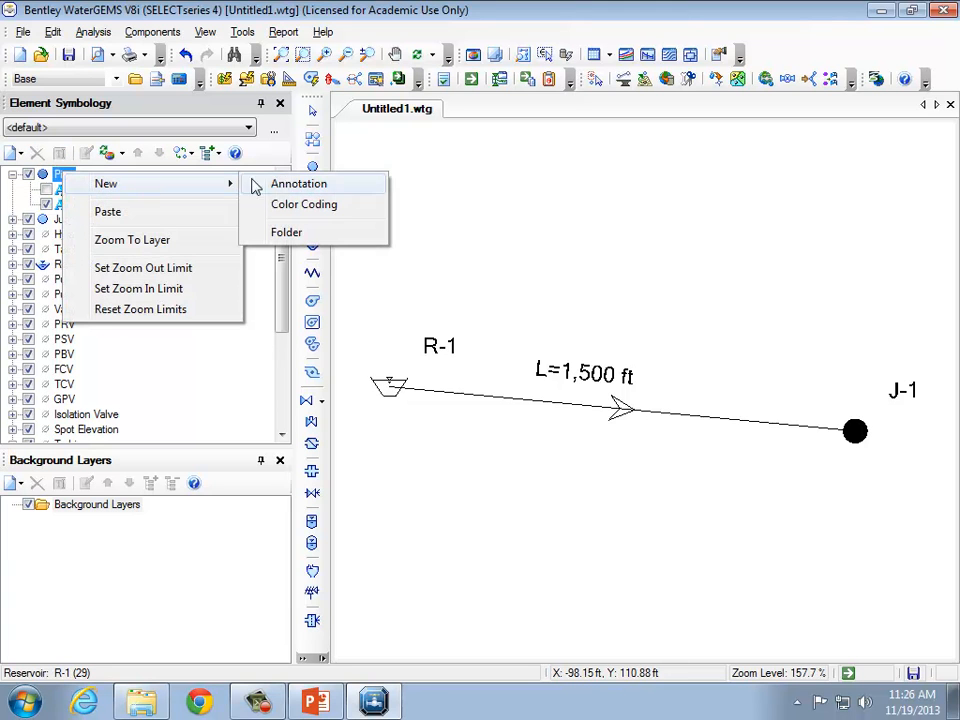
pyautogui.click(287, 188)
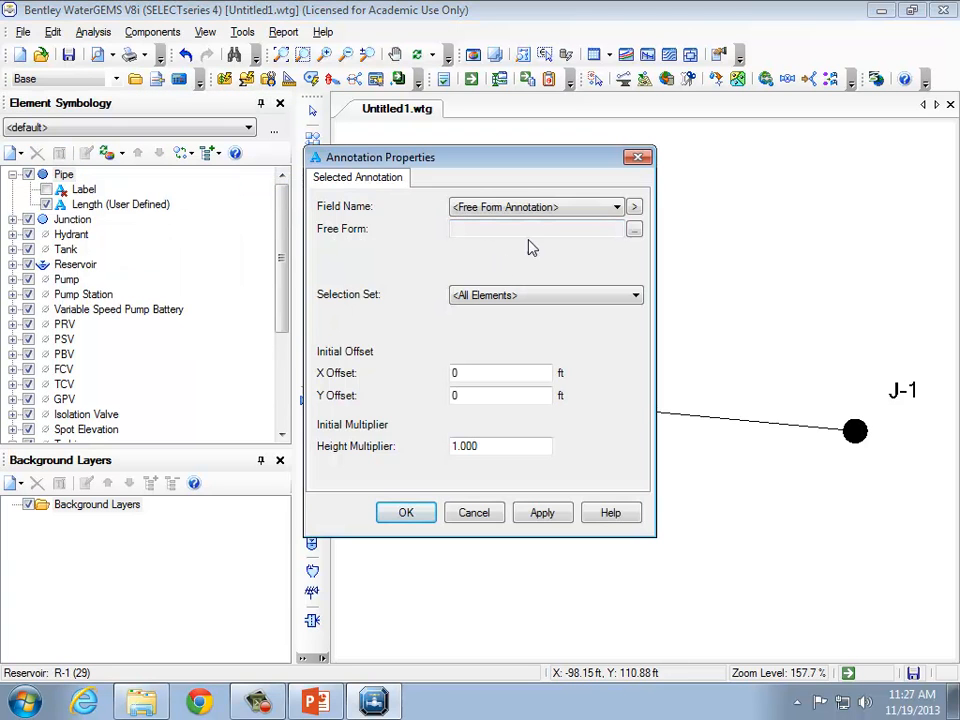
pyautogui.click(553, 209)
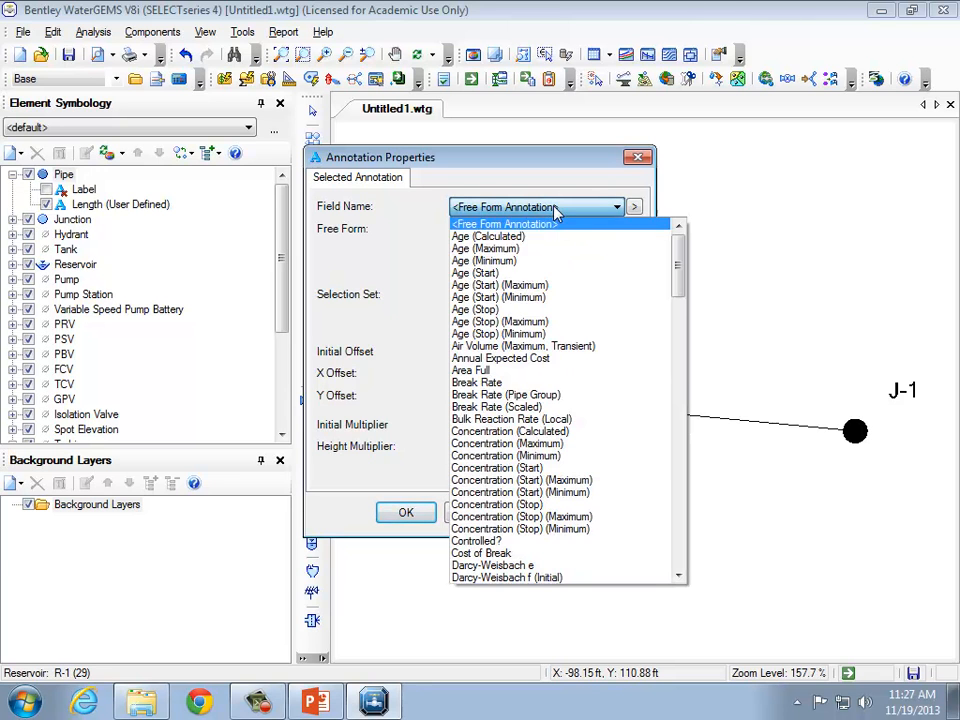
pyautogui.moveTo(677, 256); pyautogui.dragTo(680, 300)
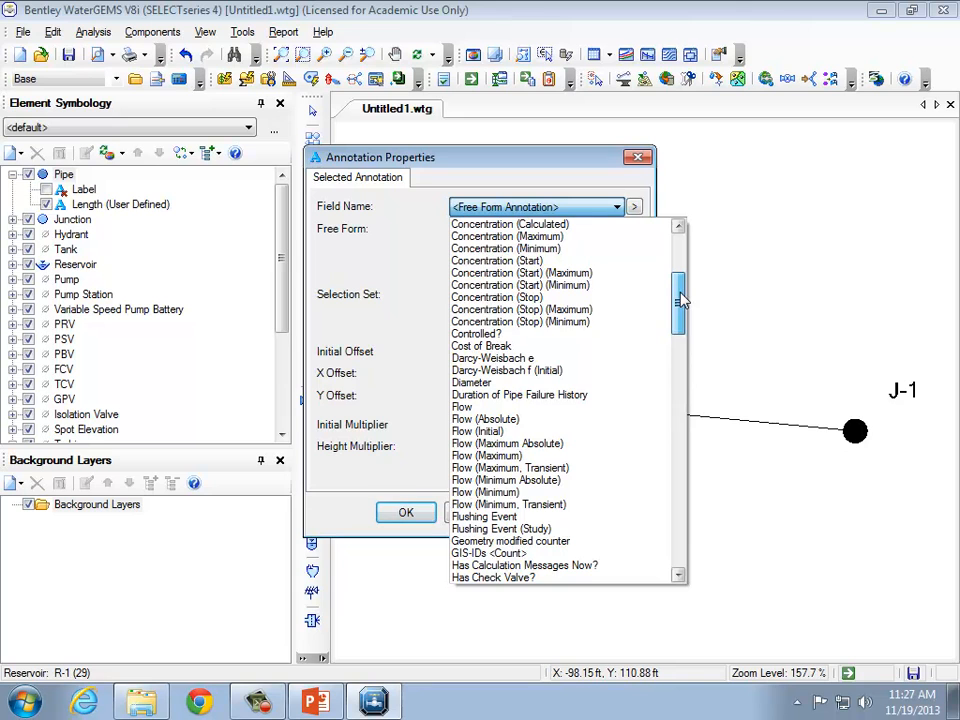
pyautogui.click(567, 383)
pyautogui.click(484, 228)
pyautogui.write('D=')
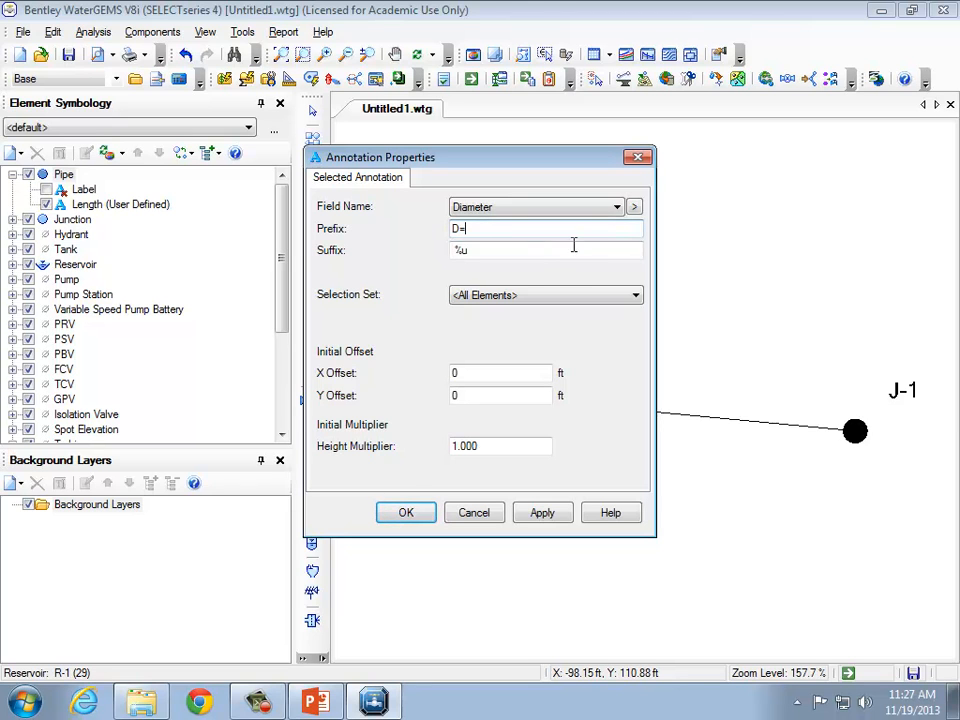
# Set the diameter annotation's X offset to 14 ft and Y offset to 8 ft, apply, and confirm.
pyautogui.moveTo(493, 161)
pyautogui.mouseDown()
pyautogui.moveTo(304, 248)
pyautogui.moveTo(285, 191)
pyautogui.mouseUp()
pyautogui.click(272, 430)
pyautogui.write('8')
pyautogui.click(283, 403)
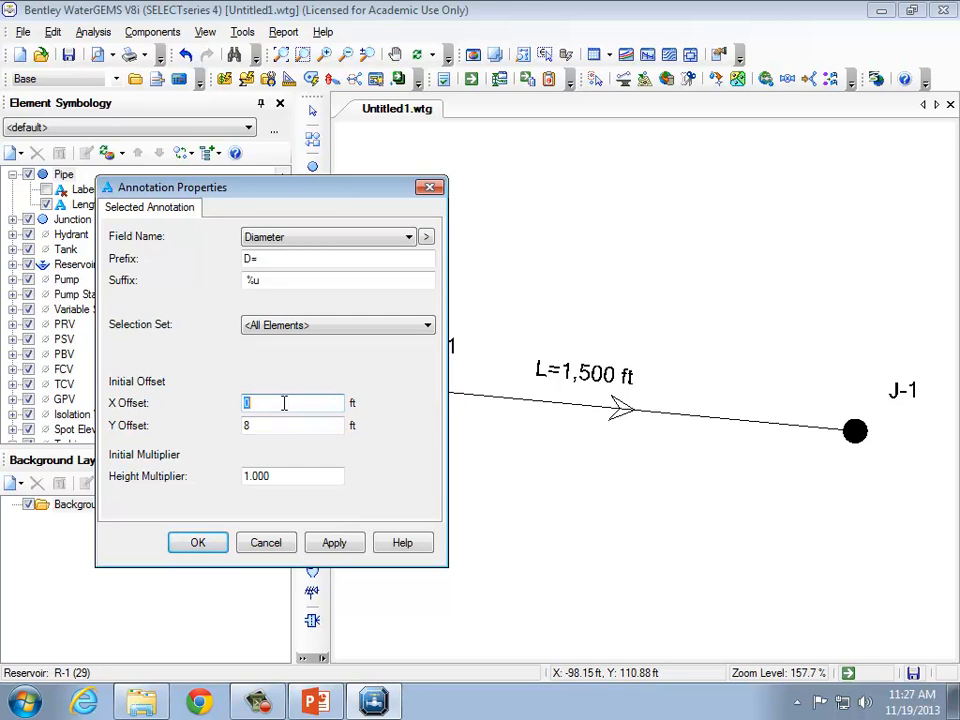
pyautogui.write('8')
pyautogui.click(335, 543)
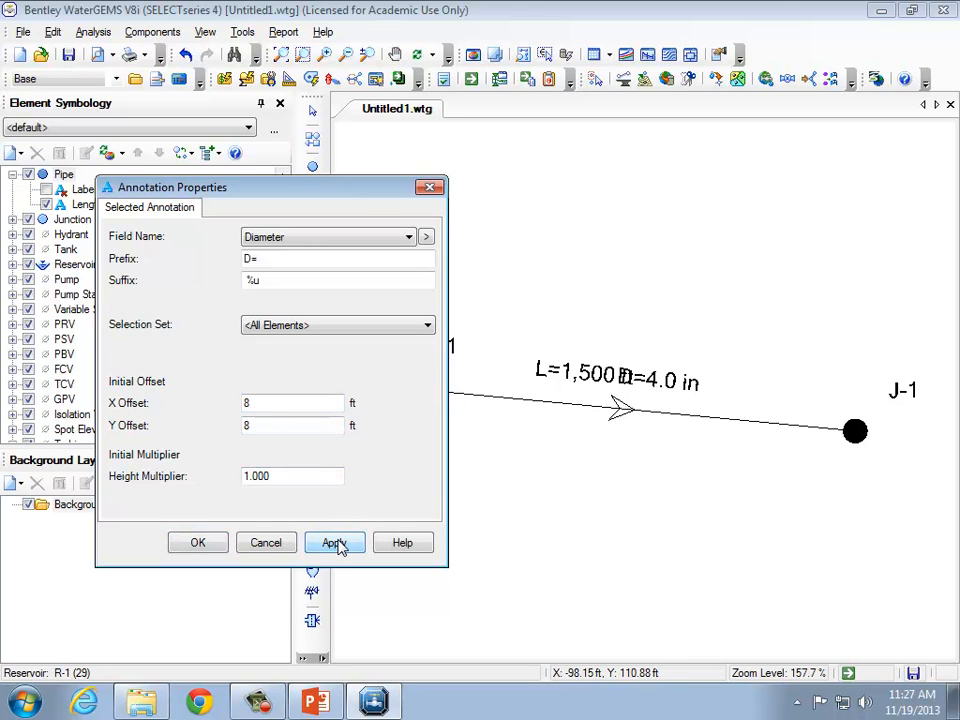
pyautogui.click(296, 403)
pyautogui.write('14')
pyautogui.click(325, 543)
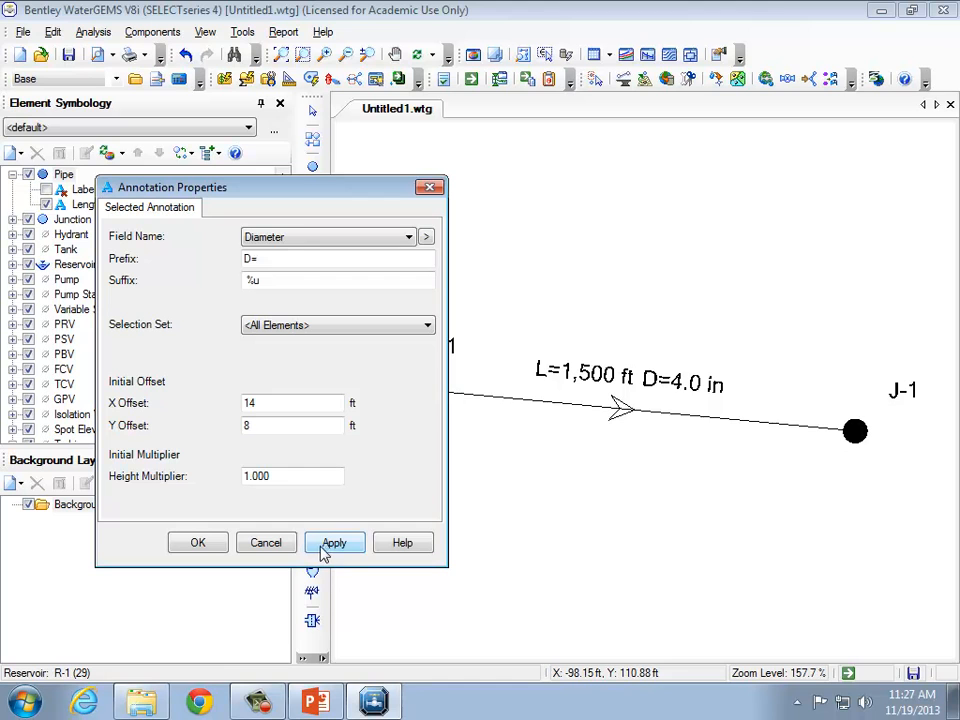
pyautogui.click(206, 544)
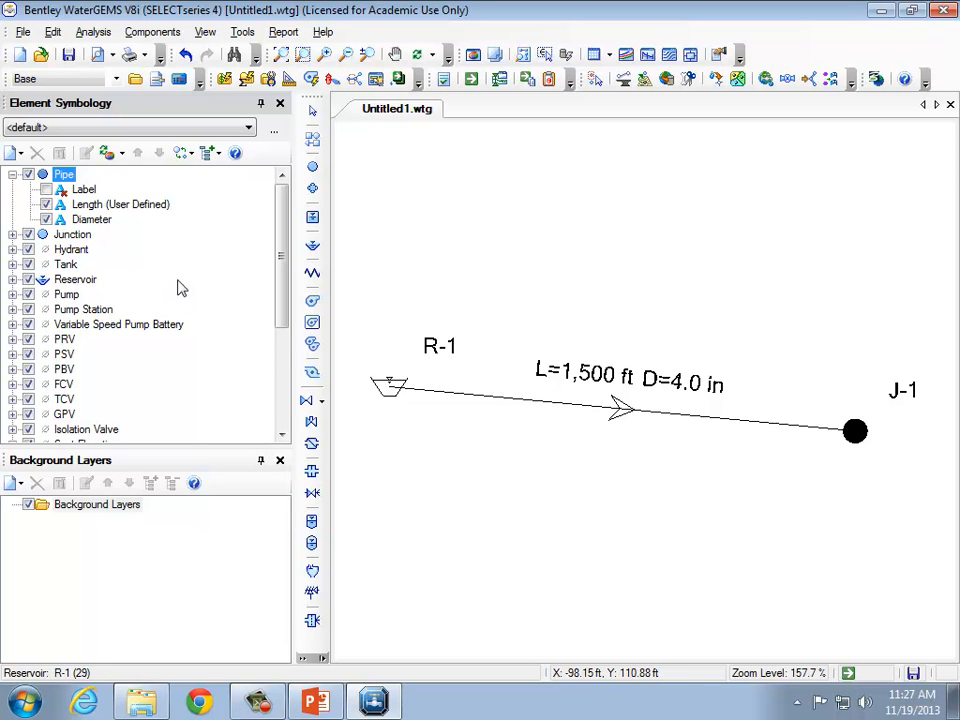
# Add a pipe annotation showing the Material field with a Y offset of -8 ft, apply, and confirm.
pyautogui.rightClick(60, 177)
pyautogui.moveTo(129, 193)
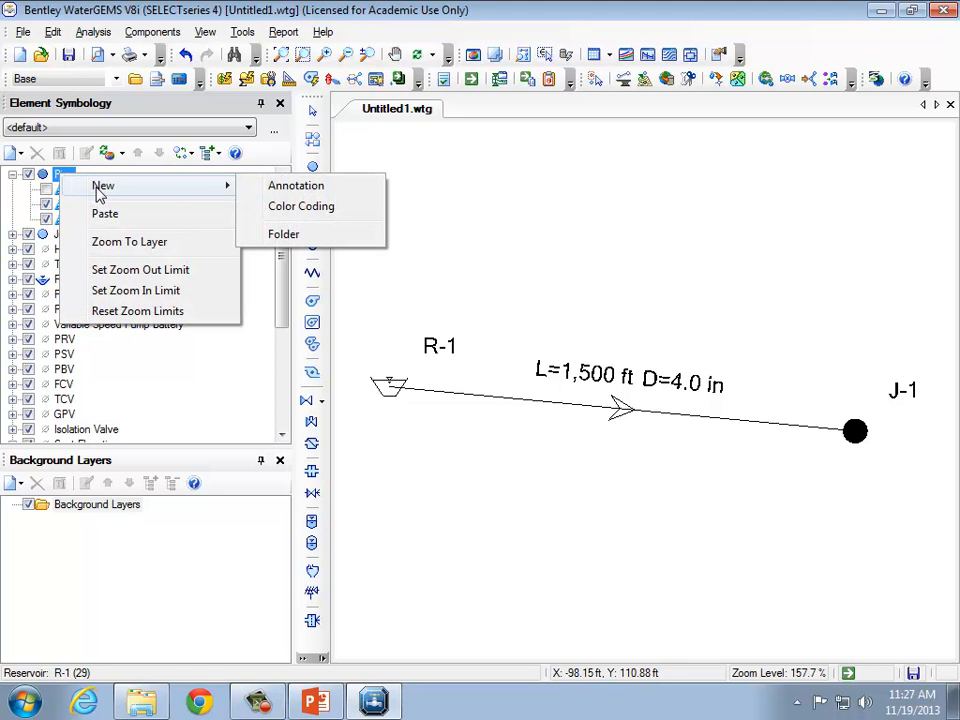
pyautogui.click(336, 189)
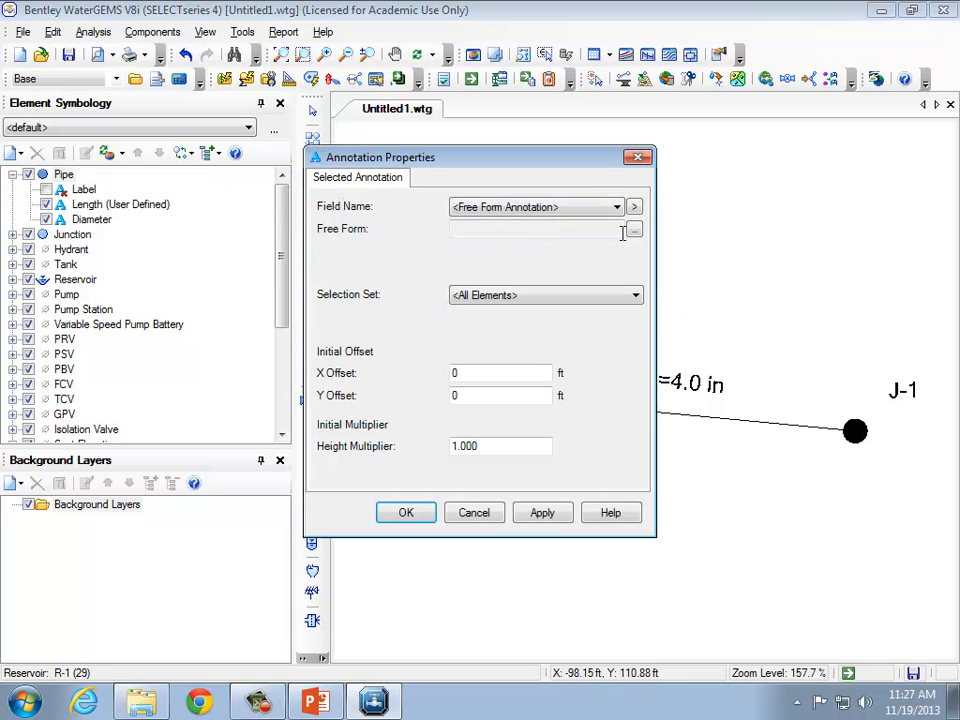
pyautogui.click(617, 207)
pyautogui.moveTo(677, 253); pyautogui.dragTo(681, 408)
pyautogui.click(533, 360)
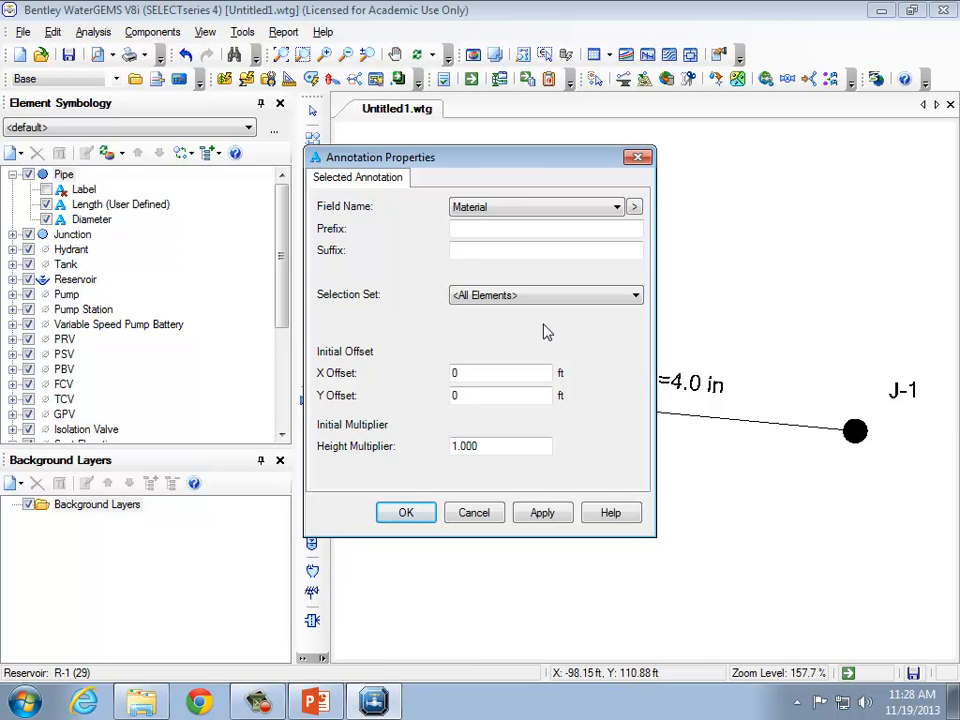
pyautogui.doubleClick(522, 375)
pyautogui.click(517, 395)
pyautogui.write('-8')
pyautogui.click(541, 513)
pyautogui.moveTo(551, 154)
pyautogui.mouseDown()
pyautogui.moveTo(208, 289)
pyautogui.moveTo(450, 77)
pyautogui.moveTo(414, 75)
pyautogui.mouseUp()
pyautogui.click(267, 426)
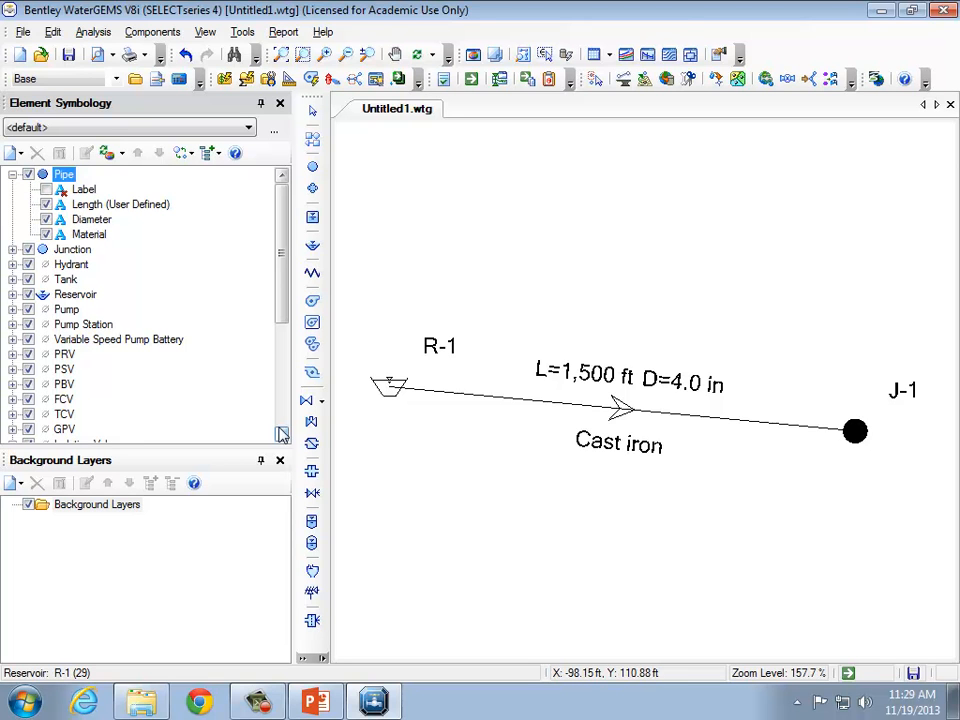
pyautogui.rightClick(75, 300)
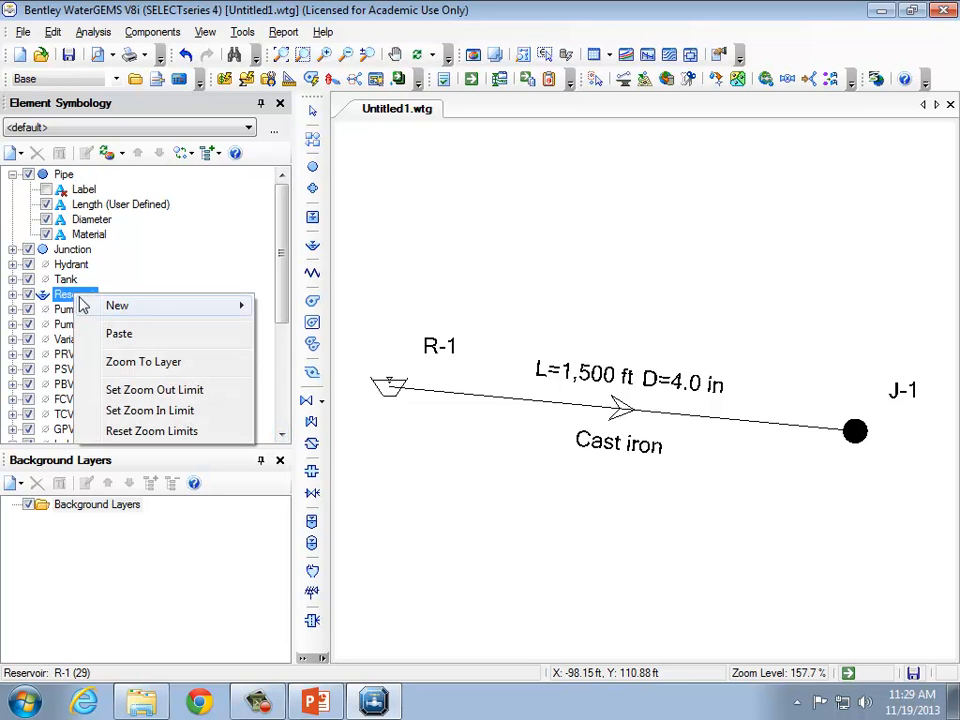
pyautogui.moveTo(160, 306)
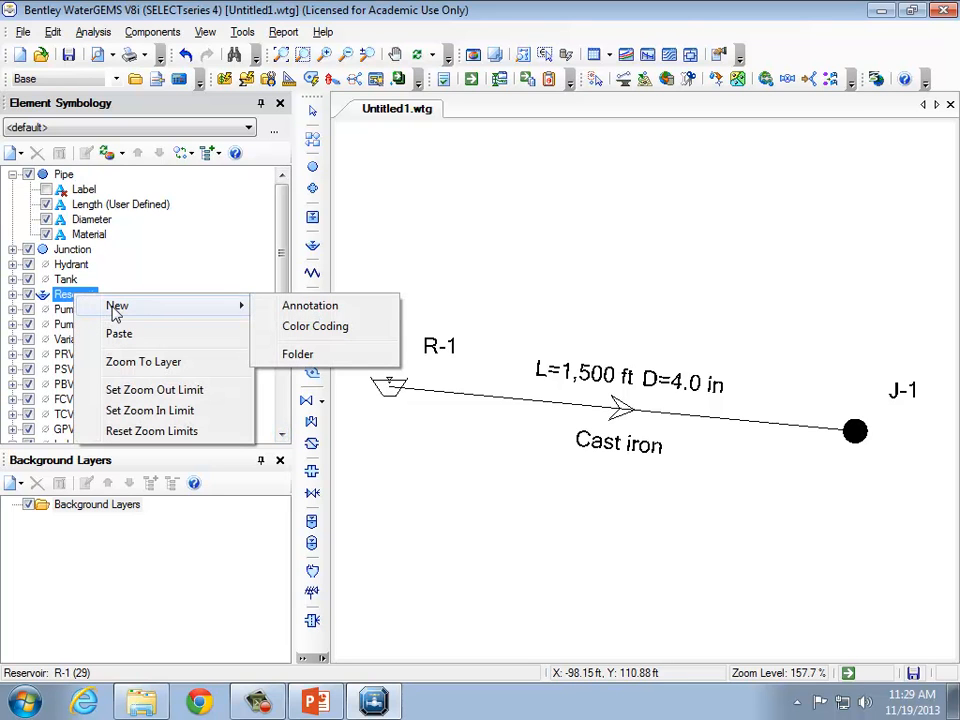
pyautogui.click(335, 306)
pyautogui.moveTo(541, 162)
pyautogui.mouseDown()
pyautogui.moveTo(474, 162)
pyautogui.moveTo(514, 362)
pyautogui.mouseUp()
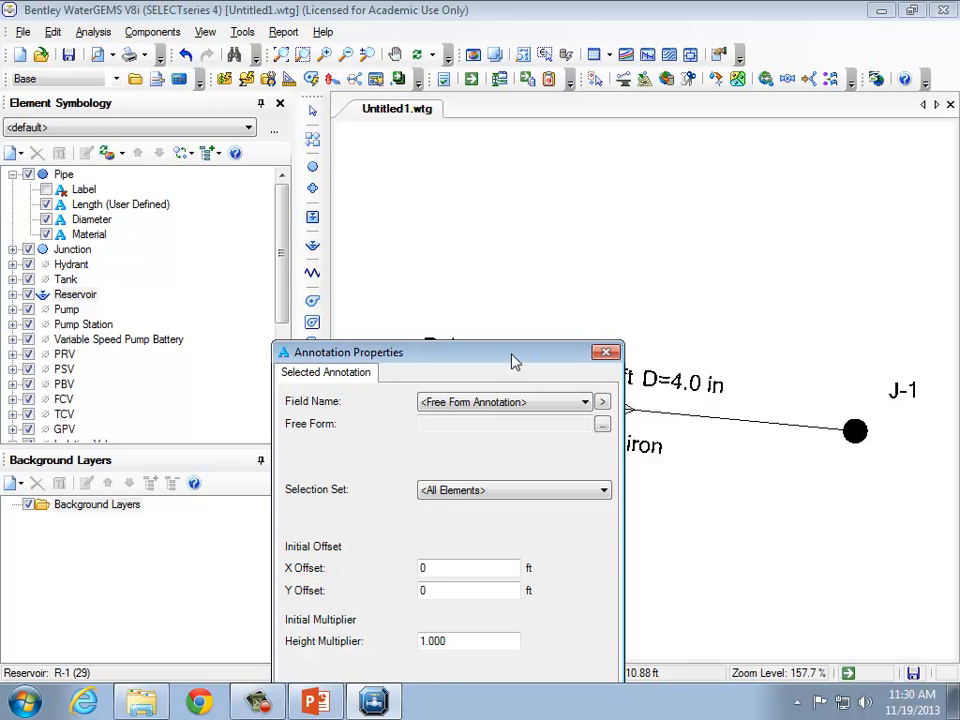
pyautogui.click(606, 352)
pyautogui.moveTo(621, 443)
pyautogui.mouseDown()
pyautogui.moveTo(590, 437)
pyautogui.moveTo(670, 446)
pyautogui.mouseUp()
pyautogui.click(621, 470)
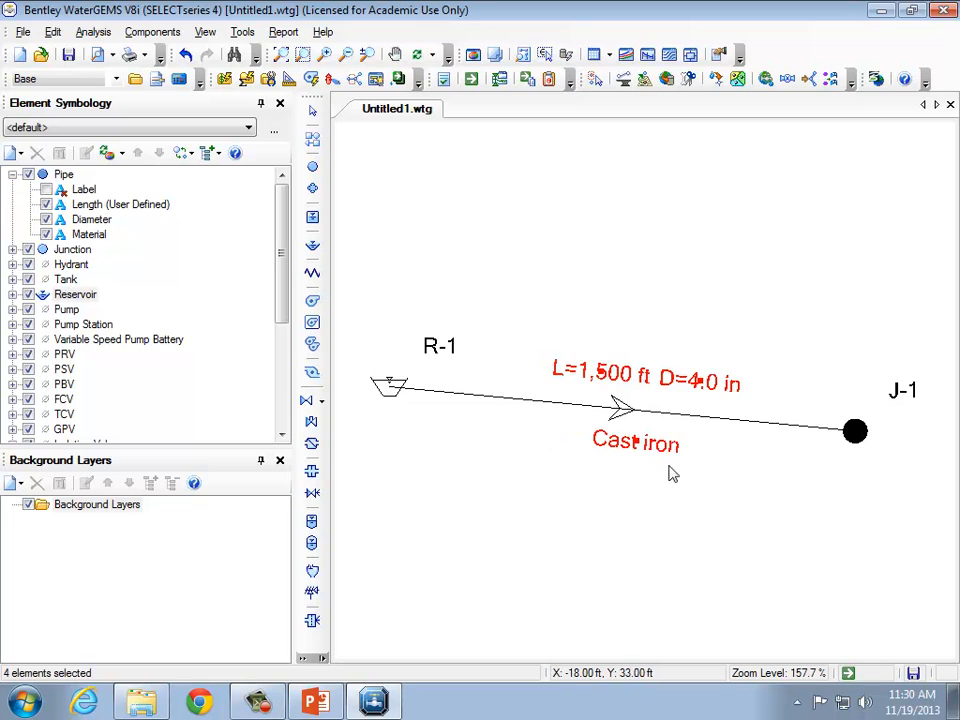
pyautogui.click(632, 484)
pyautogui.click(626, 446)
pyautogui.click(628, 474)
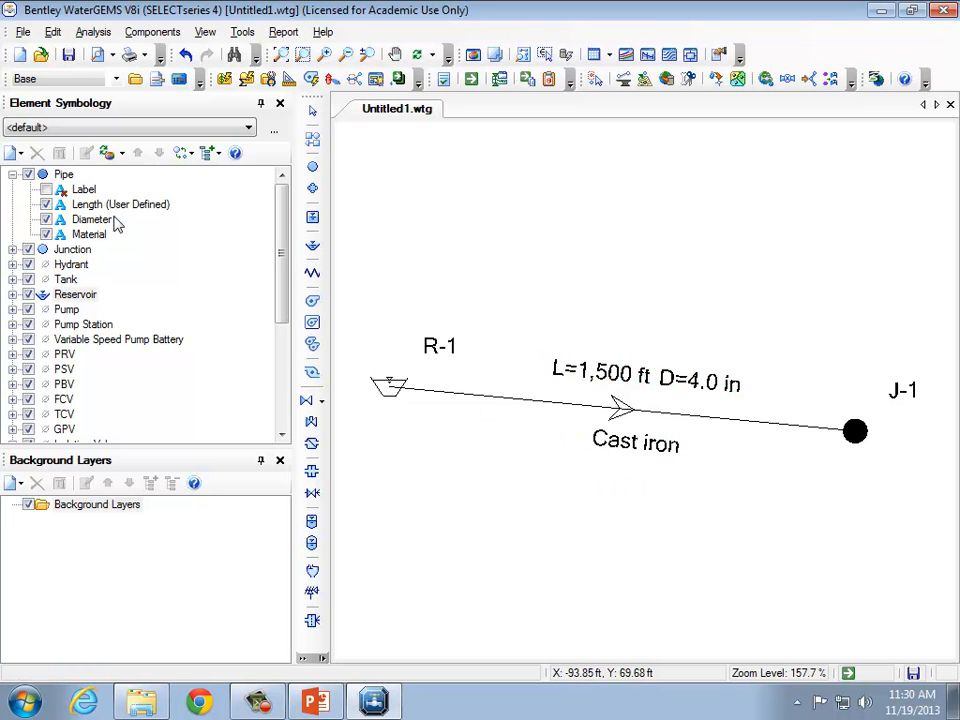
# Toggle the pipe length and diameter annotations off and back on.
pyautogui.click(46, 204)
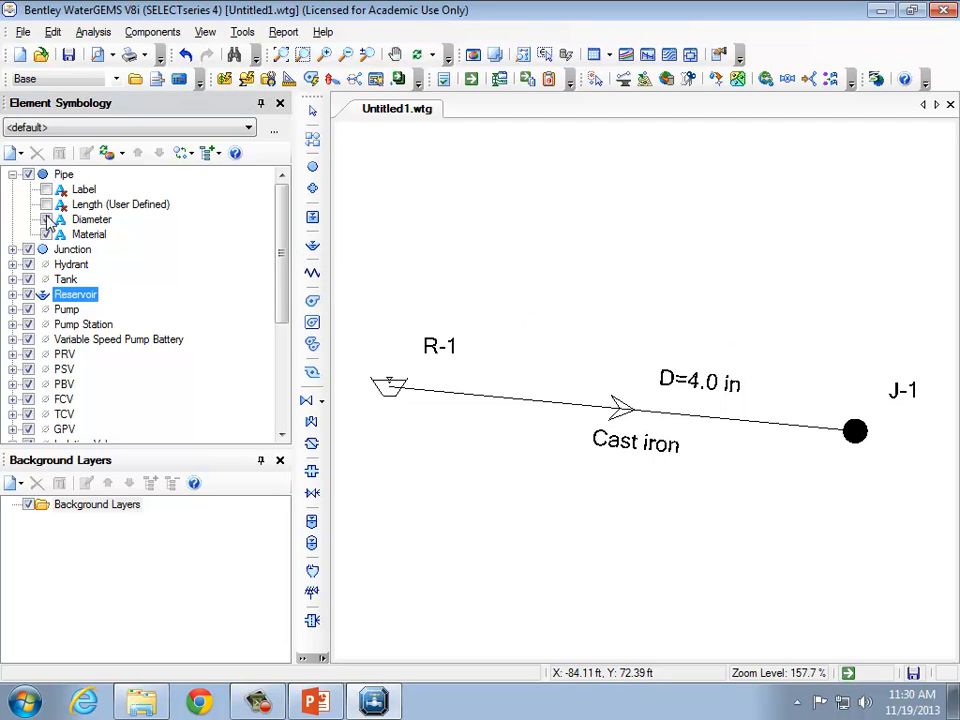
pyautogui.click(46, 220)
pyautogui.moveTo(650, 440); pyautogui.dragTo(540, 437)
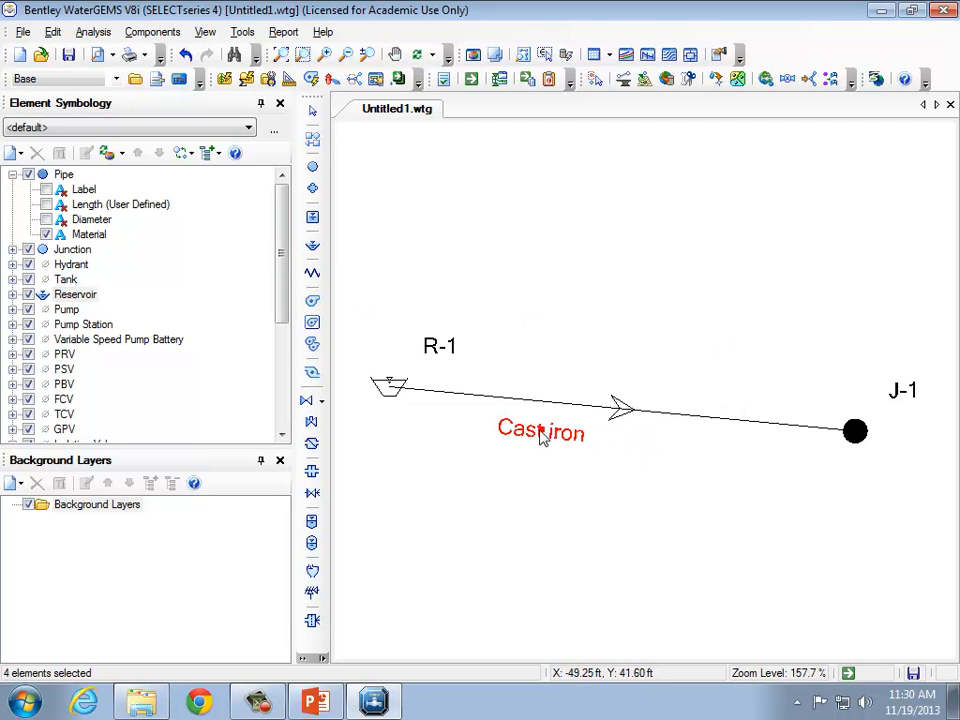
pyautogui.click(46, 219)
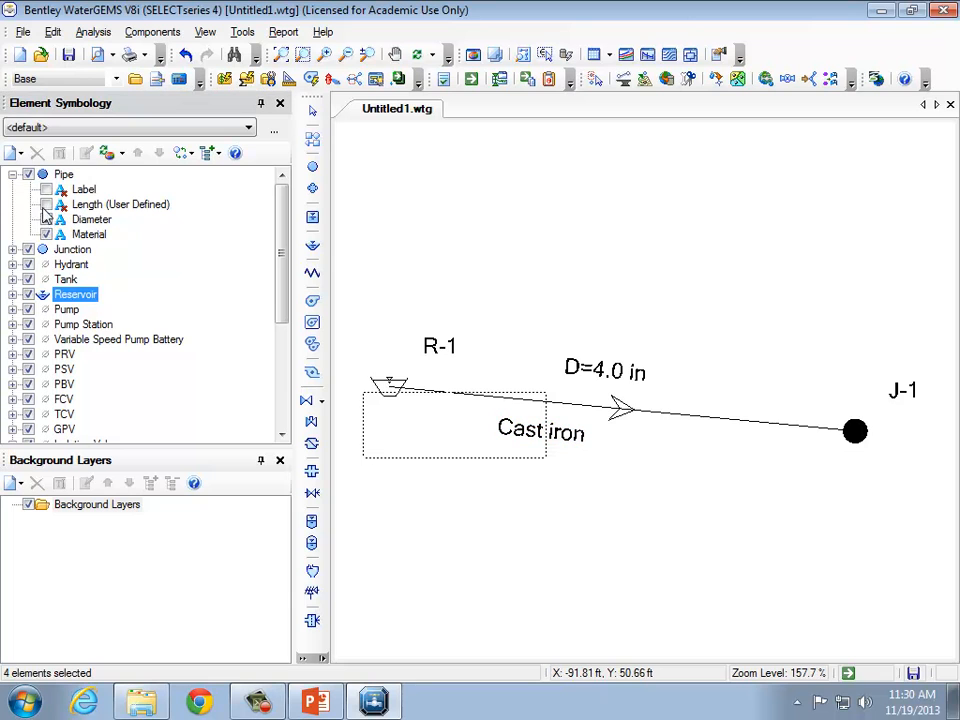
pyautogui.click(46, 204)
pyautogui.click(525, 543)
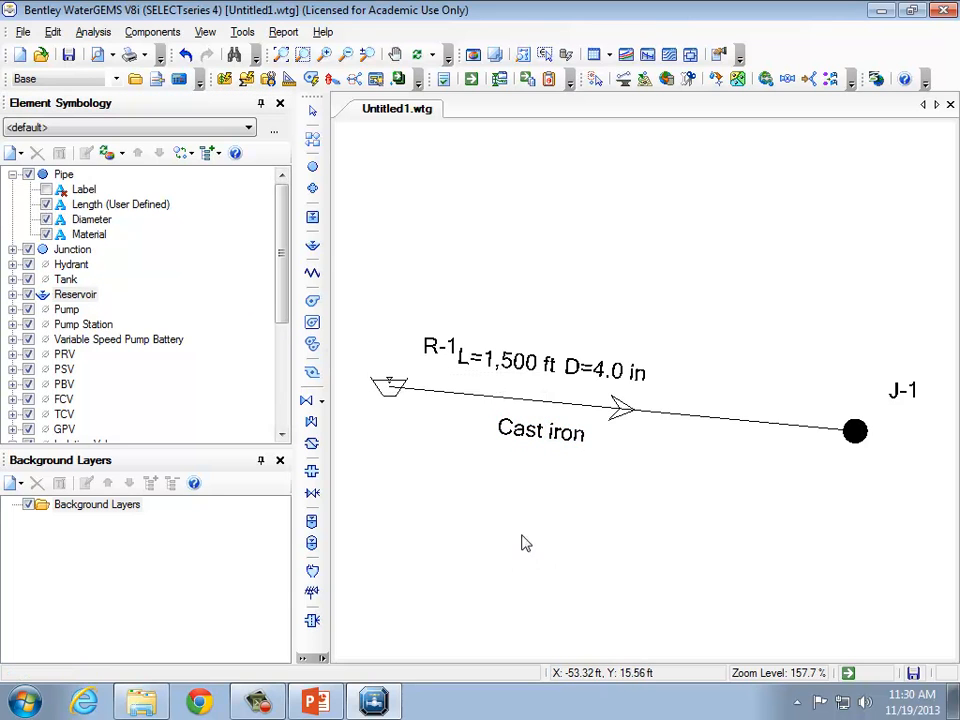
# Try dragging the pipe annotations to a new position on the drawing.
pyautogui.click(512, 430)
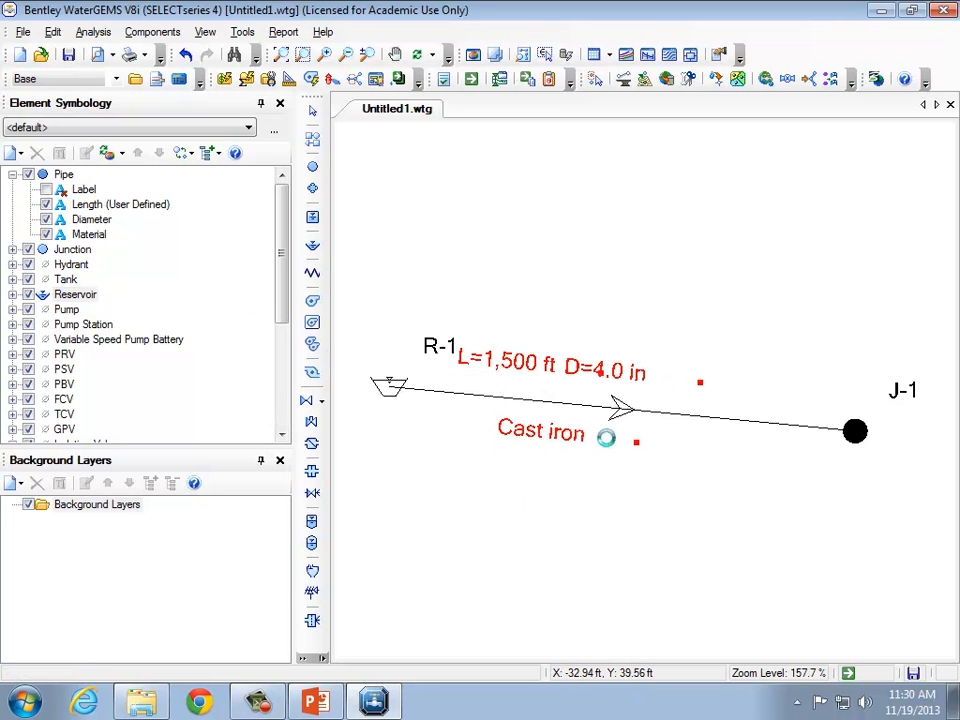
pyautogui.click(648, 490)
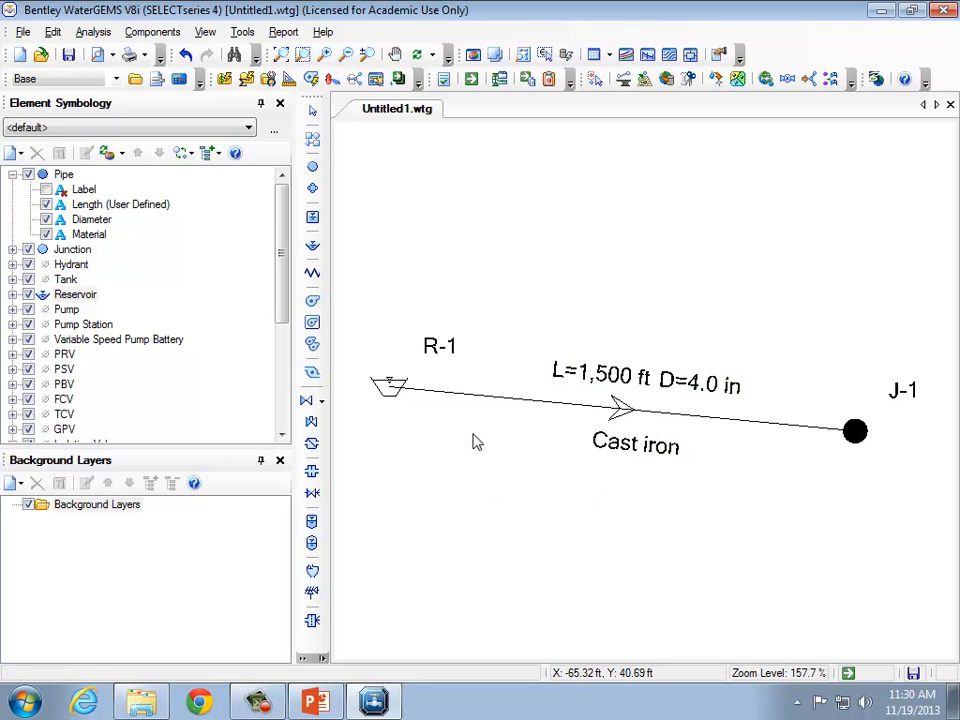
pyautogui.click(632, 447)
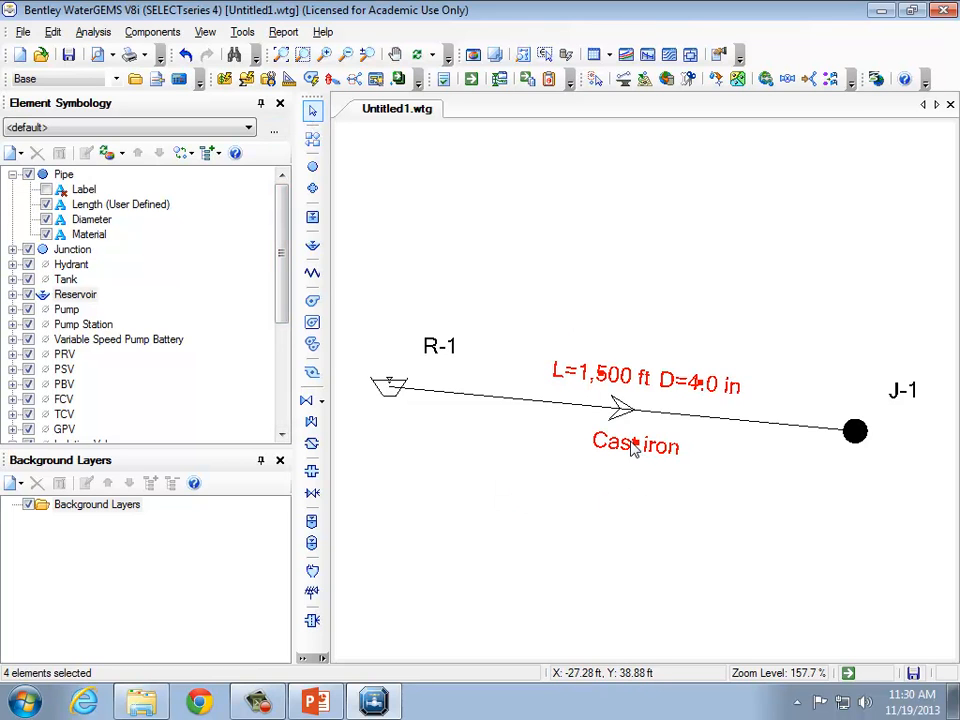
pyautogui.moveTo(669, 504); pyautogui.dragTo(575, 460)
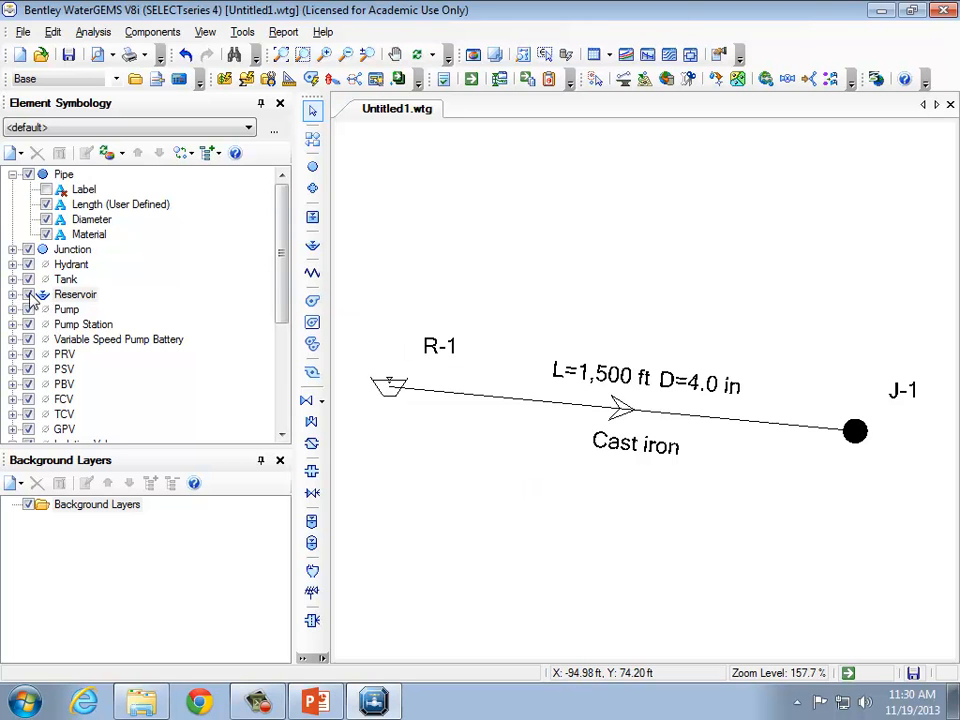
# Add a new reservoir annotation showing the Elevation field with the prefix ELEV=.
pyautogui.rightClick(88, 295)
pyautogui.moveTo(118, 307)
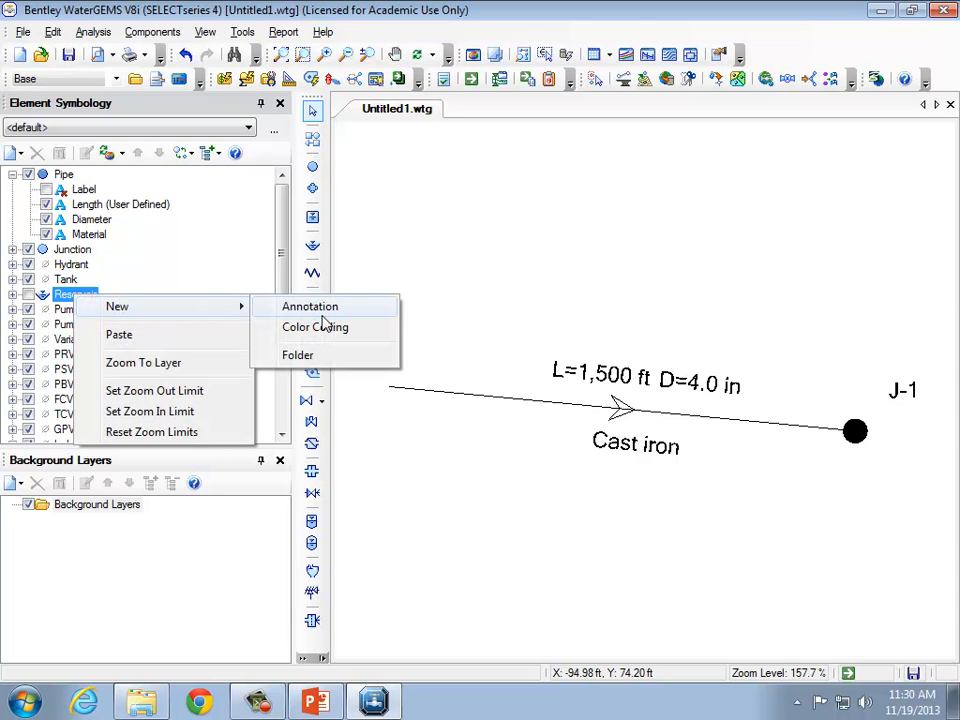
pyautogui.click(320, 308)
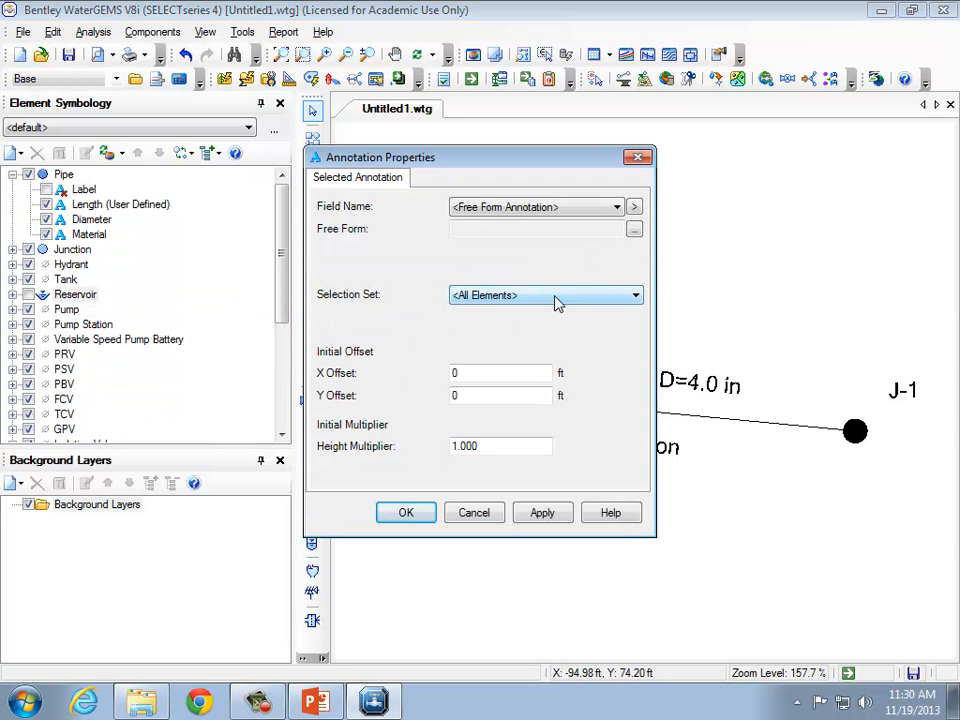
pyautogui.click(558, 228)
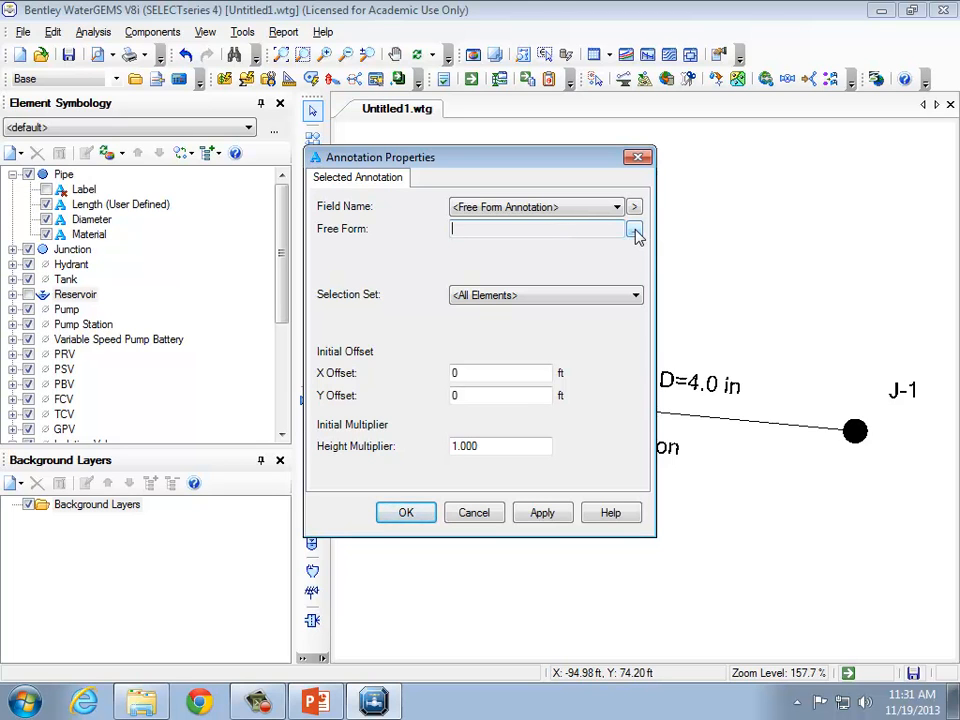
pyautogui.click(578, 211)
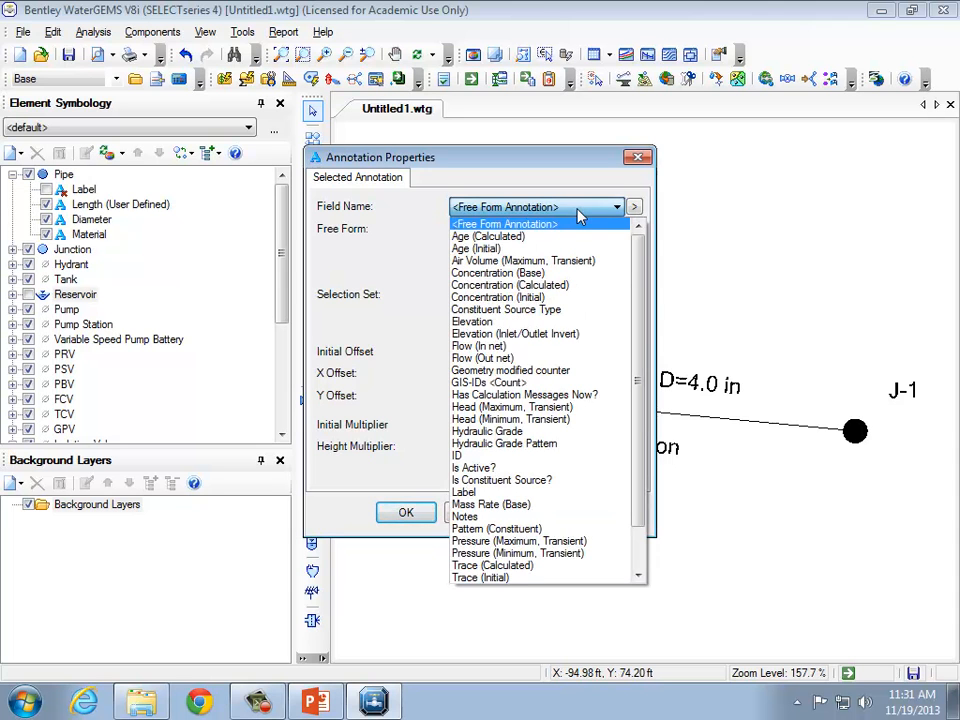
pyautogui.click(565, 321)
pyautogui.click(501, 226)
pyautogui.write('ELEV=')
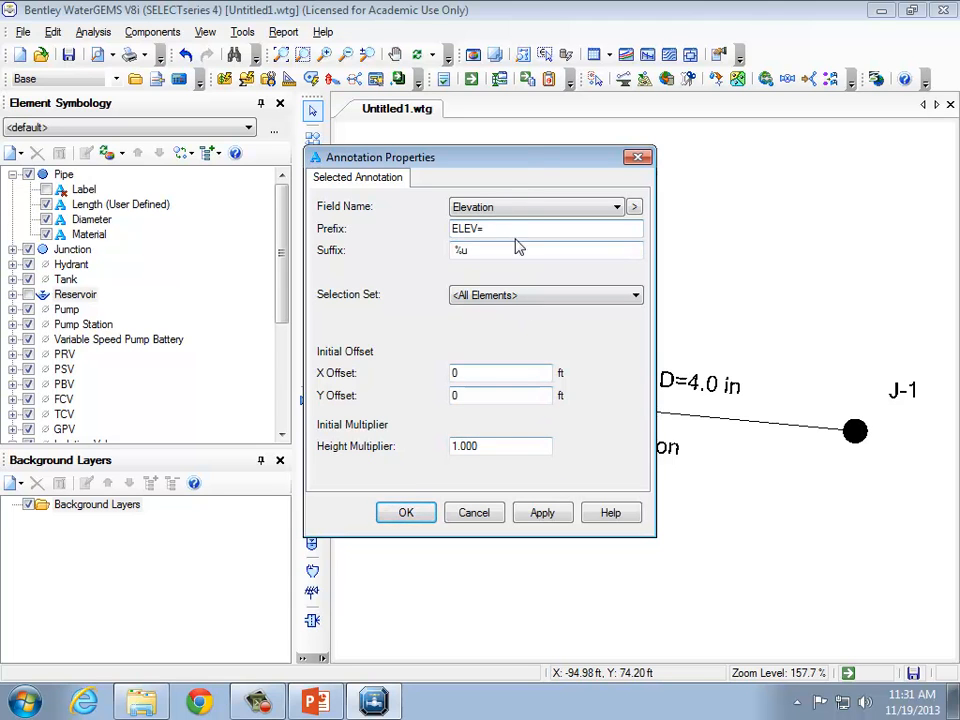
# Set the elevation annotation's X and Y offsets to 8 ft, apply, and confirm.
pyautogui.moveTo(520, 158)
pyautogui.mouseDown()
pyautogui.moveTo(767, 222)
pyautogui.moveTo(774, 167)
pyautogui.mouseUp()
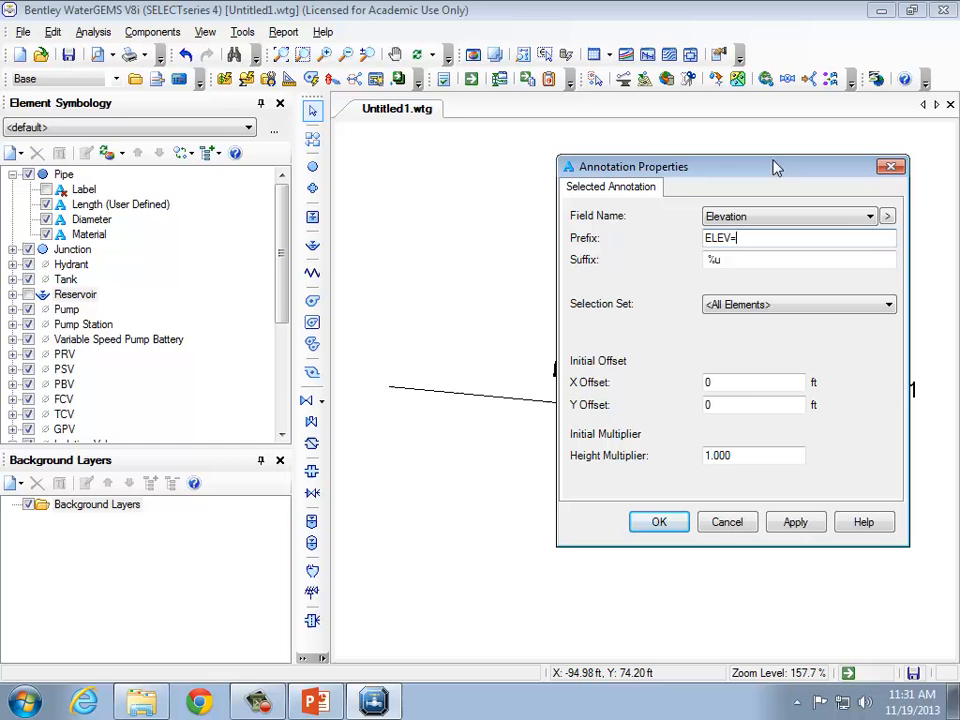
pyautogui.click(745, 383)
pyautogui.write('8')
pyautogui.press('Tab')
pyautogui.write('8')
pyautogui.click(795, 521)
pyautogui.click(659, 522)
pyautogui.moveTo(626, 545); pyautogui.dragTo(381, 377)
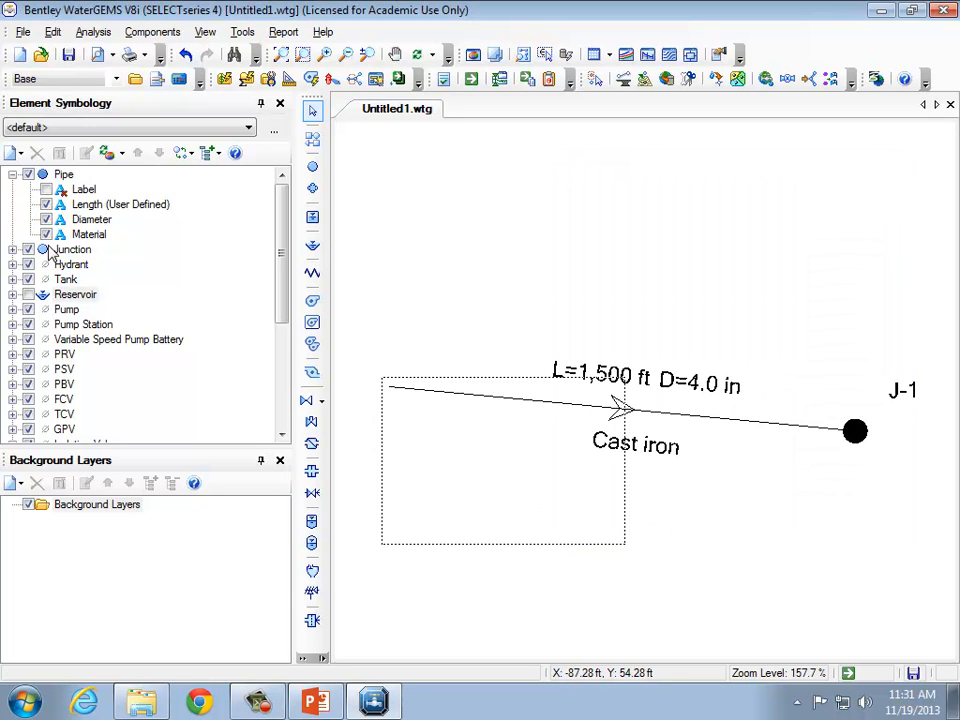
# Show the reservoir layer again and expand it to list its annotations.
pyautogui.click(28, 294)
pyautogui.click(12, 294)
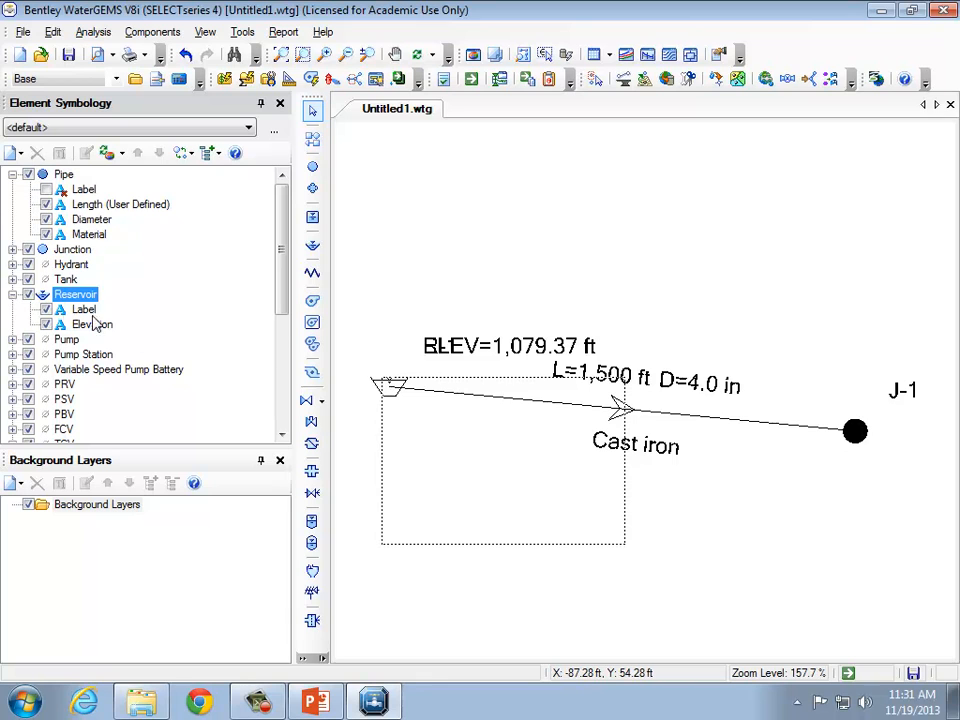
# Move the reservoir's elevation annotation left so it sits above the reservoir symbol.
pyautogui.click(622, 567)
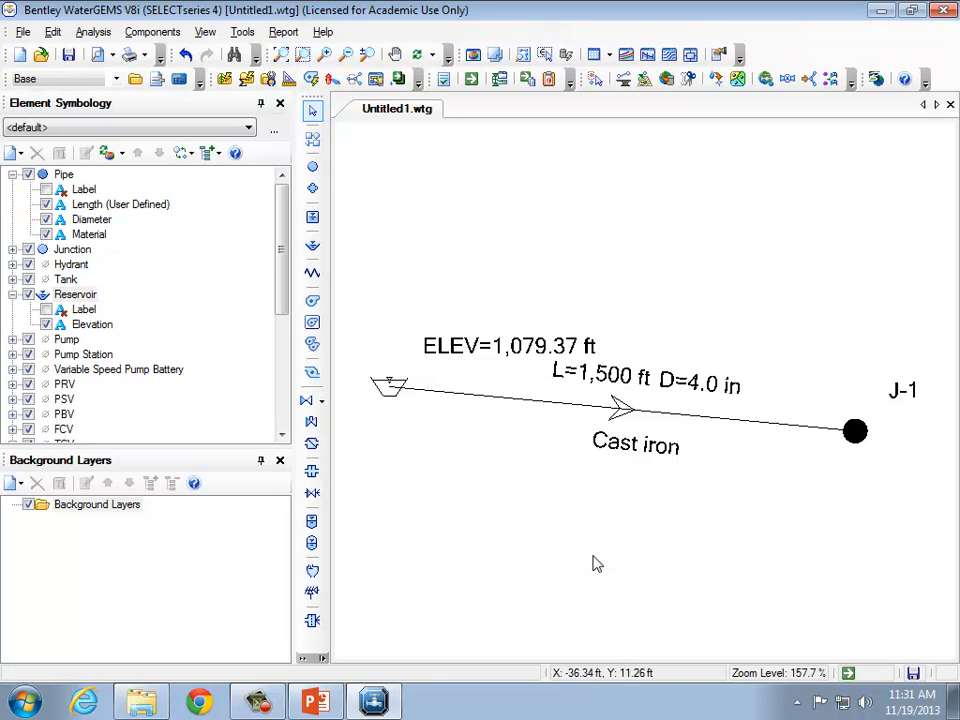
pyautogui.moveTo(438, 342); pyautogui.dragTo(376, 346)
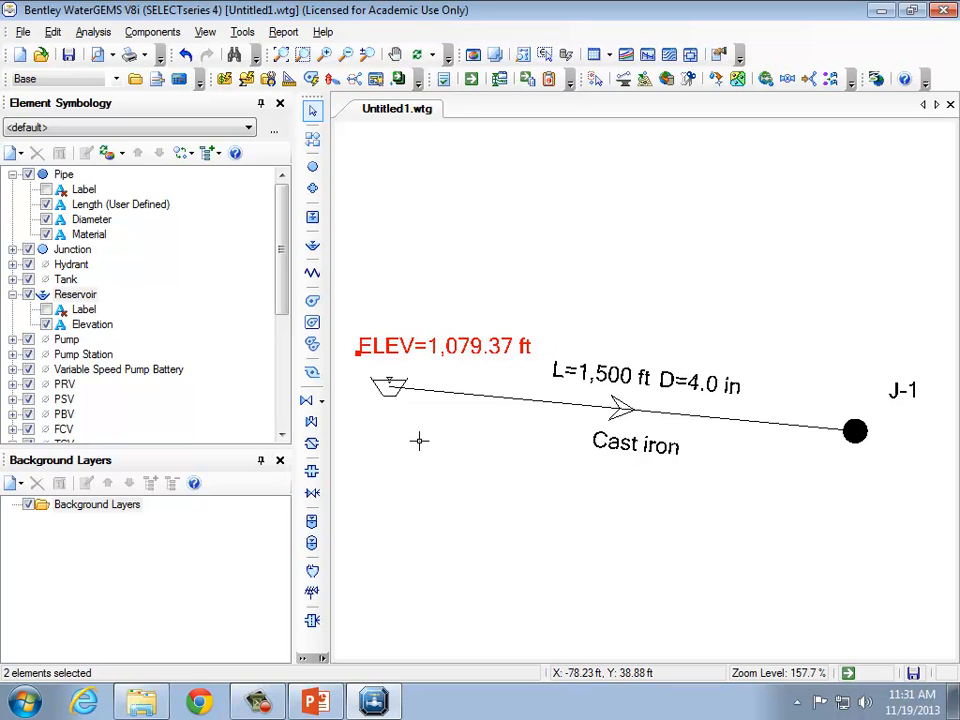
pyautogui.click(460, 470)
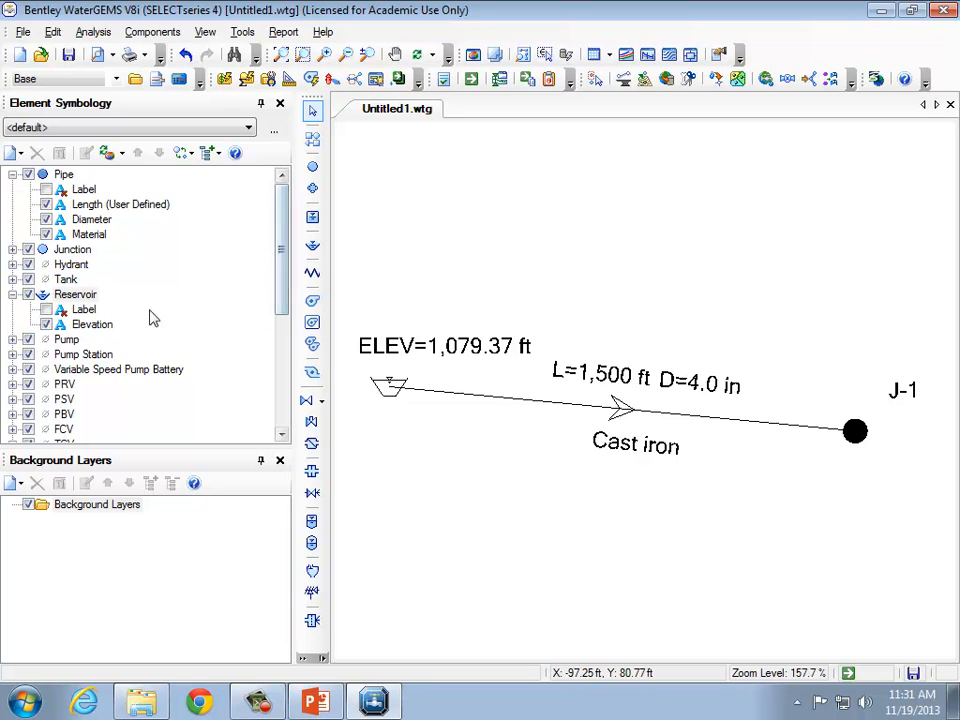
# Add a new junction annotation showing the Demand field with the prefix Q=.
pyautogui.click(16, 251)
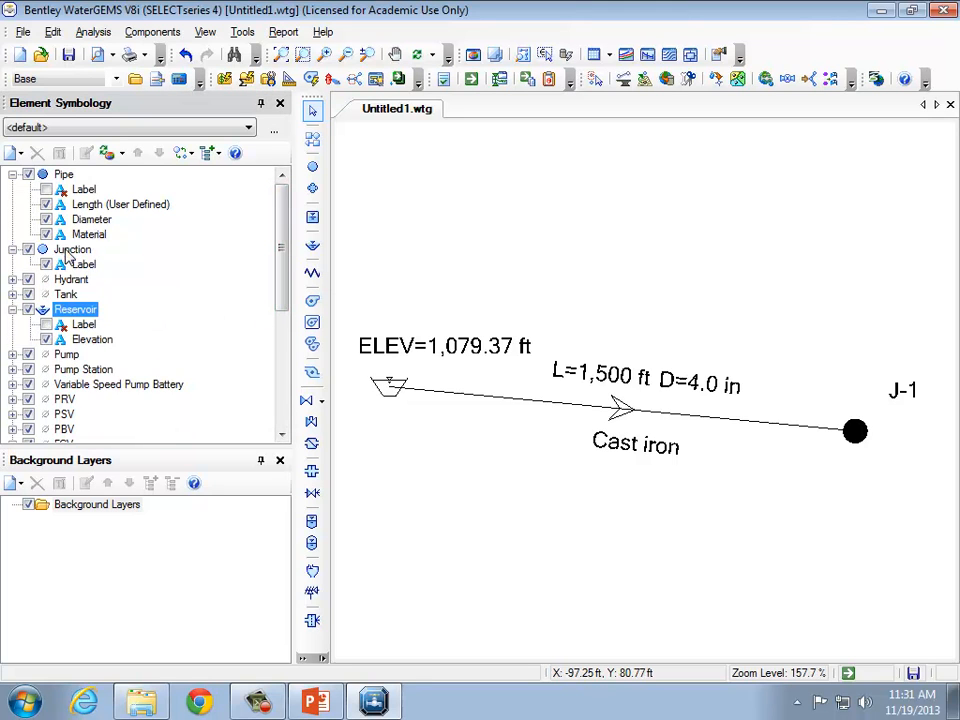
pyautogui.rightClick(68, 251)
pyautogui.moveTo(105, 261)
pyautogui.click(302, 262)
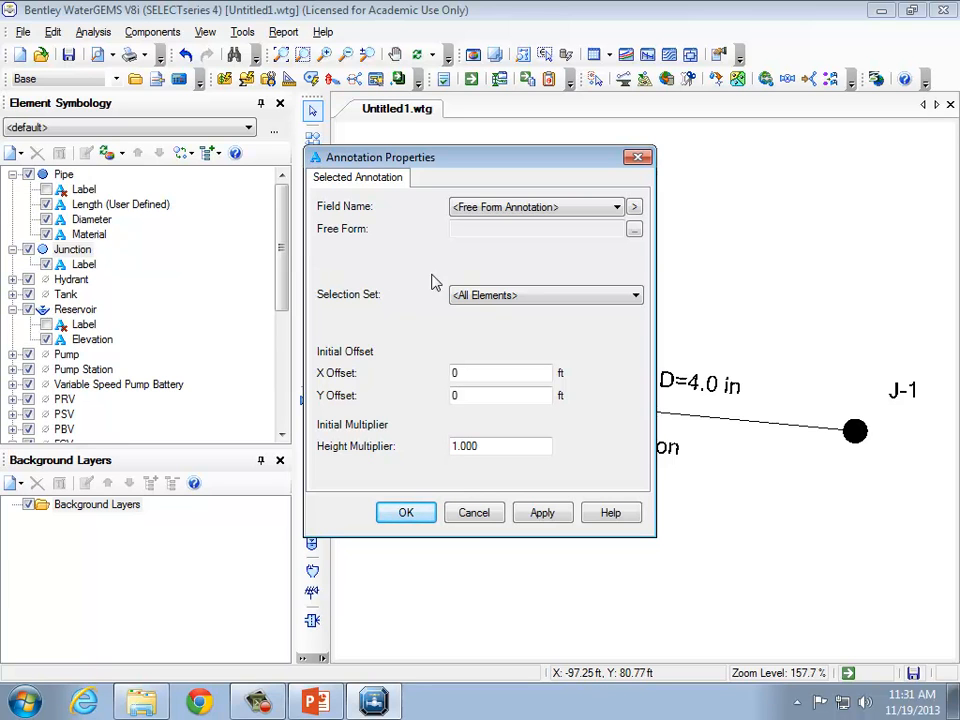
pyautogui.click(617, 207)
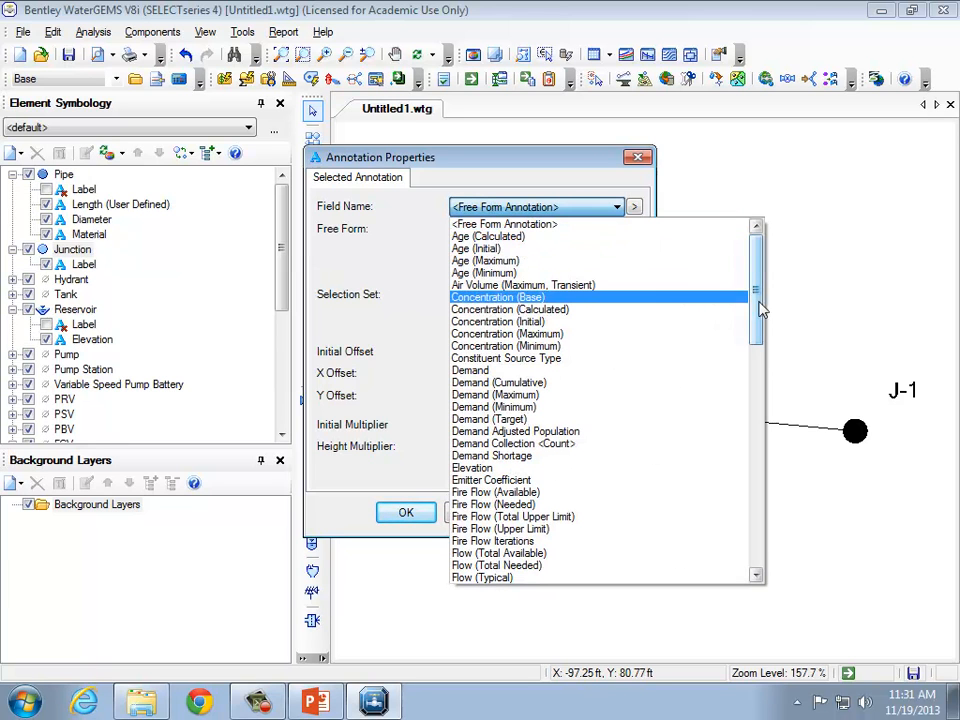
pyautogui.click(673, 371)
pyautogui.click(555, 230)
pyautogui.write('Q=')
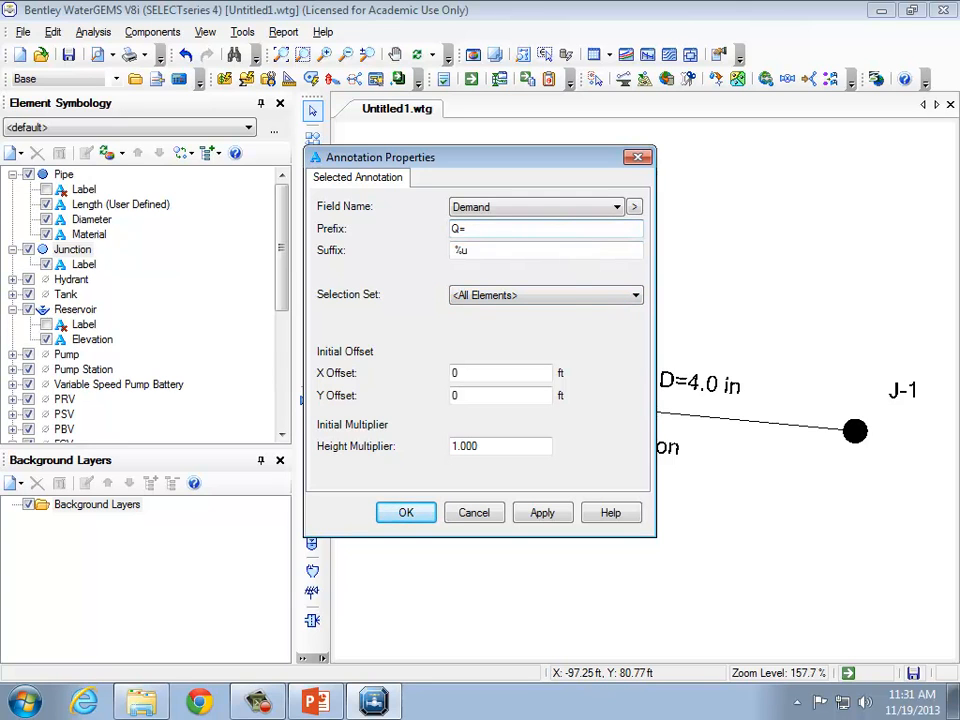
# Set the demand annotation's X and Y offsets to 8 ft, apply, and confirm.
pyautogui.doubleClick(517, 372)
pyautogui.write('8')
pyautogui.doubleClick(516, 396)
pyautogui.write('8')
pyautogui.click(542, 512)
pyautogui.click(405, 513)
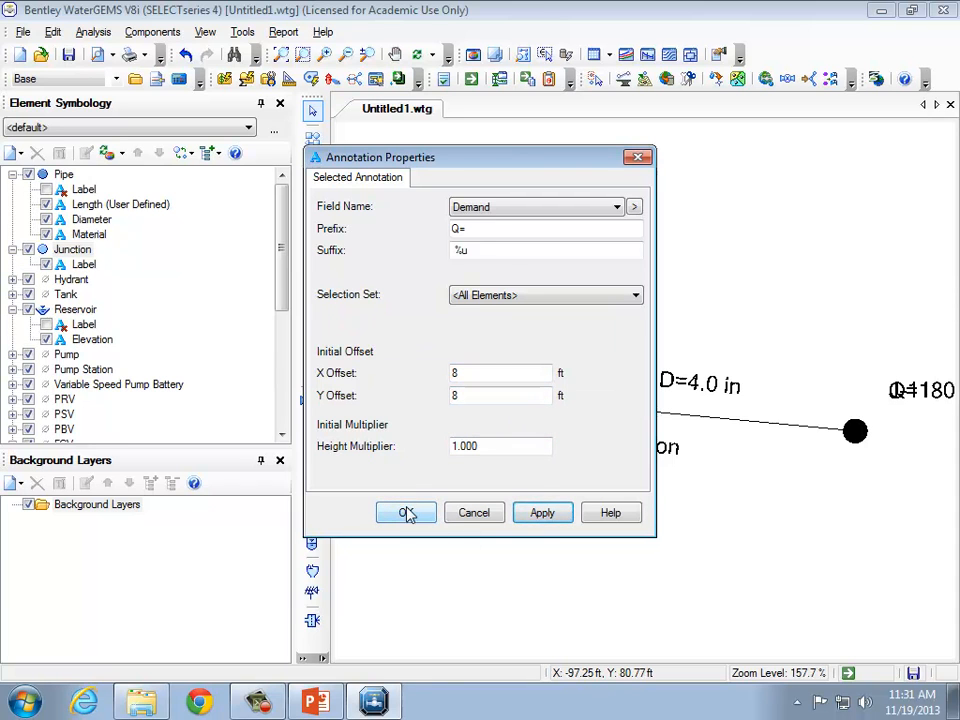
# Add a junction annotation for Pressure with the prefix P= and an X offset of 8 ft, then confirm.
pyautogui.rightClick(101, 253)
pyautogui.moveTo(169, 259)
pyautogui.click(272, 264)
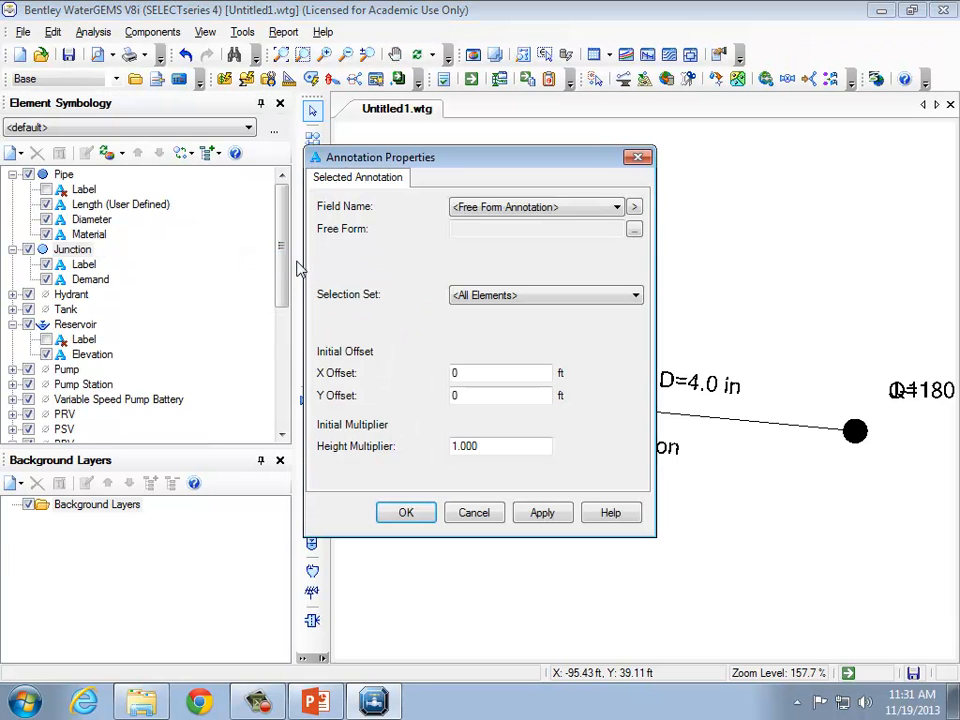
pyautogui.click(560, 207)
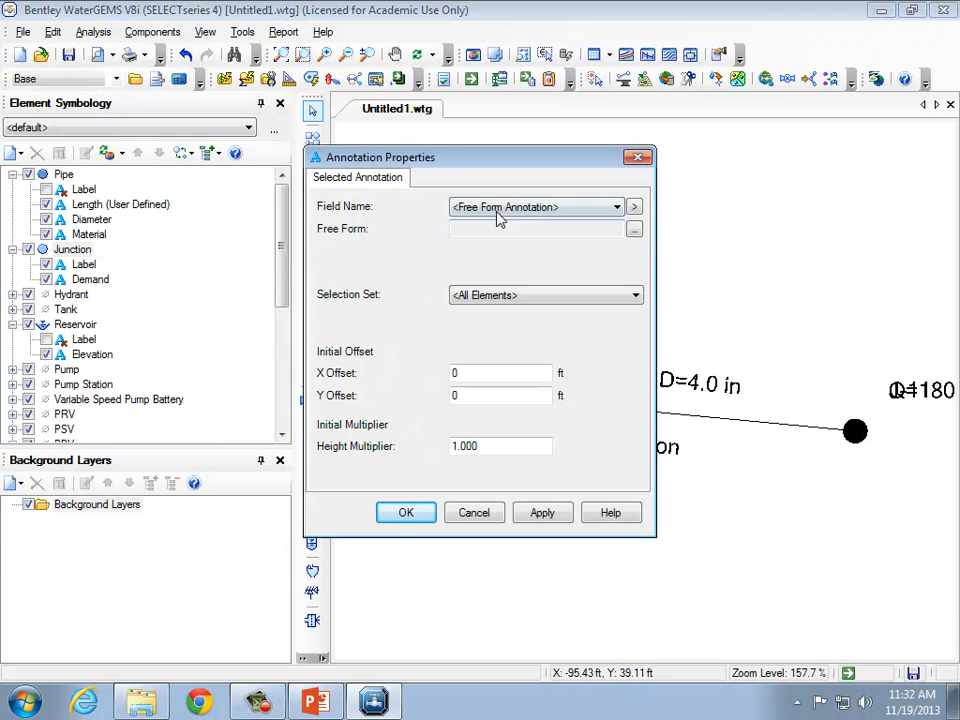
pyautogui.moveTo(755, 320); pyautogui.dragTo(745, 465)
pyautogui.click(683, 421)
pyautogui.click(483, 228)
pyautogui.write('P=')
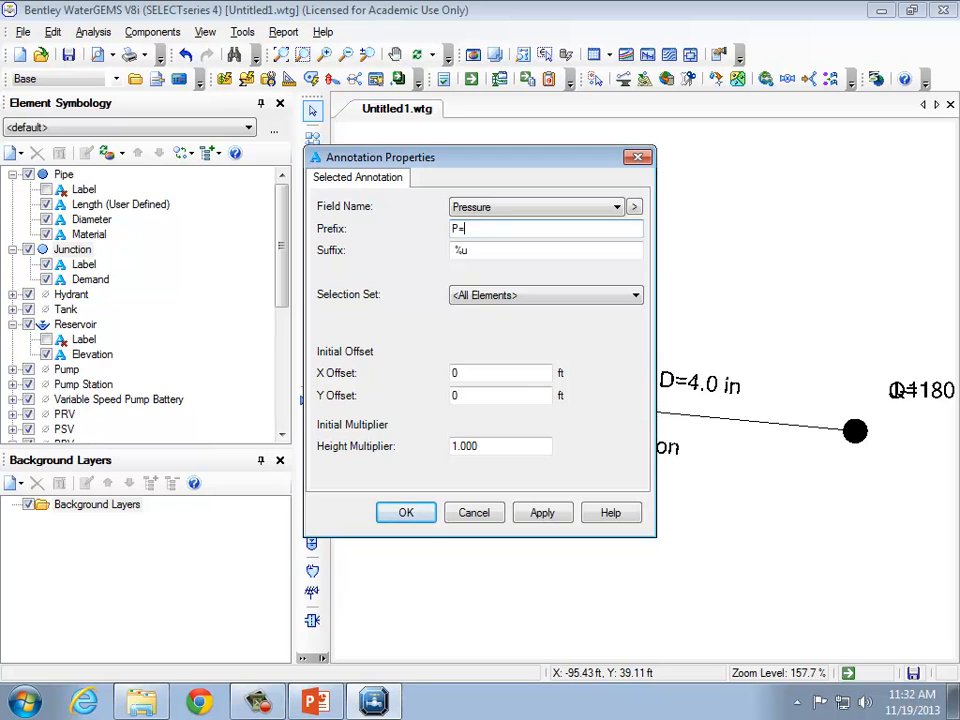
pyautogui.click(510, 376)
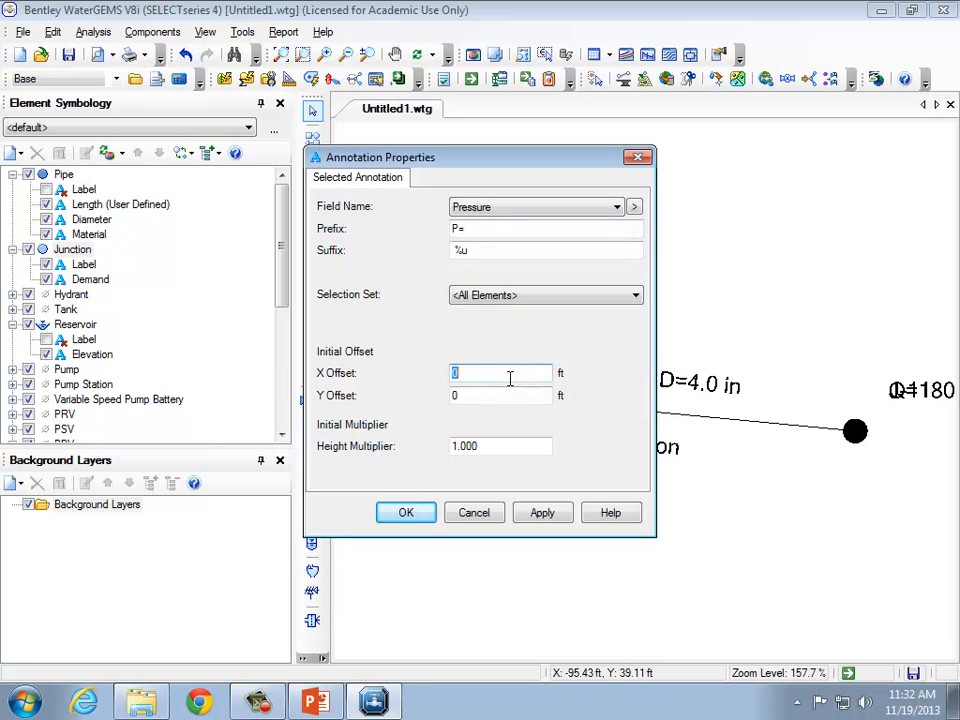
pyautogui.write('8')
pyautogui.click(548, 514)
pyautogui.click(405, 512)
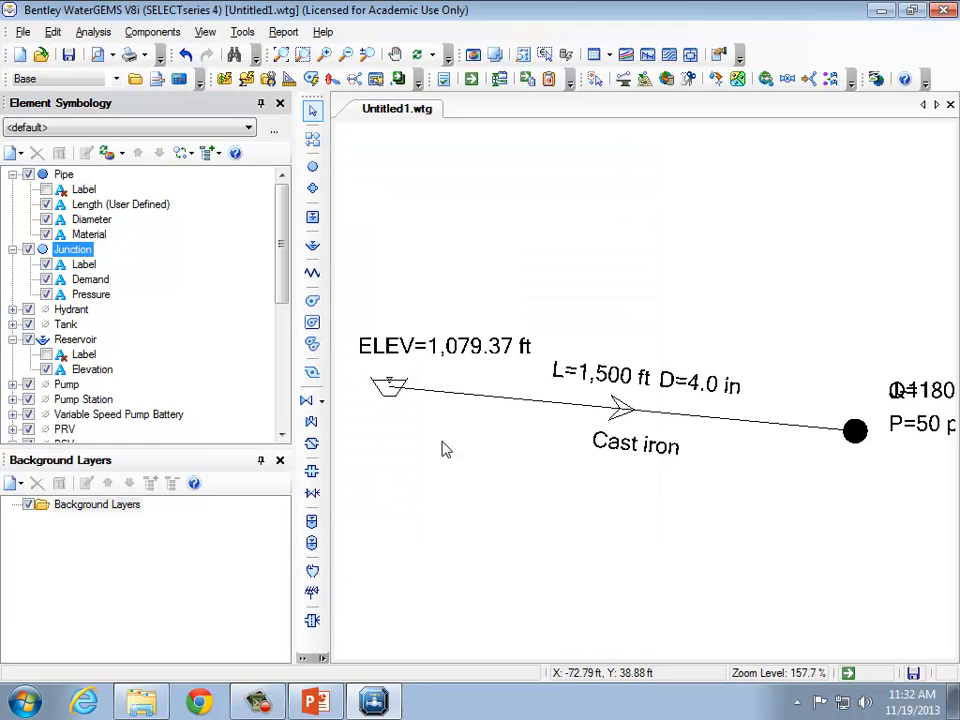
# Add another junction annotation showing the Elevation field with the prefix ELEV=.
pyautogui.rightClick(100, 251)
pyautogui.moveTo(230, 259)
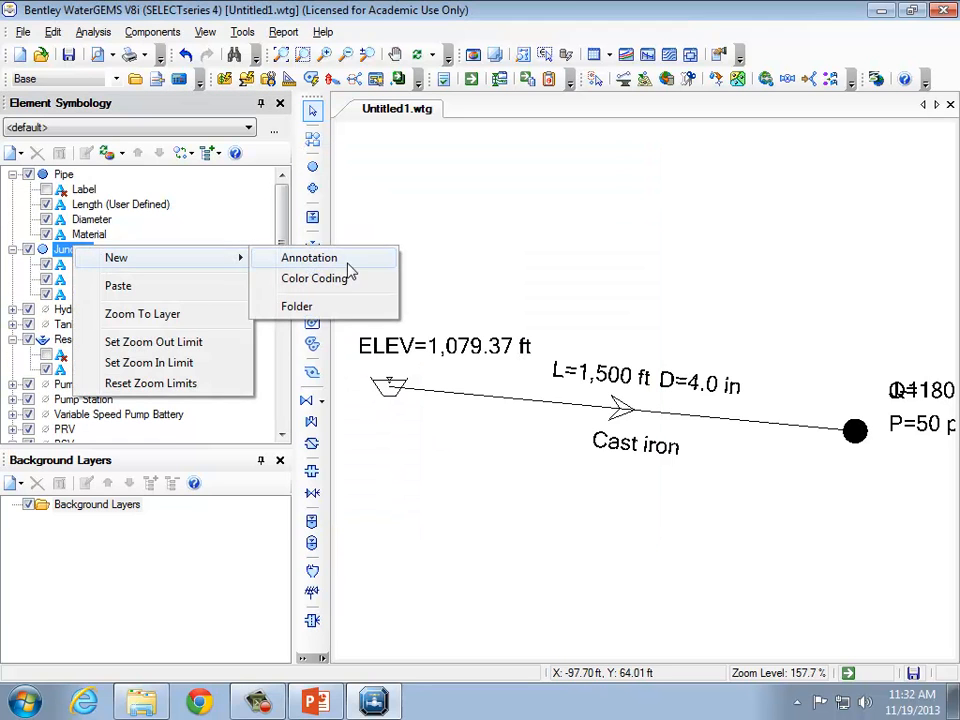
pyautogui.click(352, 264)
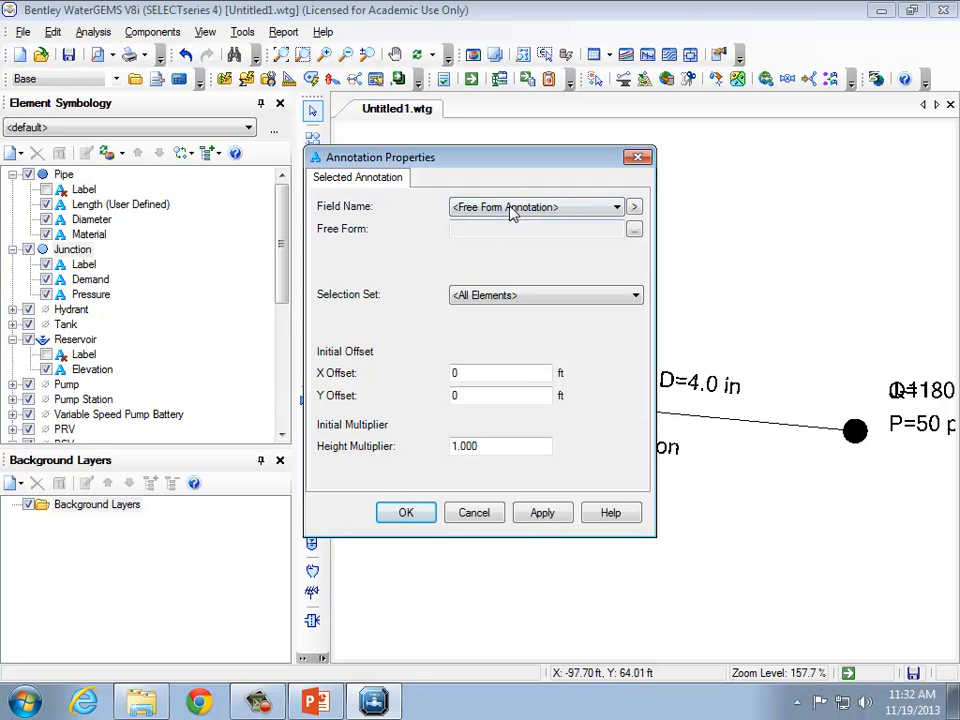
pyautogui.click(512, 209)
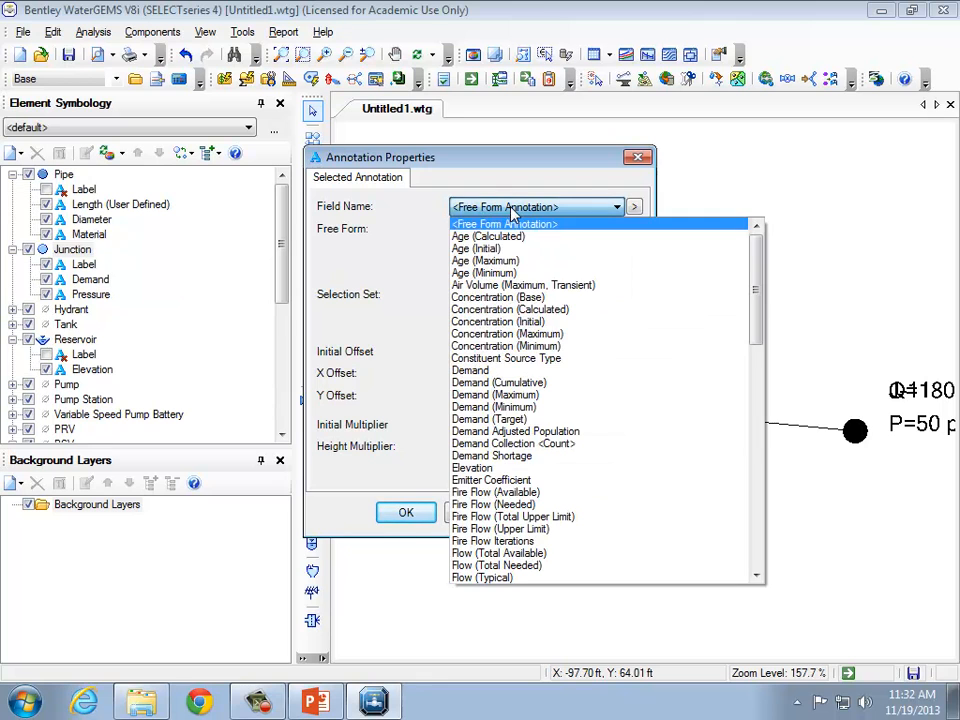
pyautogui.click(571, 468)
pyautogui.click(489, 227)
pyautogui.write('E')
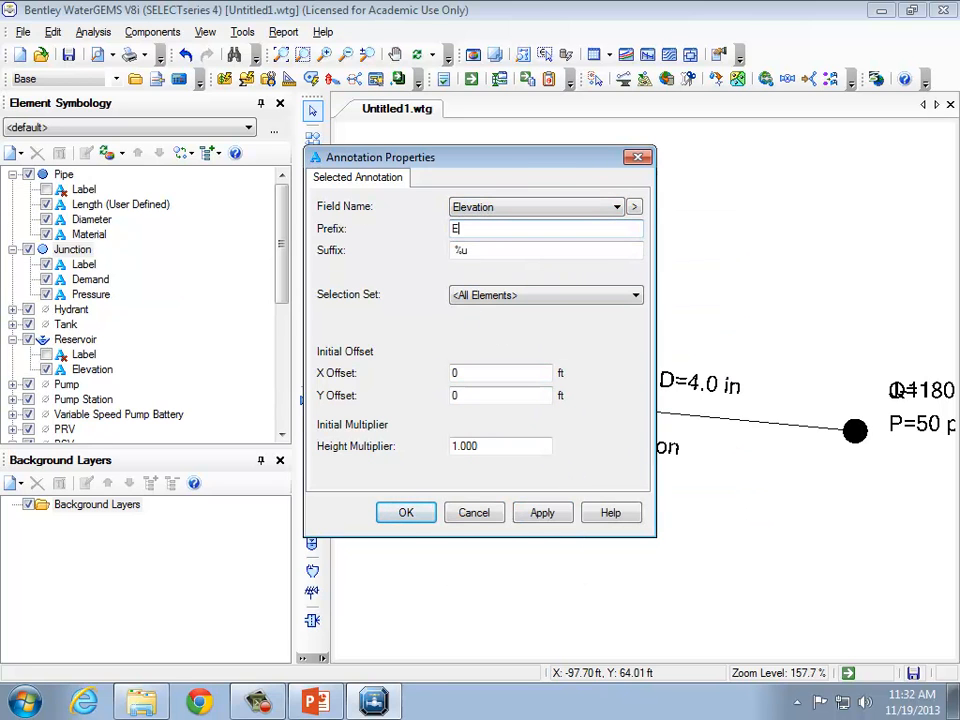
pyautogui.write('LEV=')
pyautogui.click(533, 296)
pyautogui.click(531, 295)
# Set the junction elevation annotation's Y offset to -8 ft and X offset to 8 ft, apply, and confirm.
pyautogui.doubleClick(515, 396)
pyautogui.press('BackSpace')
pyautogui.write('-8')
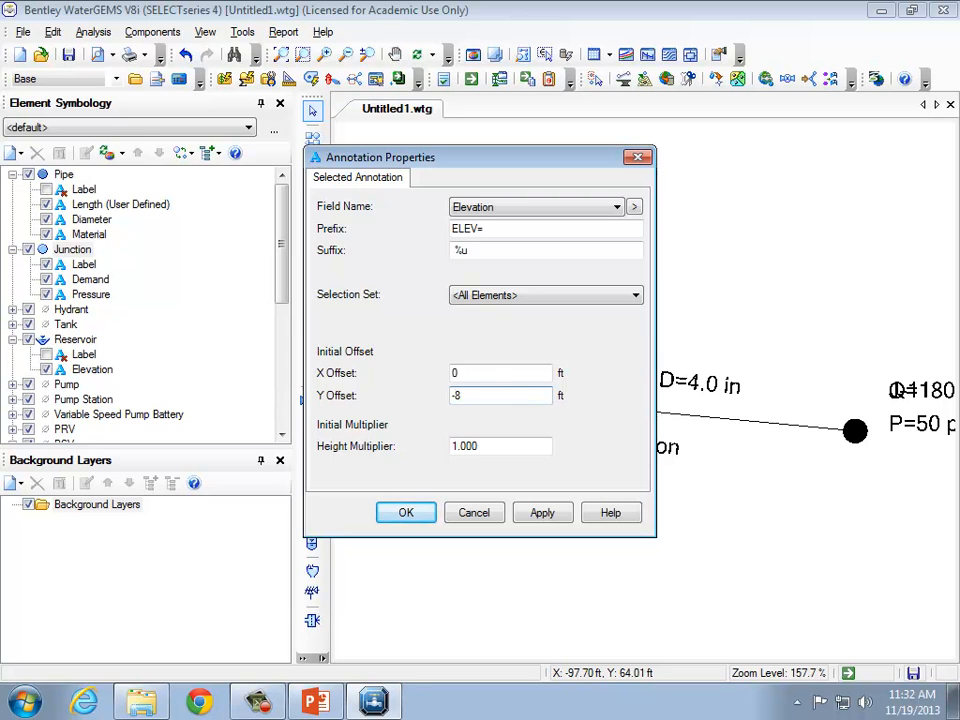
pyautogui.doubleClick(497, 372)
pyautogui.write('8')
pyautogui.click(542, 512)
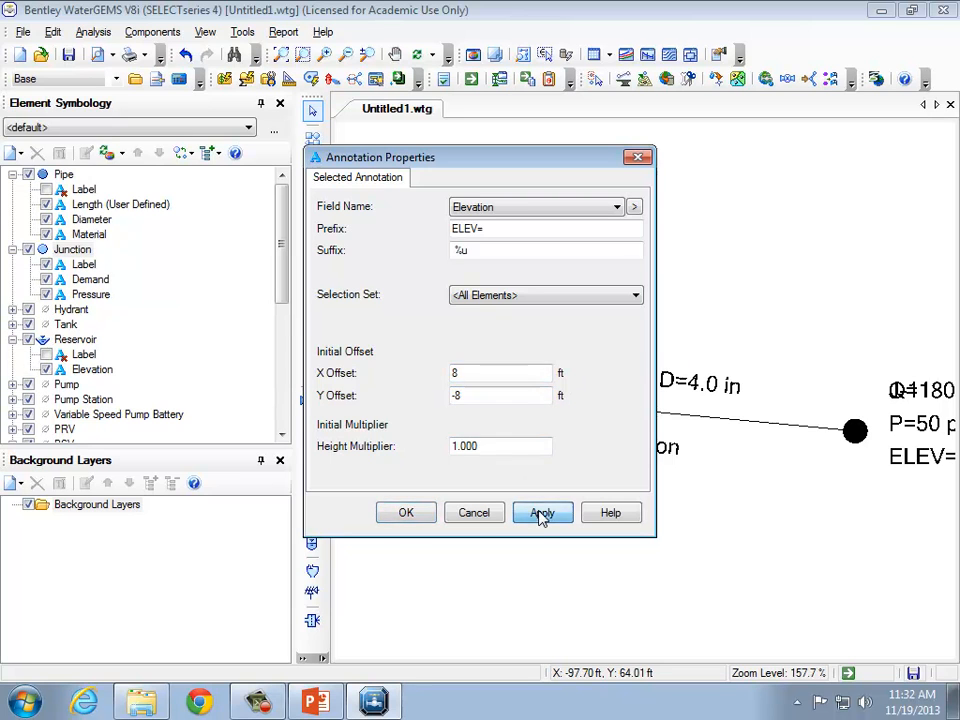
pyautogui.click(412, 518)
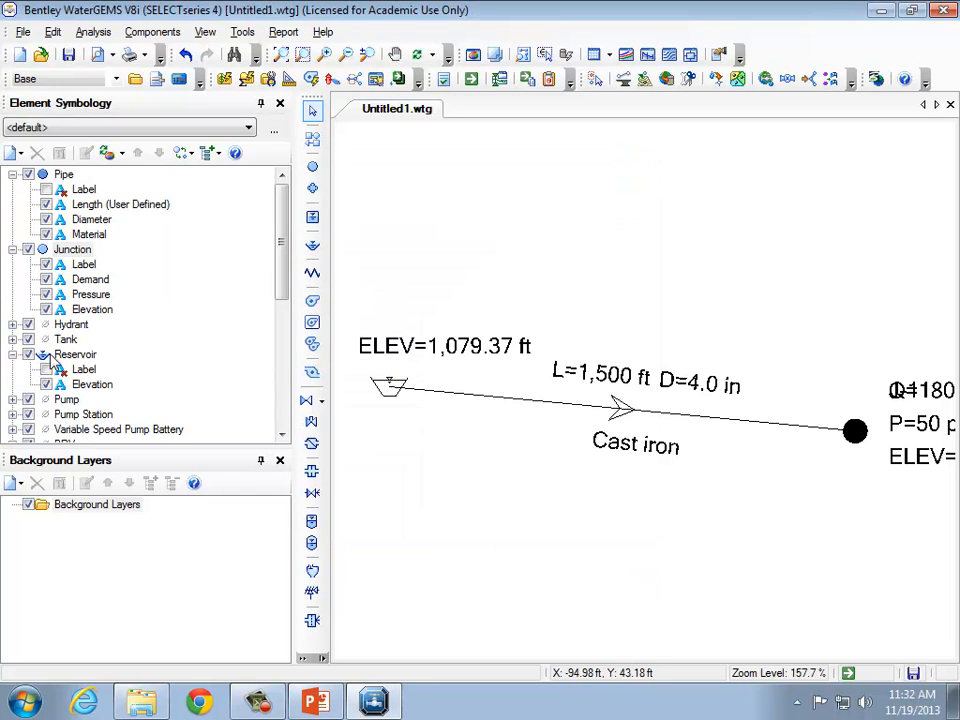
# Turn off the junction's label annotation.
pyautogui.click(72, 249)
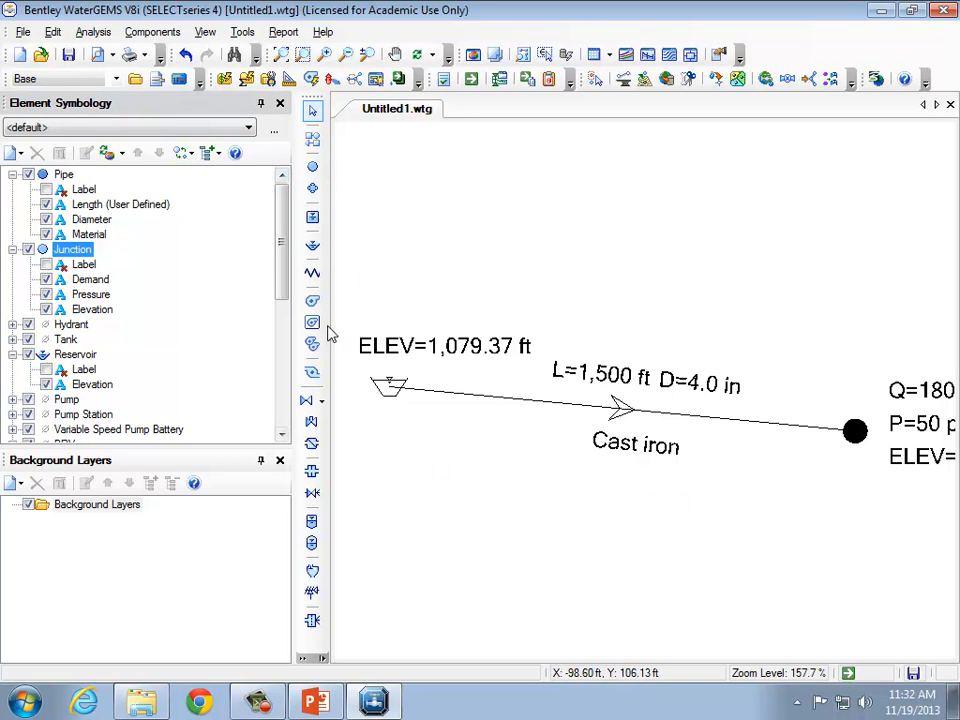
pyautogui.moveTo(293, 381); pyautogui.dragTo(215, 376)
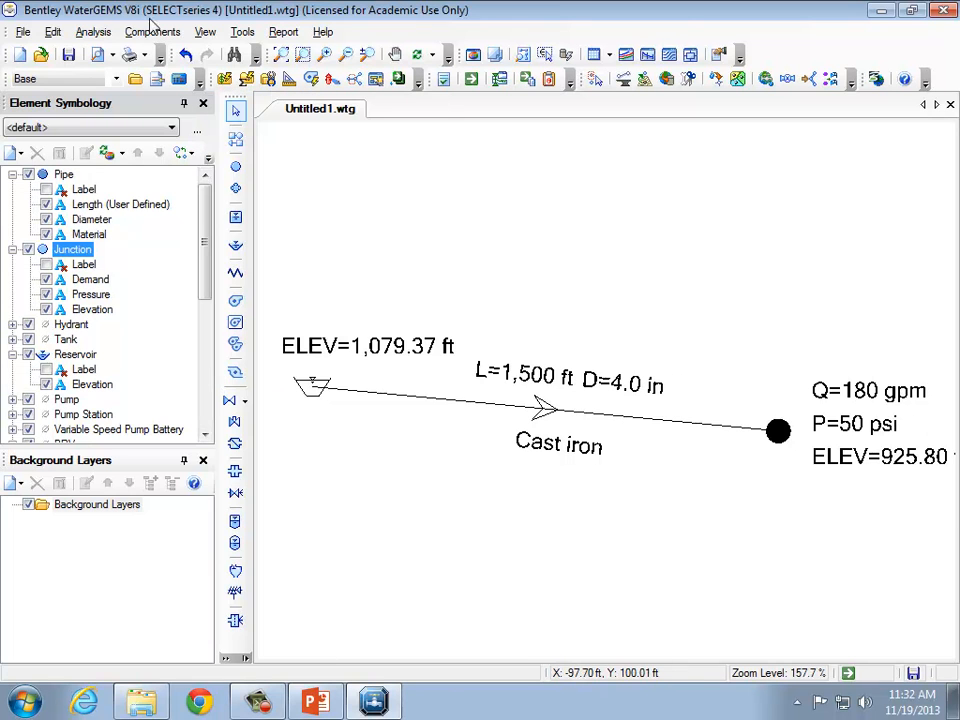
pyautogui.click(302, 55)
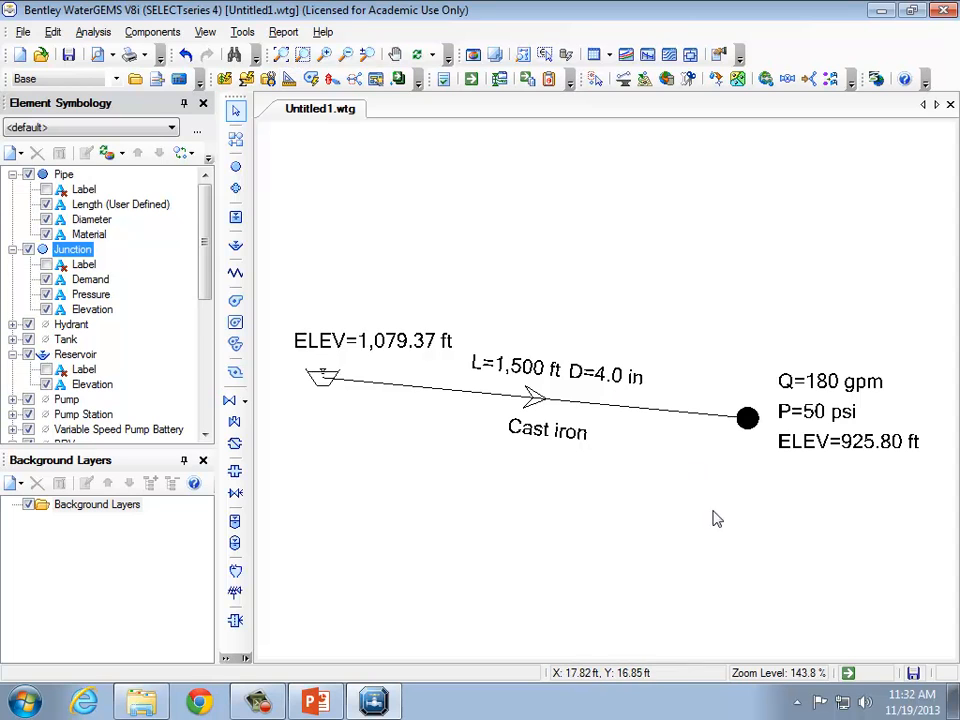
pyautogui.moveTo(706, 512); pyautogui.dragTo(652, 446)
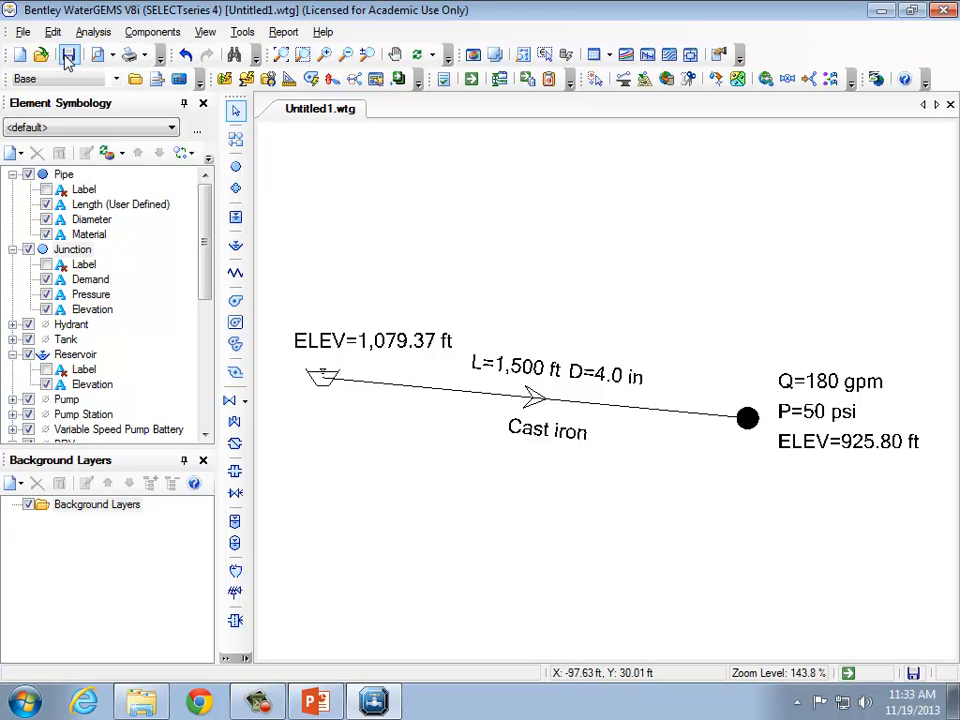
# Open the program Options and review its Units, Labeling, ProjectWise, Drawing and Project tabs, then cancel.
pyautogui.click(150, 32)
pyautogui.moveTo(243, 32)
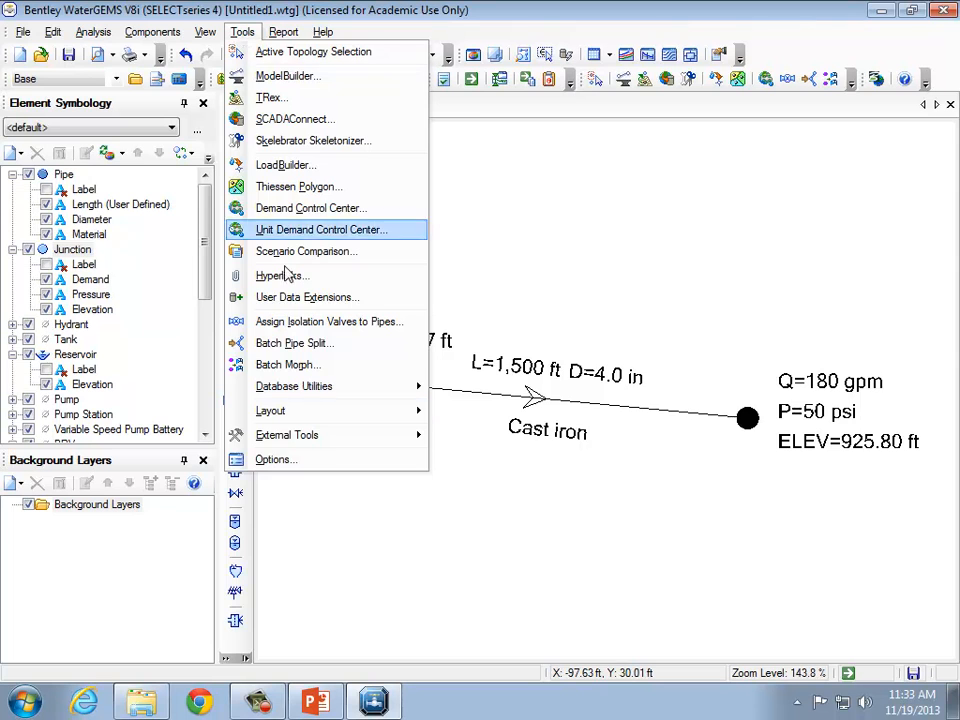
pyautogui.click(334, 467)
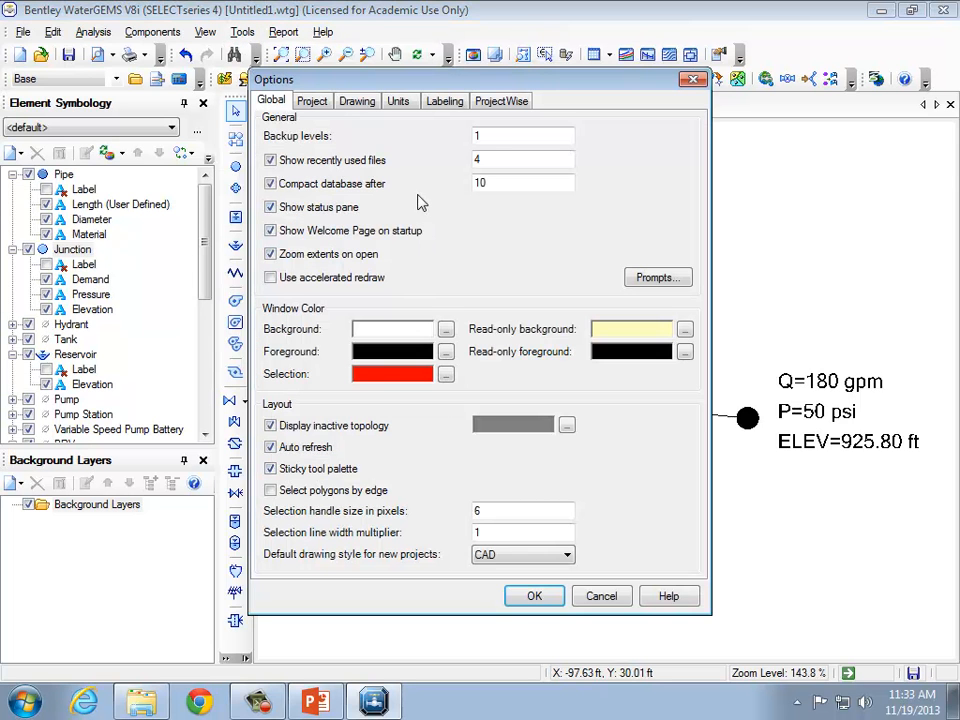
pyautogui.click(400, 100)
pyautogui.click(444, 101)
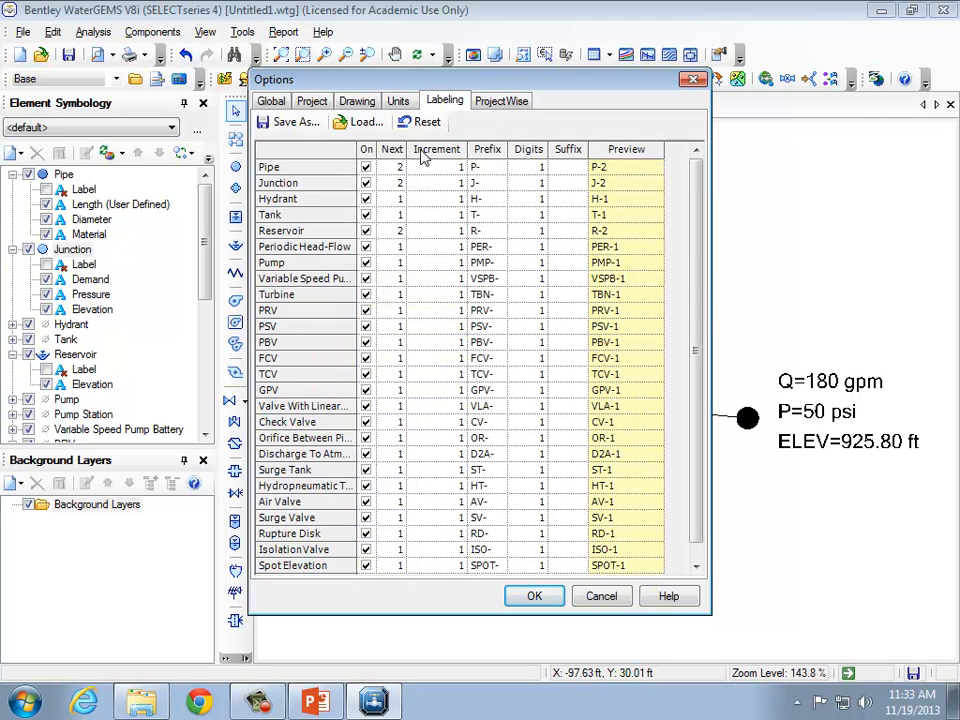
pyautogui.click(500, 104)
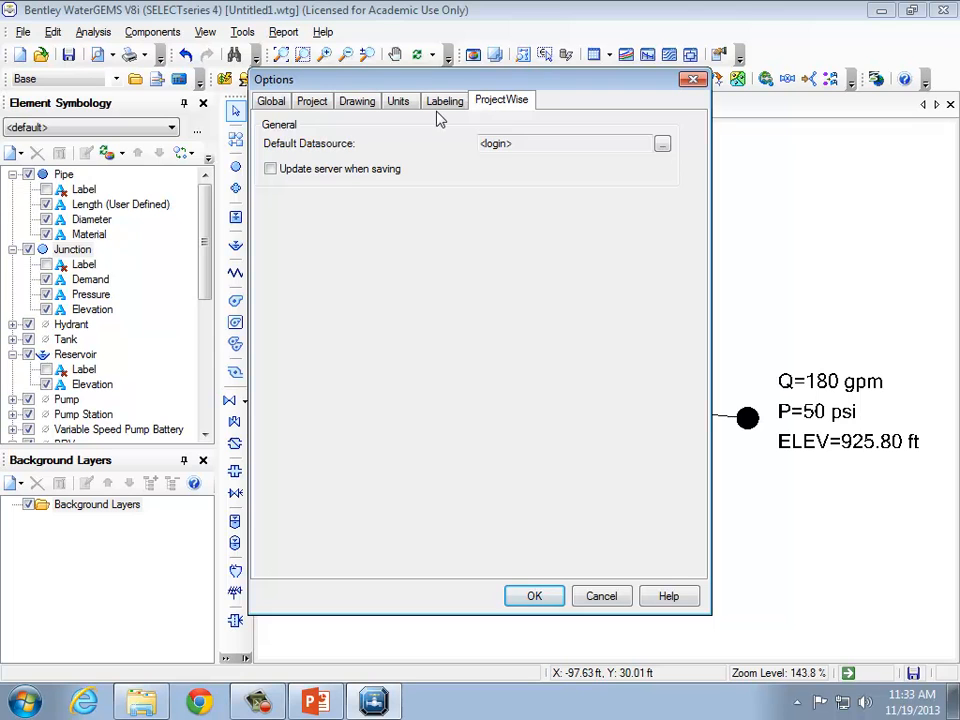
pyautogui.click(403, 108)
pyautogui.click(357, 103)
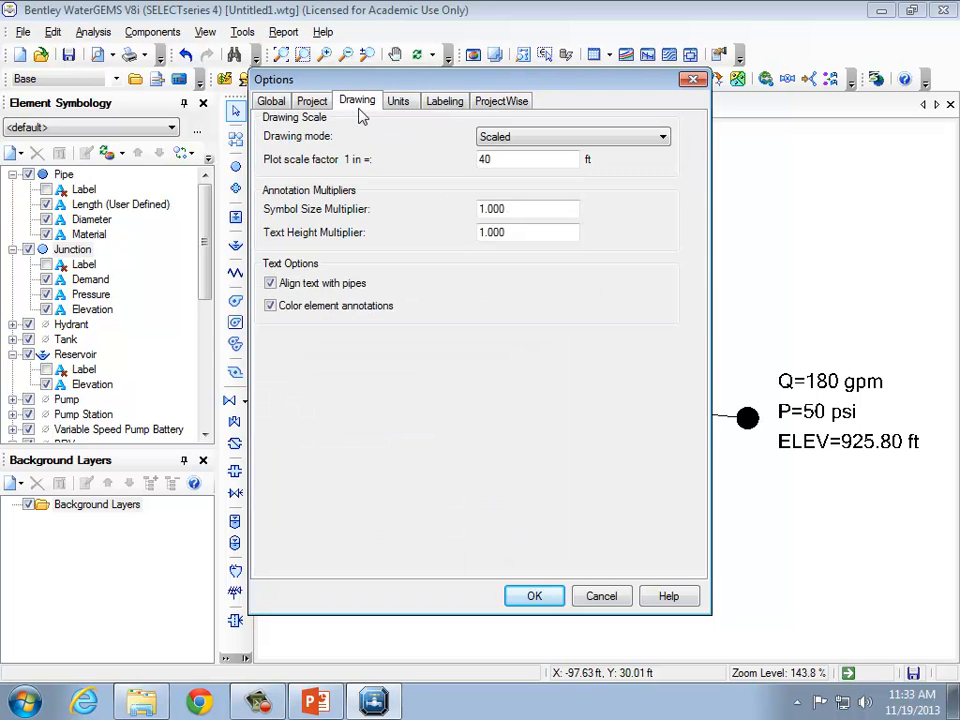
pyautogui.click(300, 106)
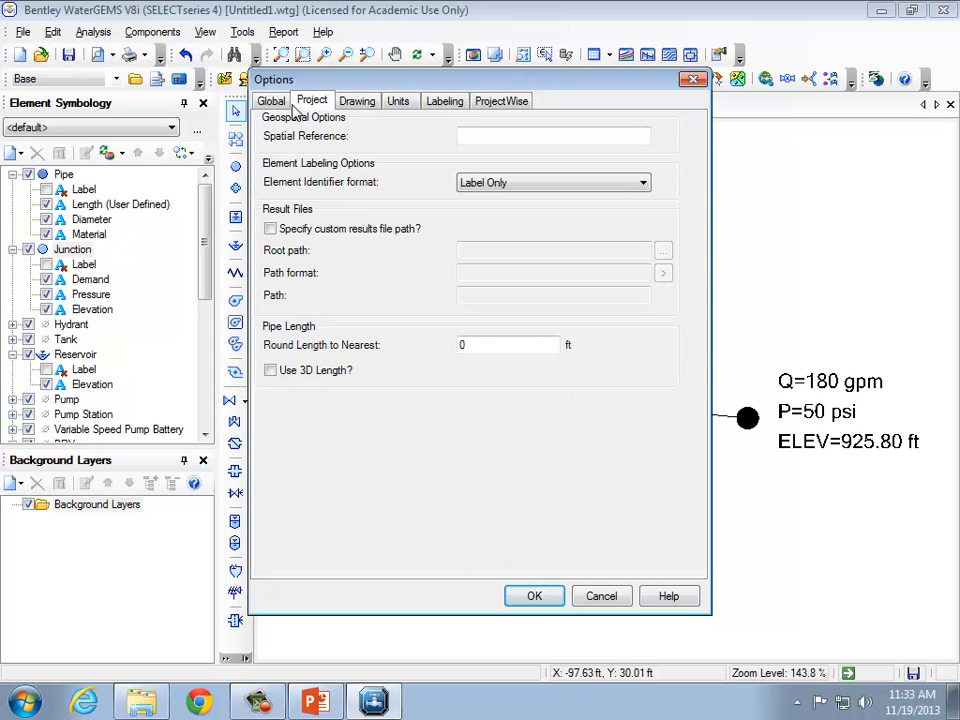
pyautogui.click(605, 596)
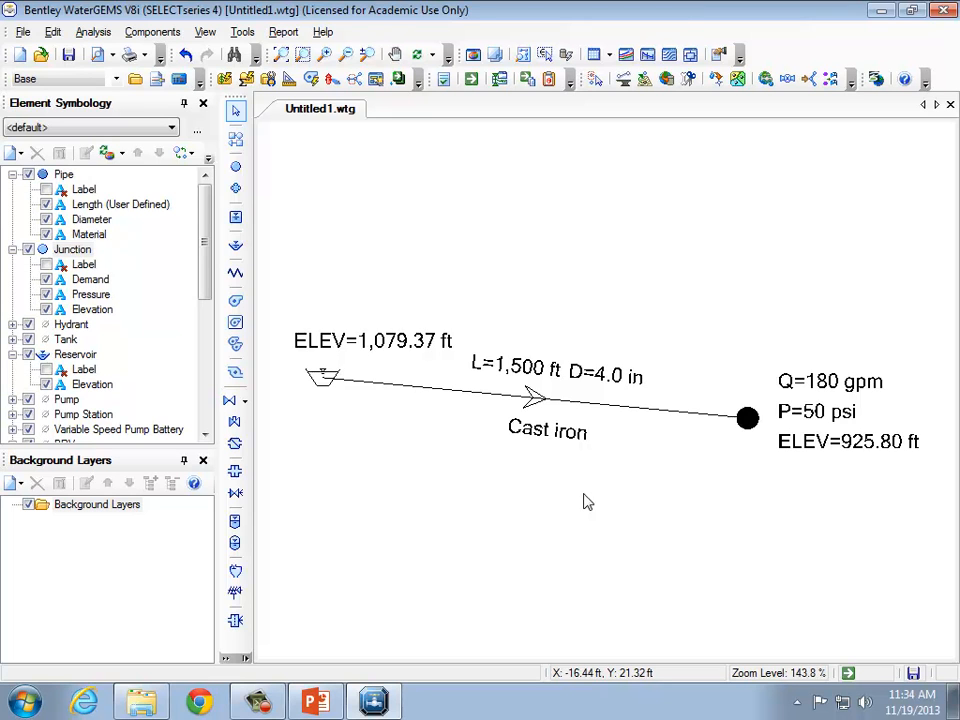
# Switch to Word 2013 by launching it from the Start menu search.
pyautogui.click(24, 703)
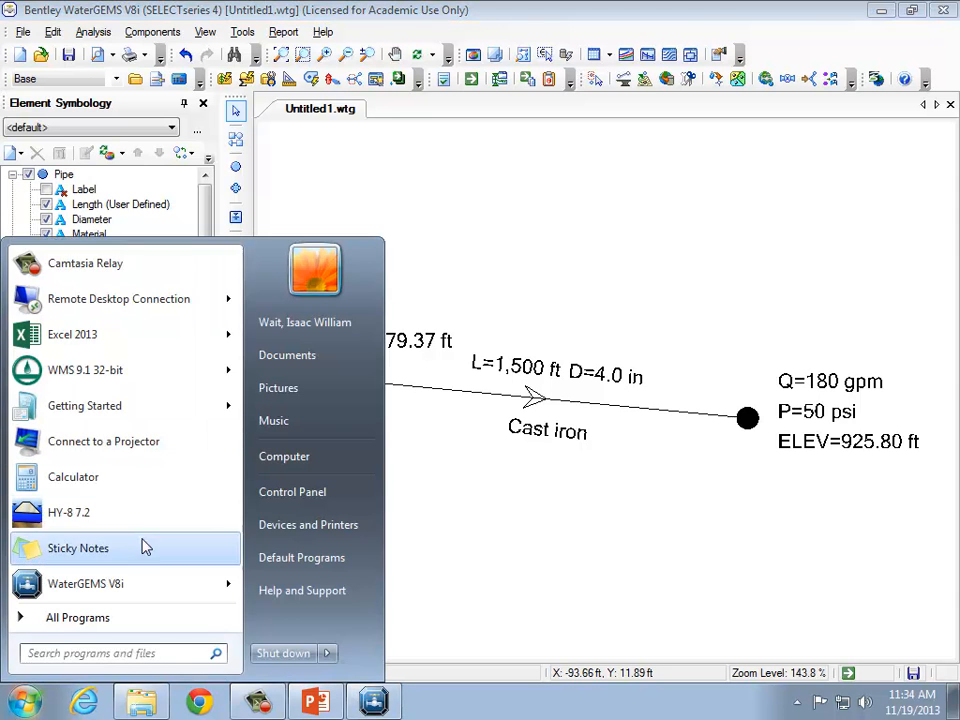
pyautogui.write('word')
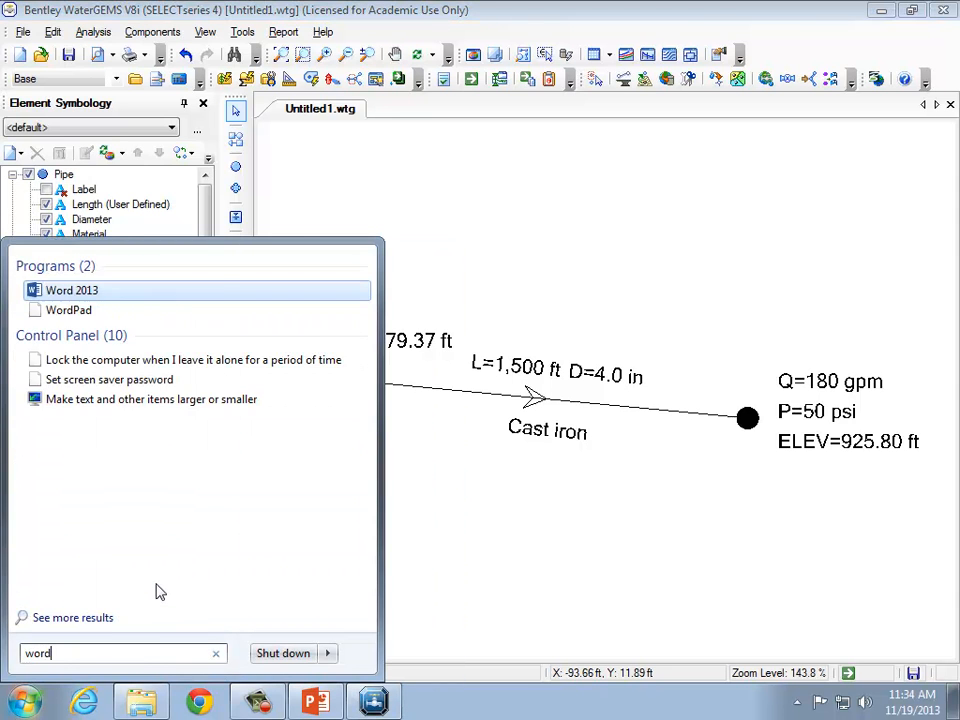
pyautogui.press('Return')
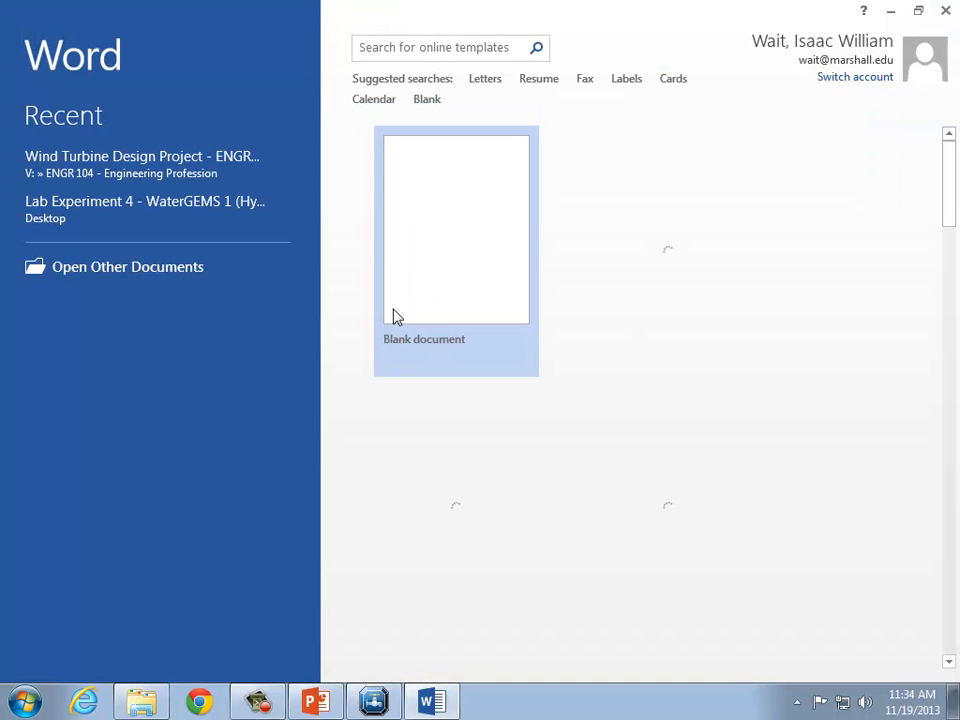
# Create a blank document, enter the title Lab Report, and add two new lines.
pyautogui.click(491, 197)
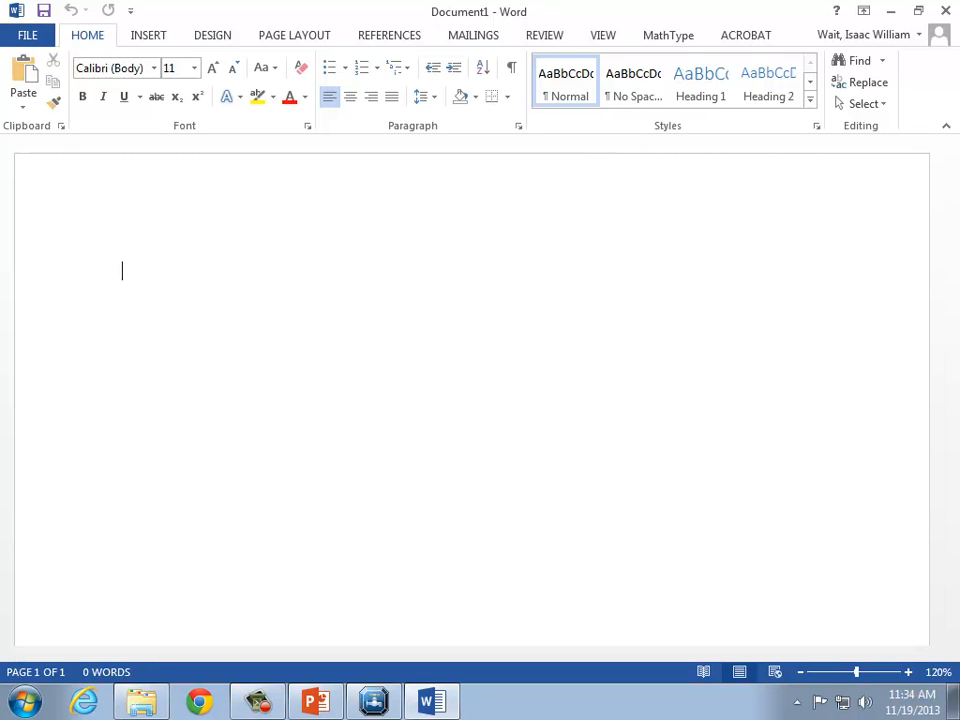
pyautogui.write('Lab Report')
pyautogui.press('Return')
pyautogui.press('Return')
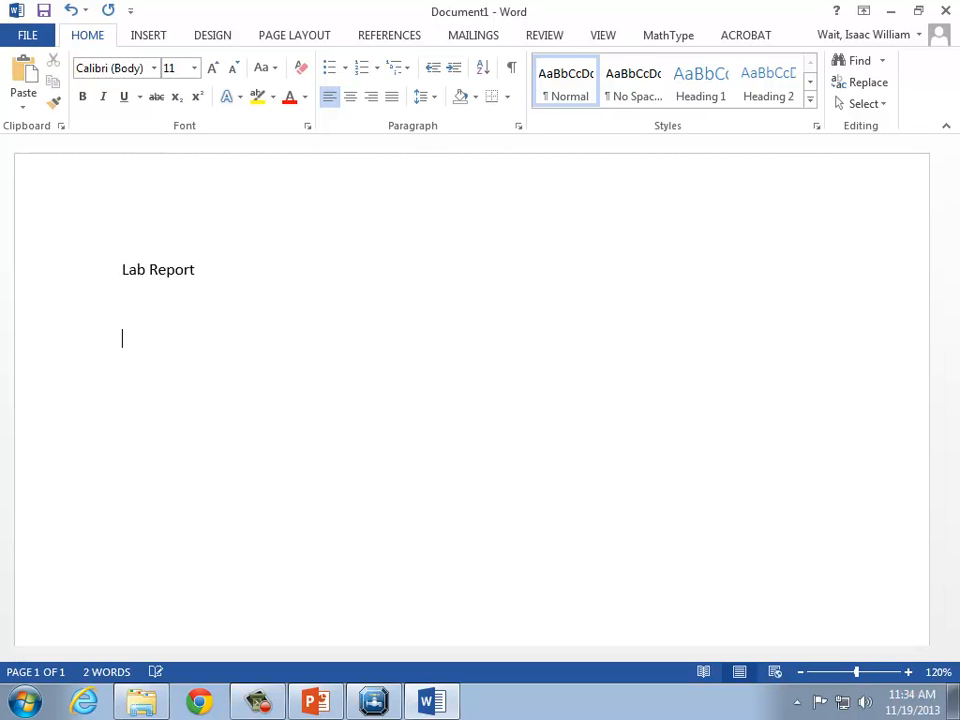
# Paste the copied WaterGEMS screenshot below the title.
pyautogui.click(22, 105)
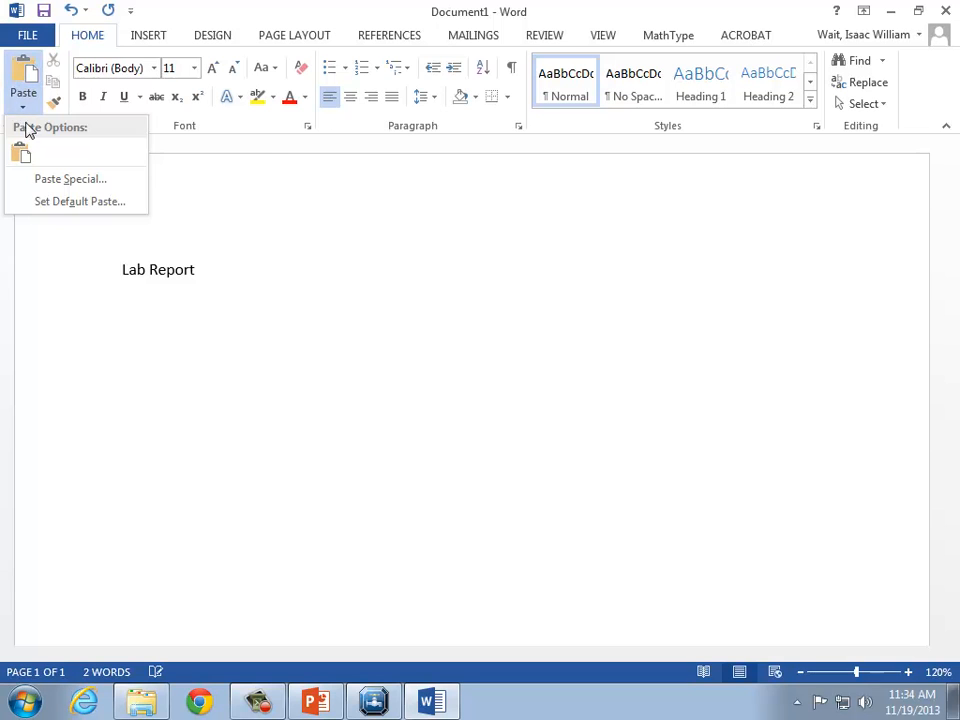
pyautogui.click(24, 158)
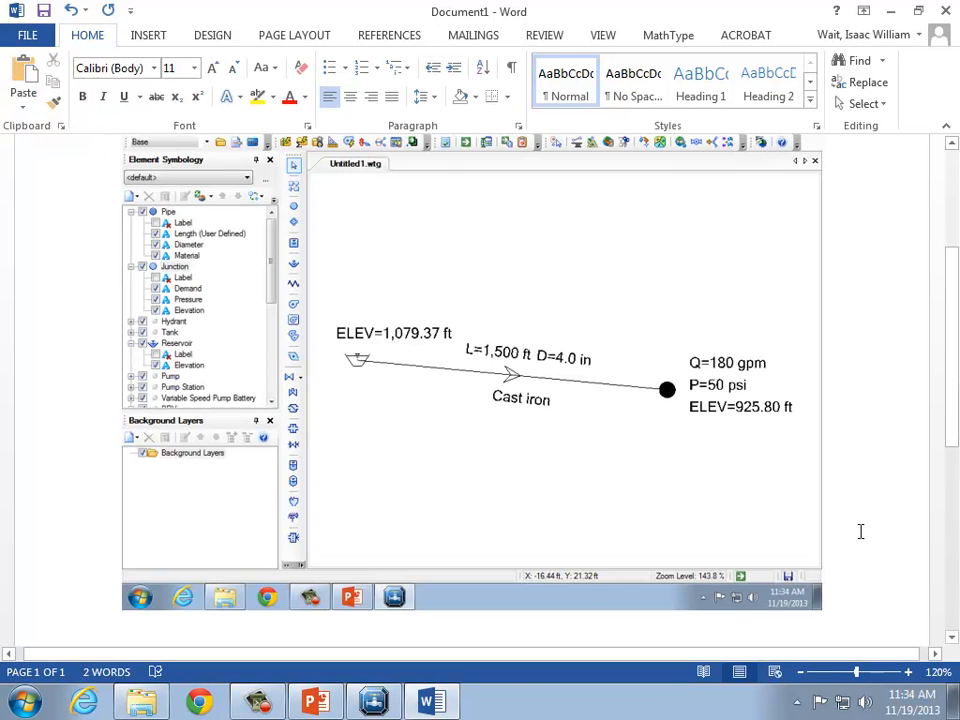
# Crop the pasted screenshot so only the network drawing with its annotations remains.
pyautogui.scroll(-2, 860, 531)
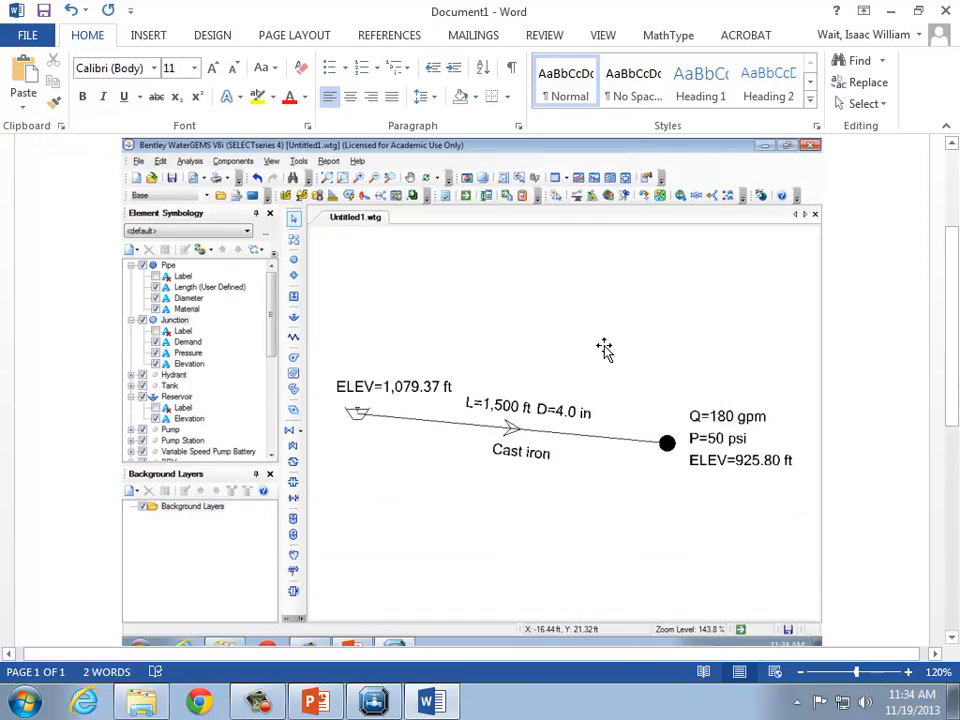
pyautogui.click(528, 308)
pyautogui.scroll(3, 615, 283)
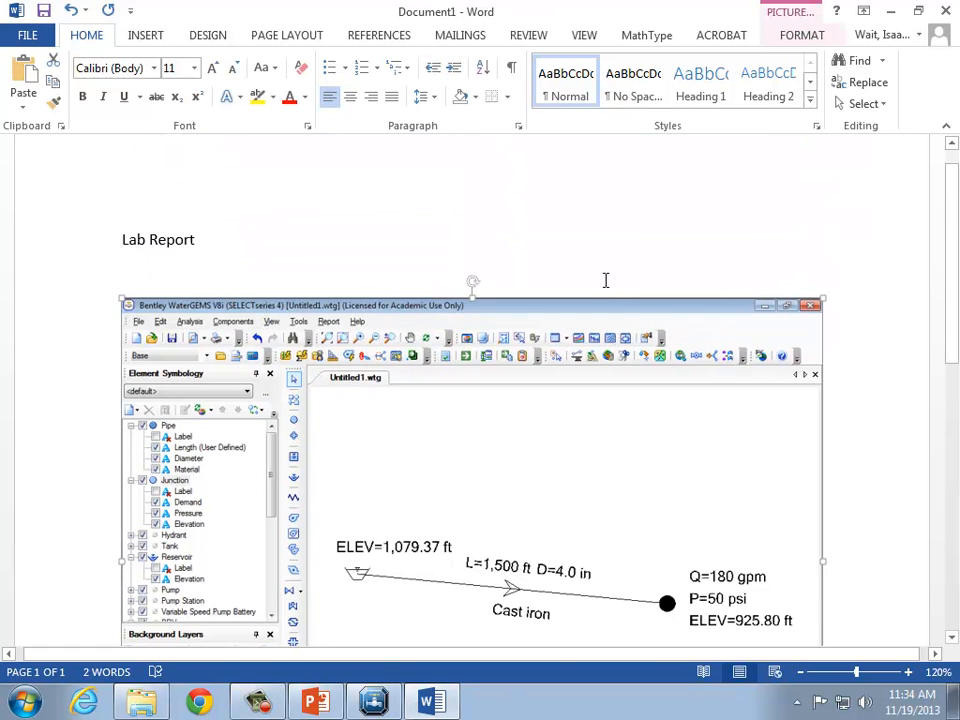
pyautogui.click(630, 230)
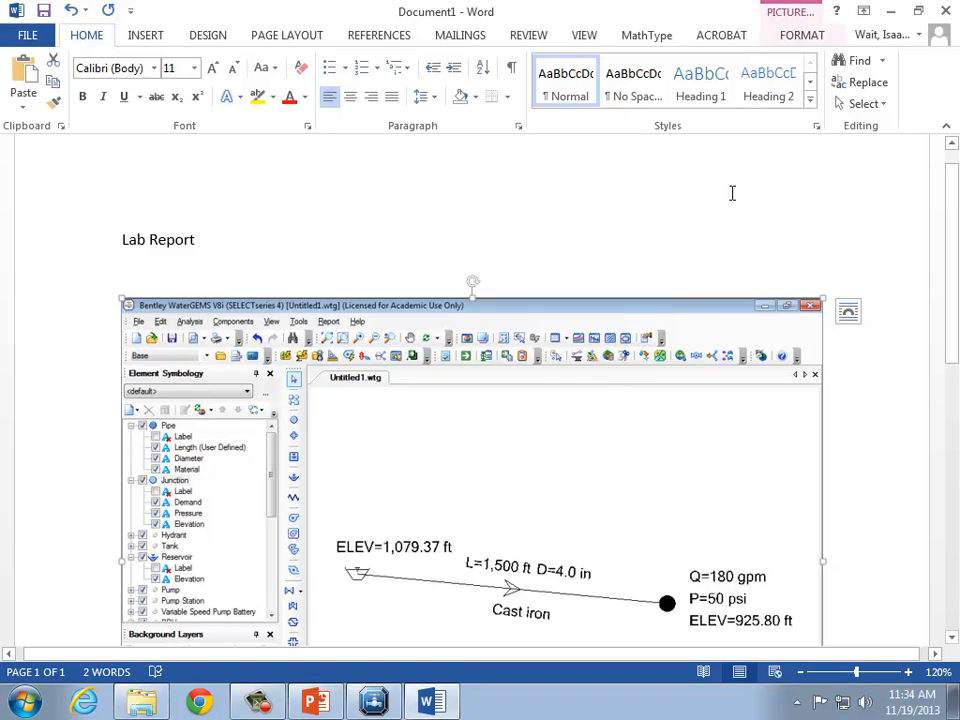
pyautogui.click(800, 40)
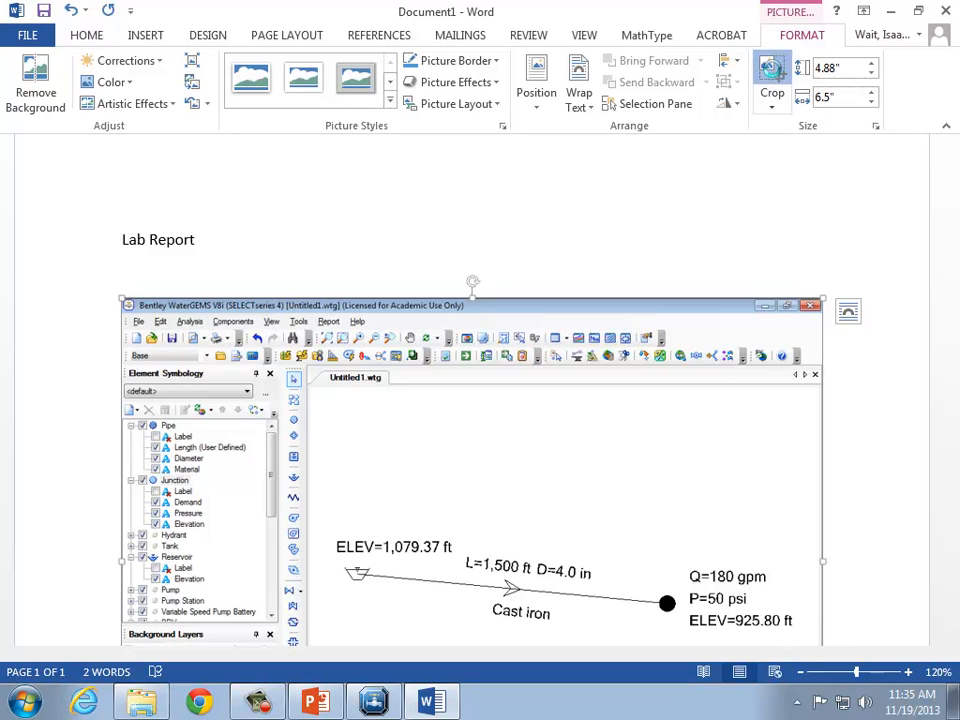
pyautogui.click(768, 82)
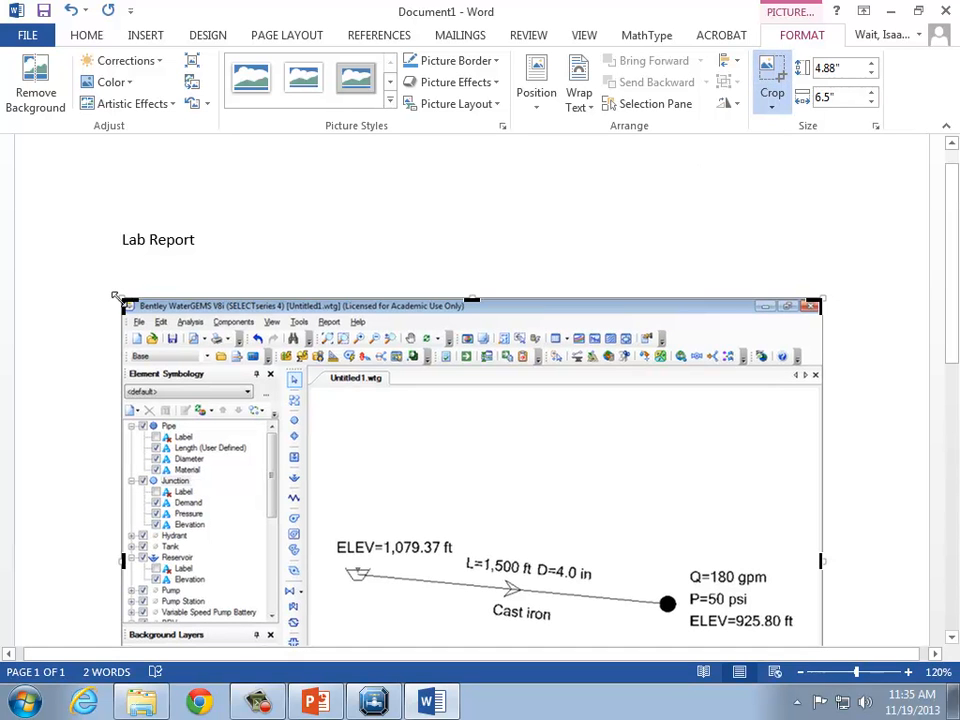
pyautogui.moveTo(115, 298); pyautogui.dragTo(317, 514)
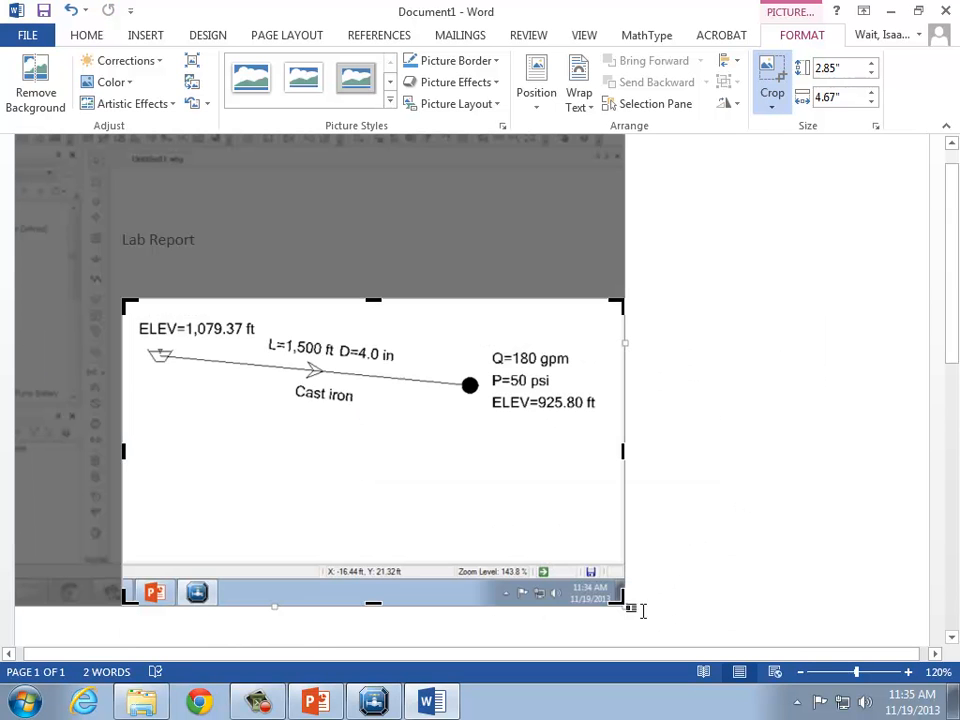
pyautogui.moveTo(621, 594); pyautogui.dragTo(610, 422)
pyautogui.click(735, 398)
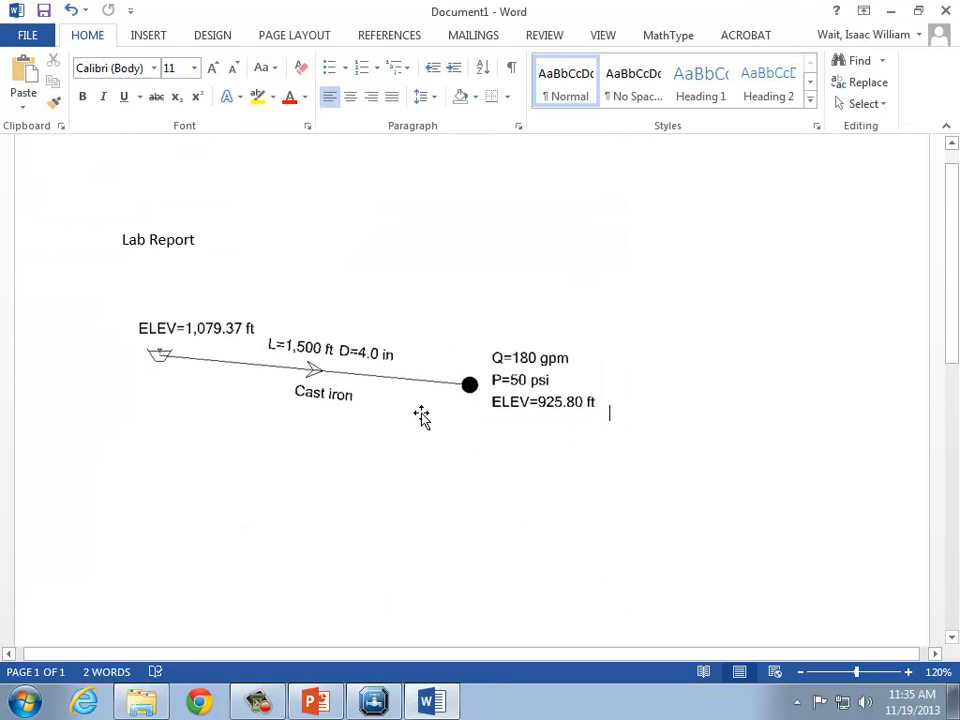
# Add the caption "This is the baseline condition – it shows the system at normal status." below the image.
pyautogui.click(422, 414)
pyautogui.click(696, 403)
pyautogui.press('Return')
pyautogui.write('This is the baseline condition')
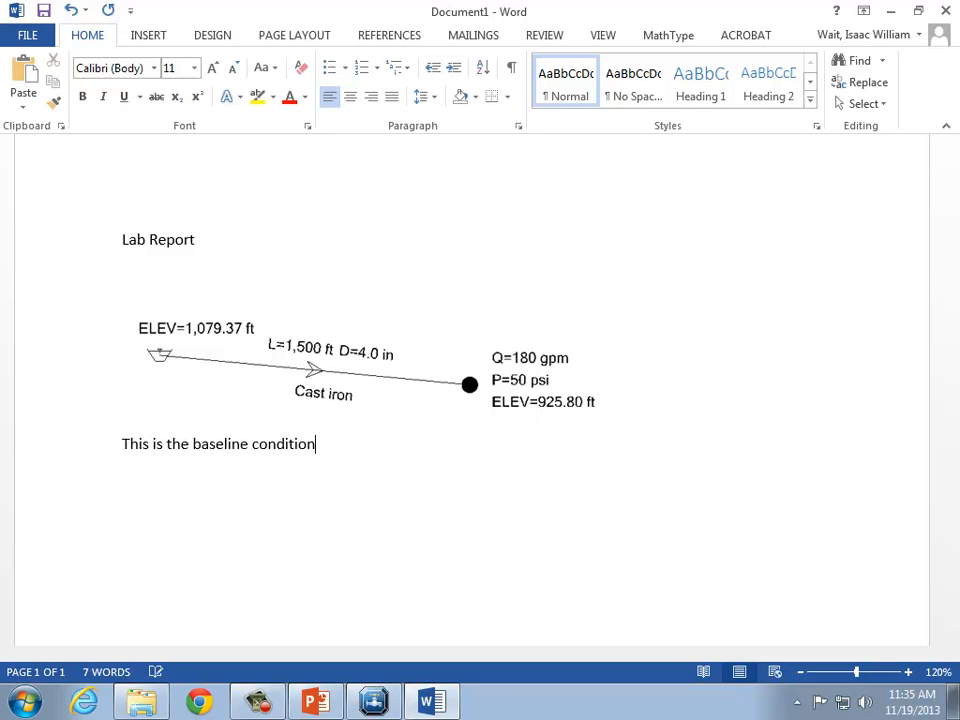
pyautogui.write(' – it shows the system at normal')
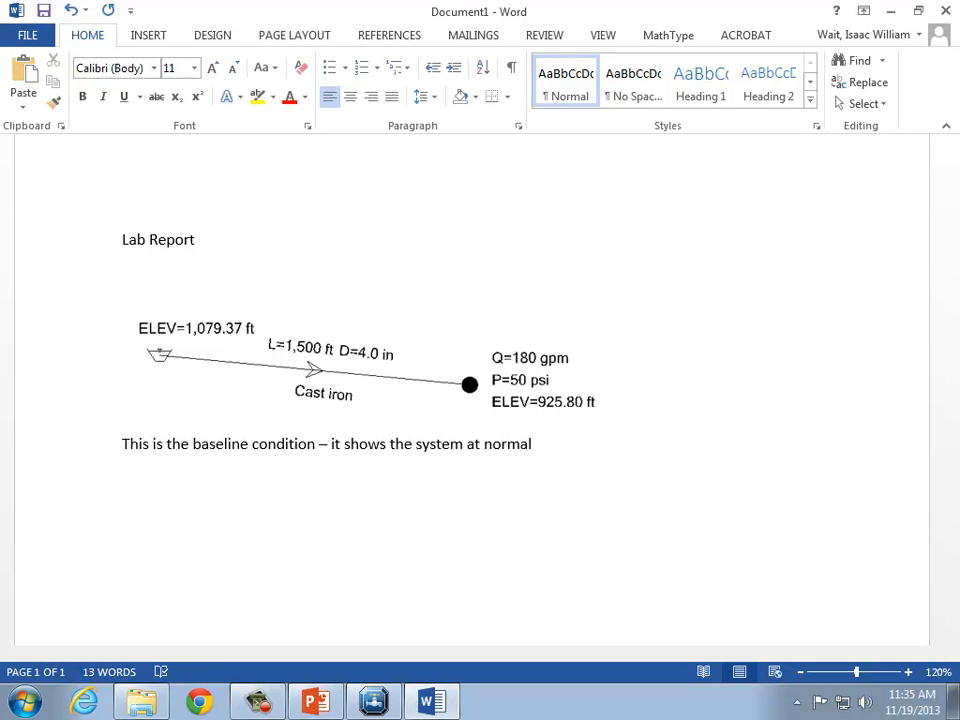
pyautogui.write(' status.')
# Switch back to WaterGEMS and open the Junction FlexTable.
pyautogui.click(373, 702)
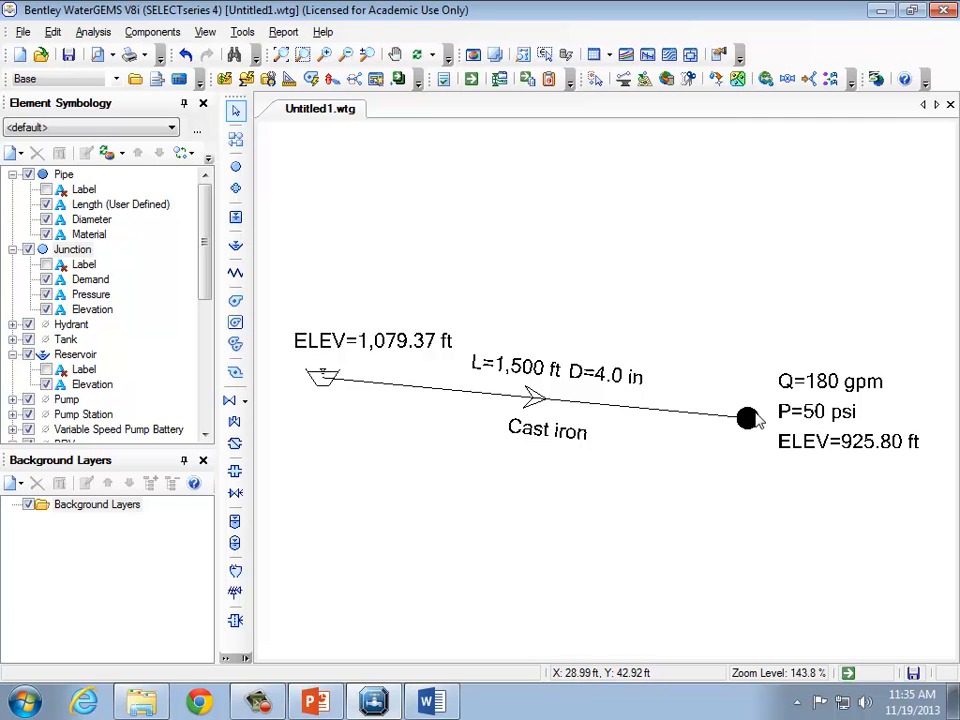
pyautogui.click(609, 55)
pyautogui.click(655, 150)
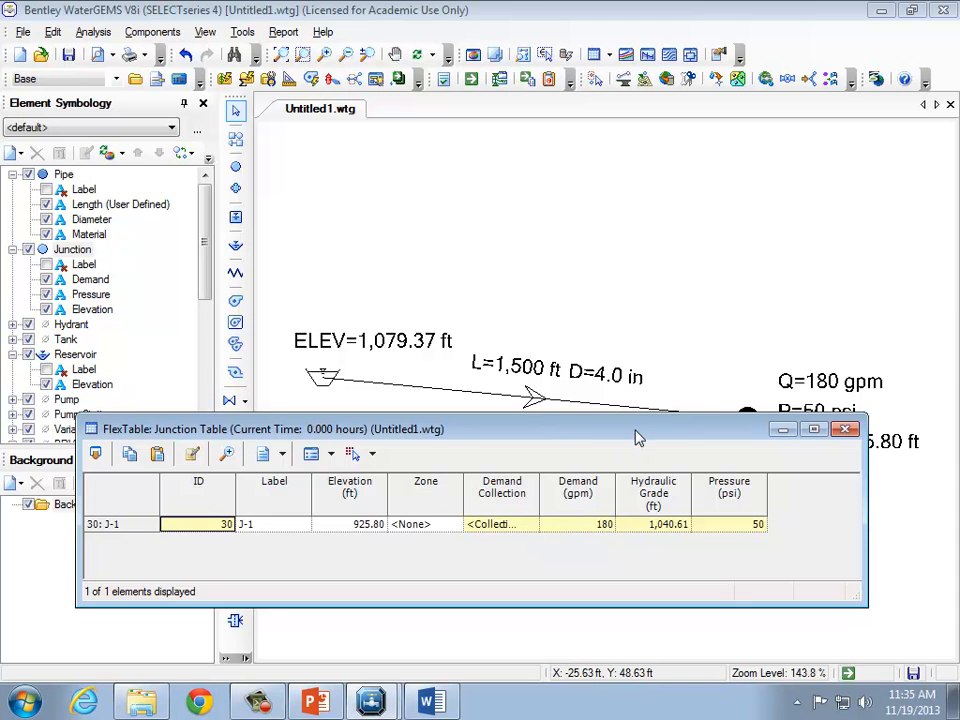
pyautogui.moveTo(636, 437); pyautogui.dragTo(658, 507)
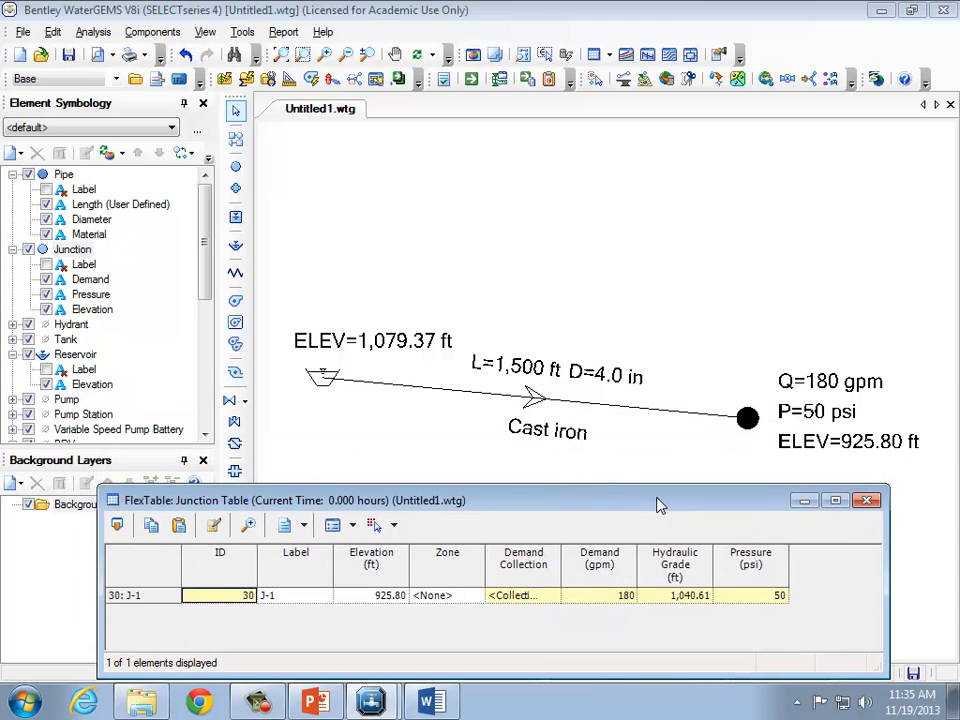
# Set the junction's base demand to 250 gpm in its demand collection and recompute the model.
pyautogui.click(548, 597)
pyautogui.click(551, 596)
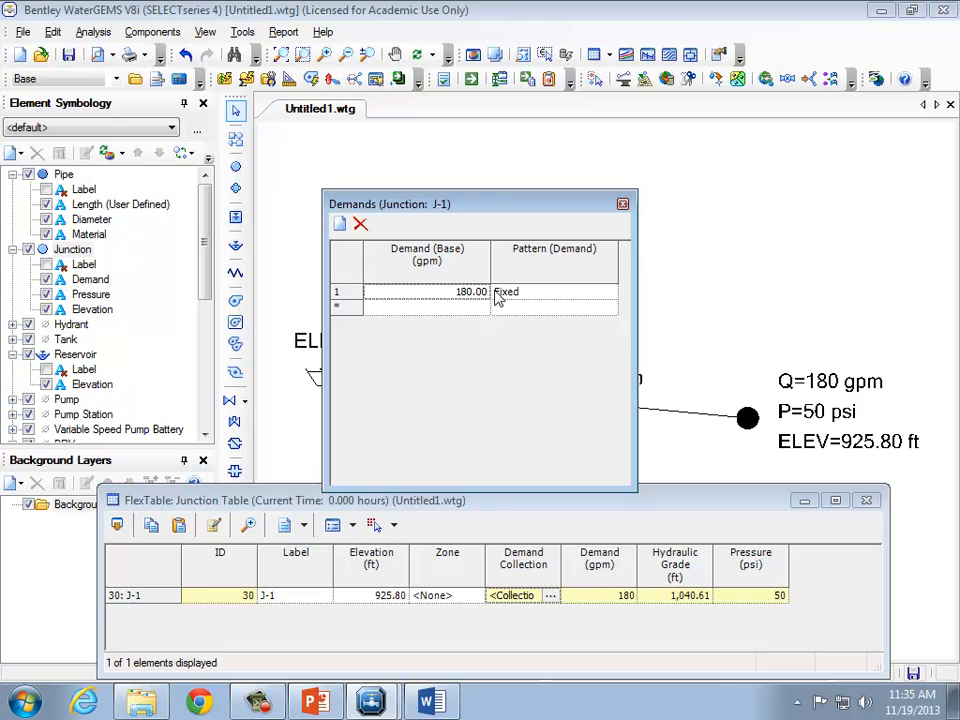
pyautogui.click(457, 292)
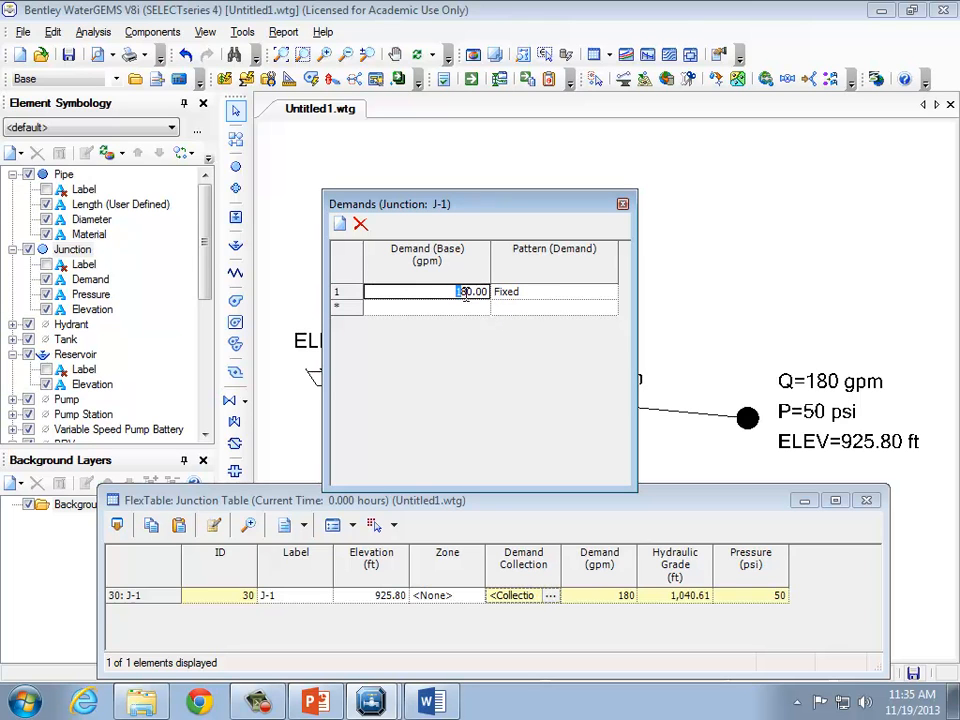
pyautogui.write('25.80')
pyautogui.click(622, 204)
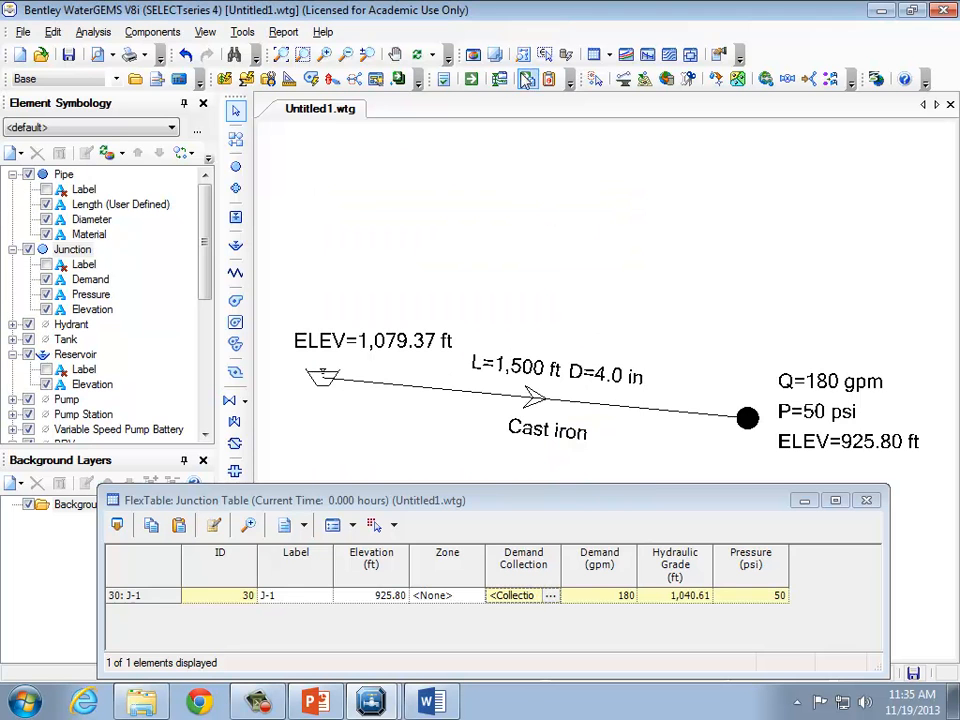
pyautogui.click(471, 80)
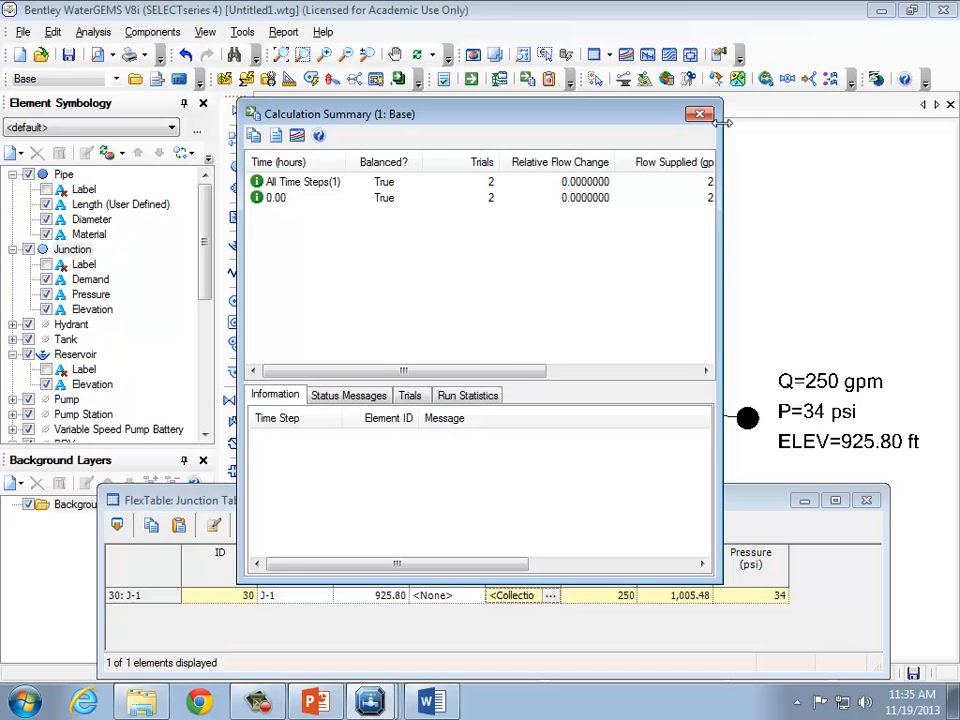
pyautogui.click(707, 113)
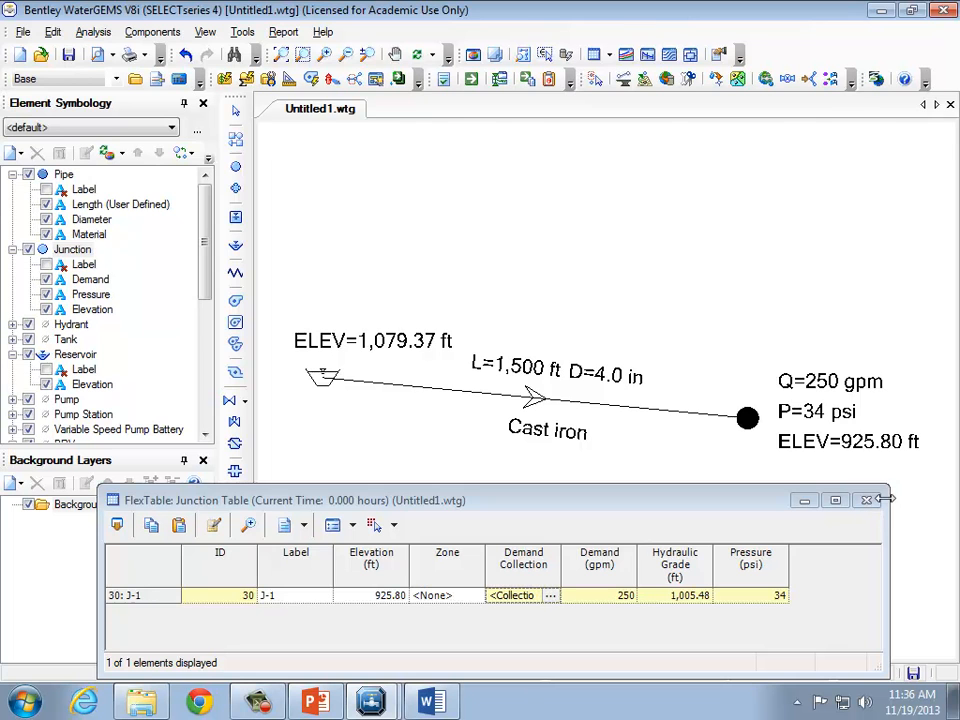
# Switch to Word and paste a new screenshot of the recomputed network on a new line.
pyautogui.click(428, 705)
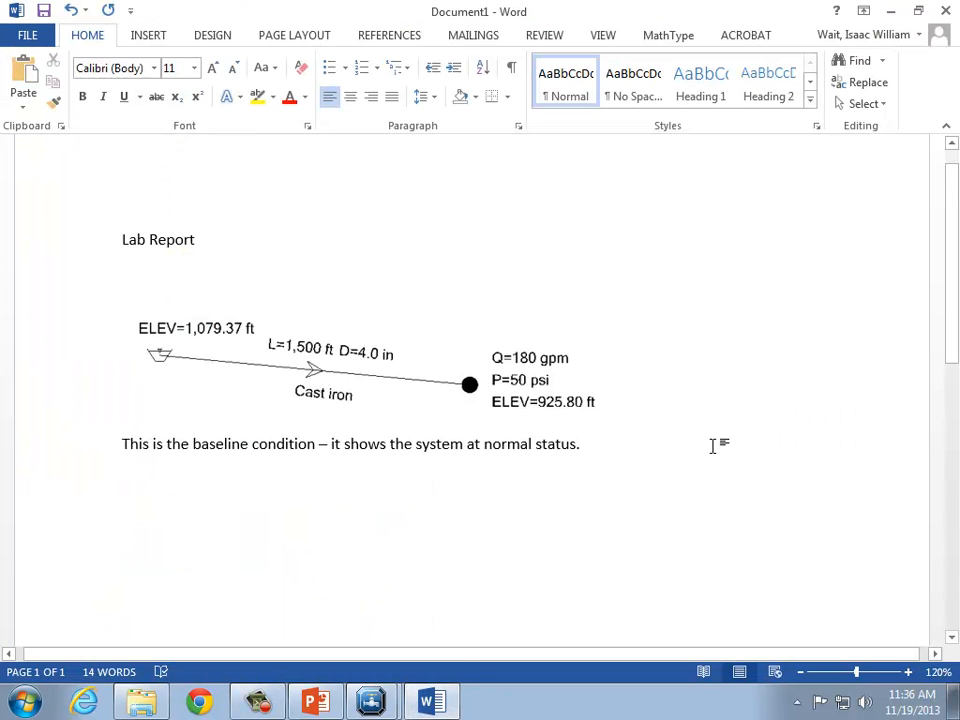
pyautogui.press('Return')
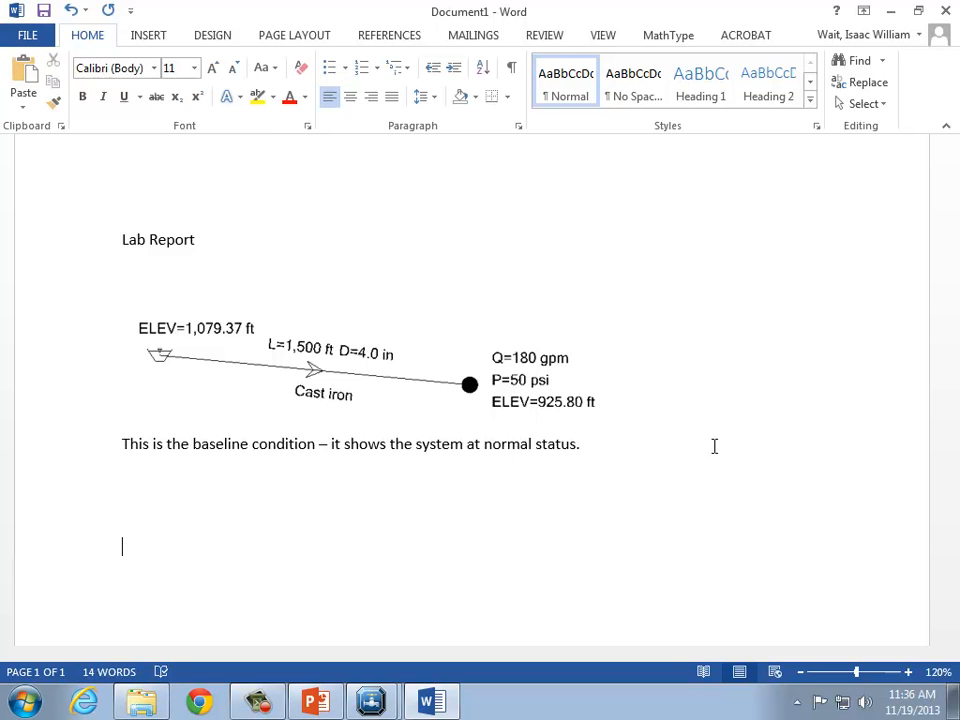
pyautogui.hotkey('ctrl', 'v')
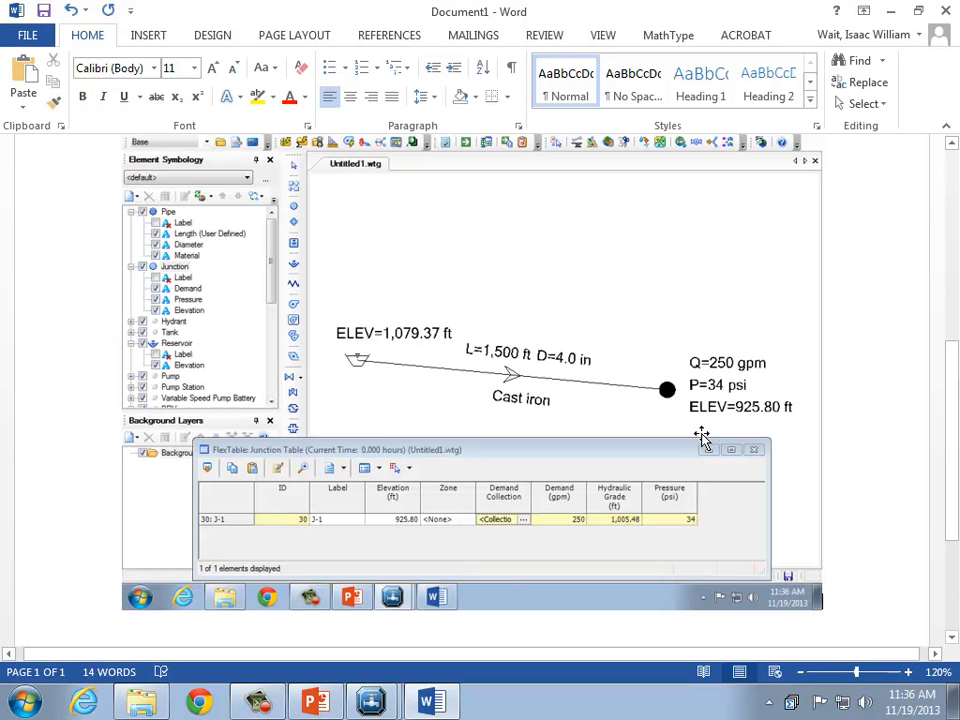
# Crop the second screenshot to show only the network drawing and its result annotations.
pyautogui.scroll(4, 701, 437)
pyautogui.scroll(-2, 512, 334)
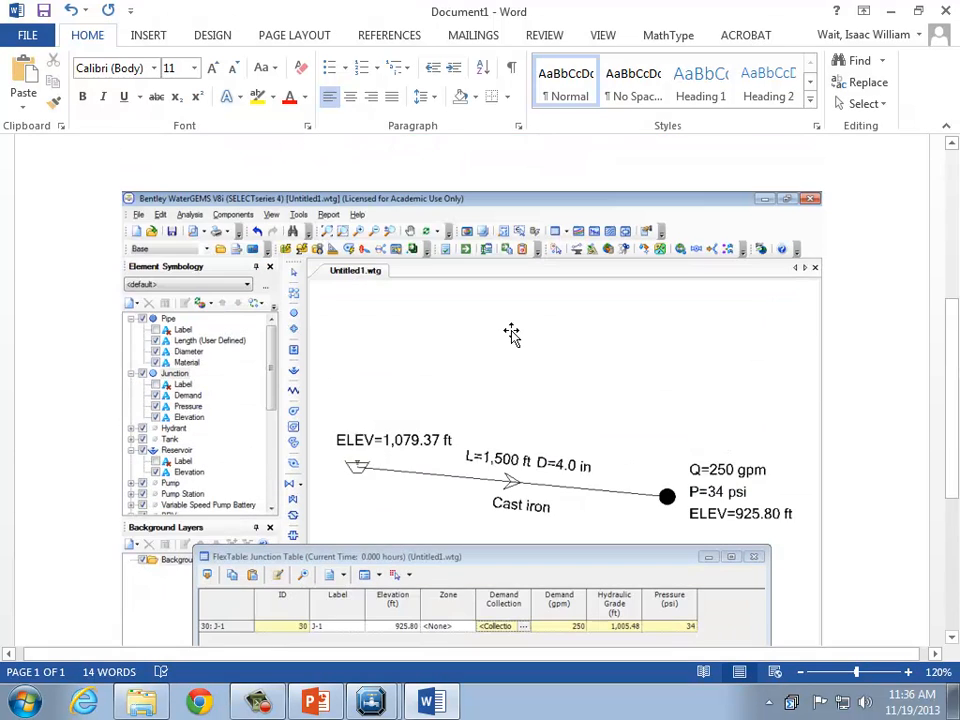
pyautogui.click(511, 335)
pyautogui.click(802, 35)
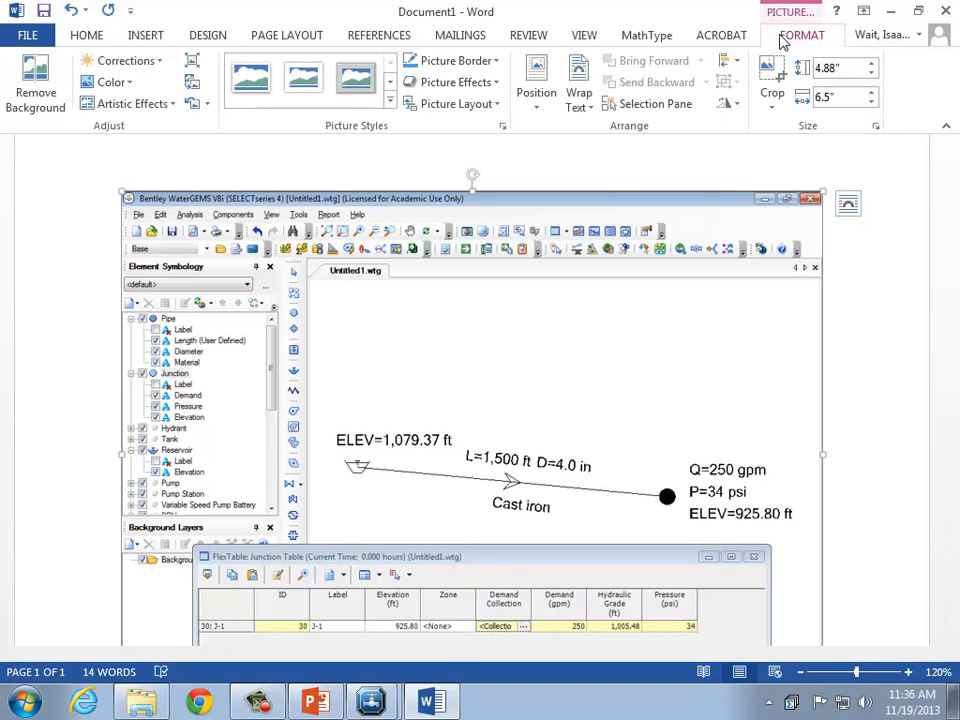
pyautogui.click(772, 80)
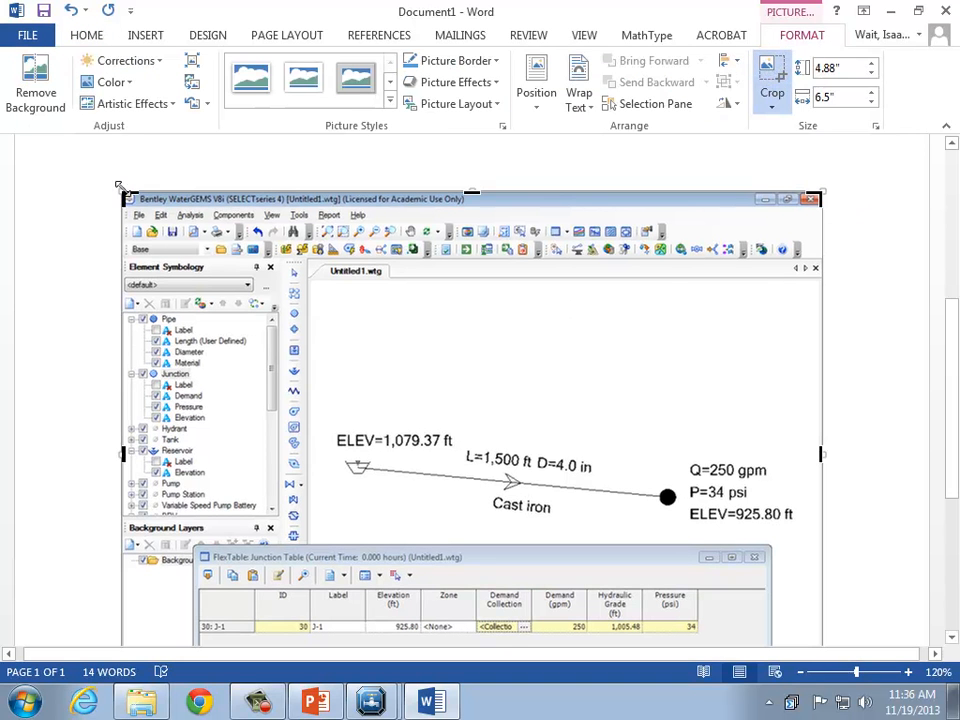
pyautogui.moveTo(118, 186); pyautogui.dragTo(331, 418)
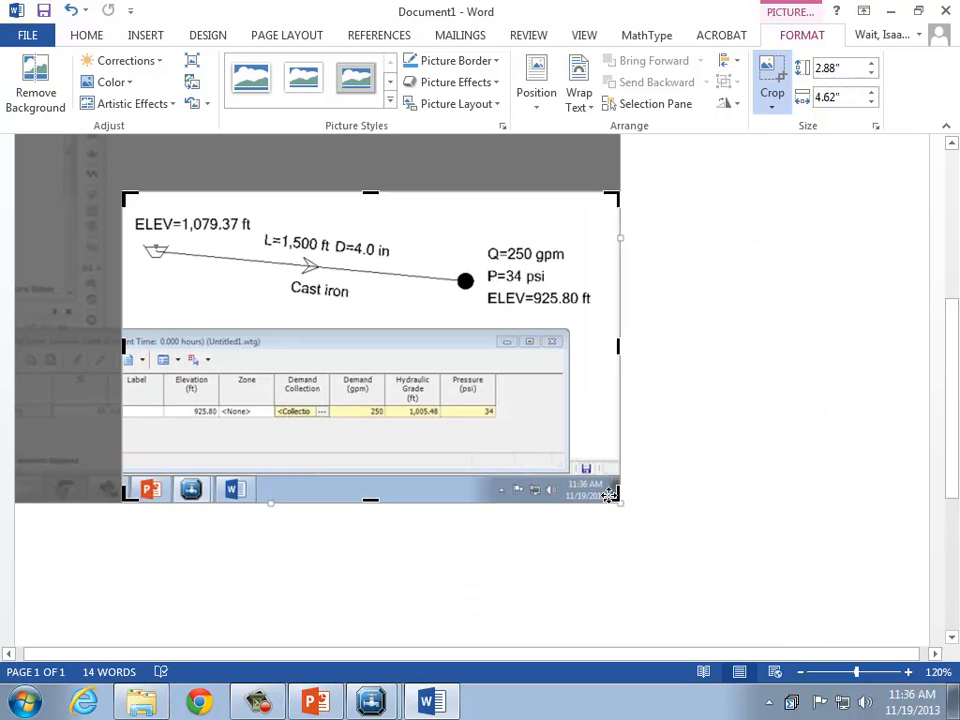
pyautogui.moveTo(615, 492); pyautogui.dragTo(602, 318)
pyautogui.click(712, 372)
# Add the heading "Solution at Q = 250 gpm" above the second image.
pyautogui.scroll(2, 705, 388)
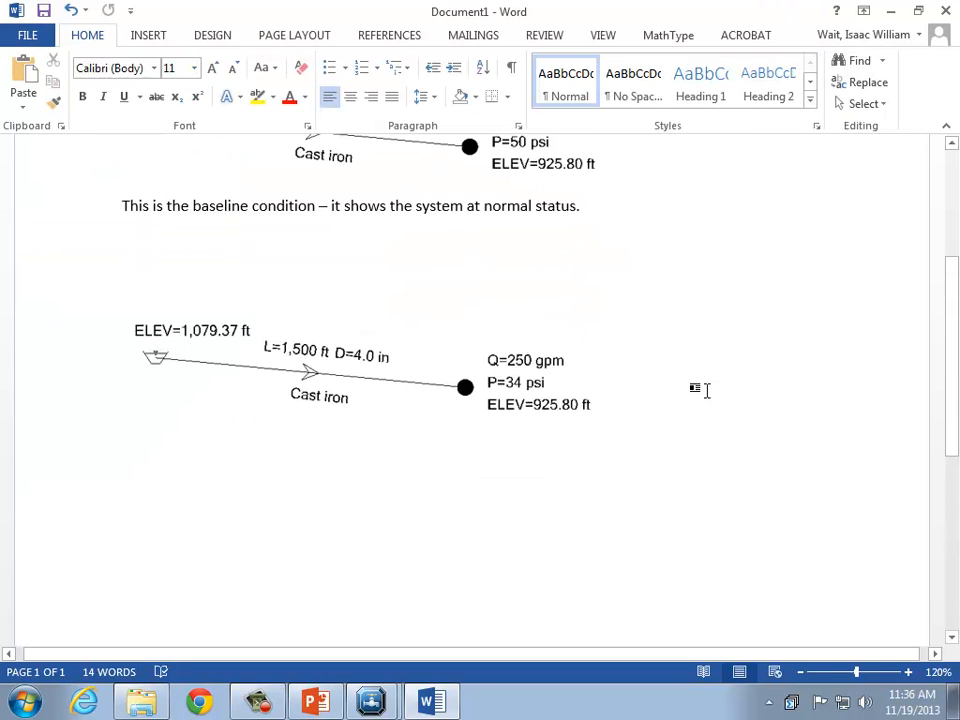
pyautogui.click(182, 293)
pyautogui.write('Solutio')
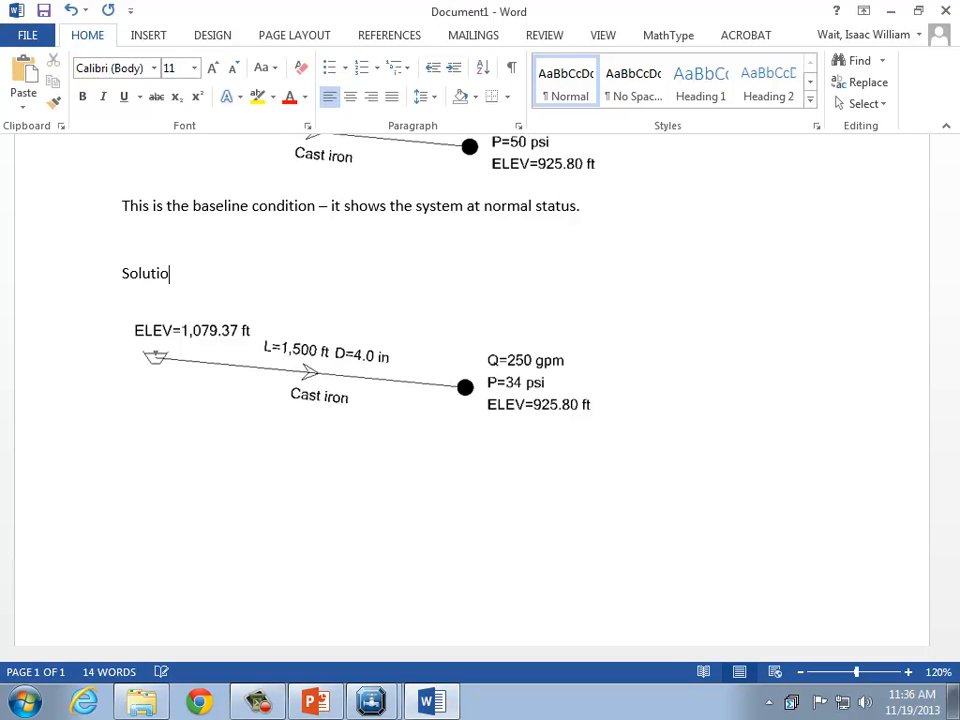
pyautogui.write('n at Q = 250 gpm')
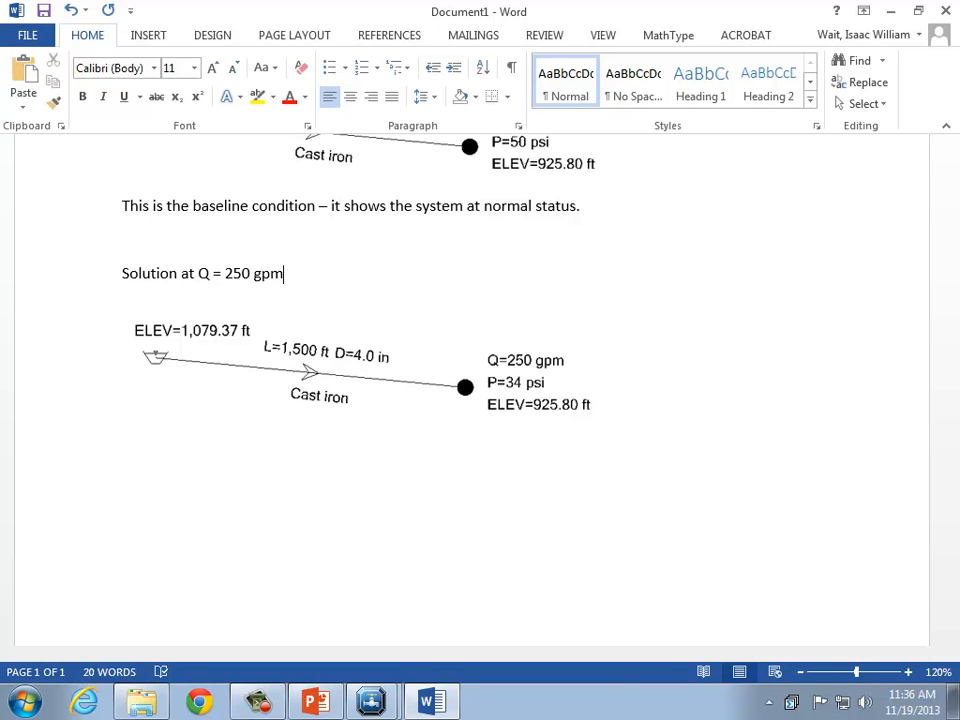
pyautogui.moveTo(371, 702)
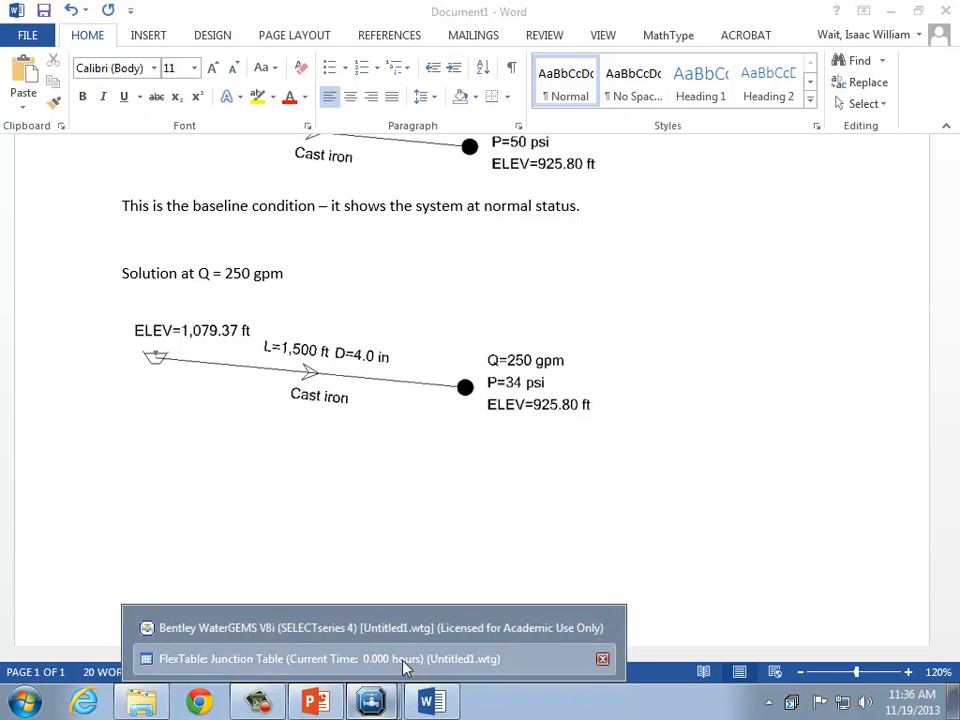
pyautogui.click(404, 660)
pyautogui.click(806, 480)
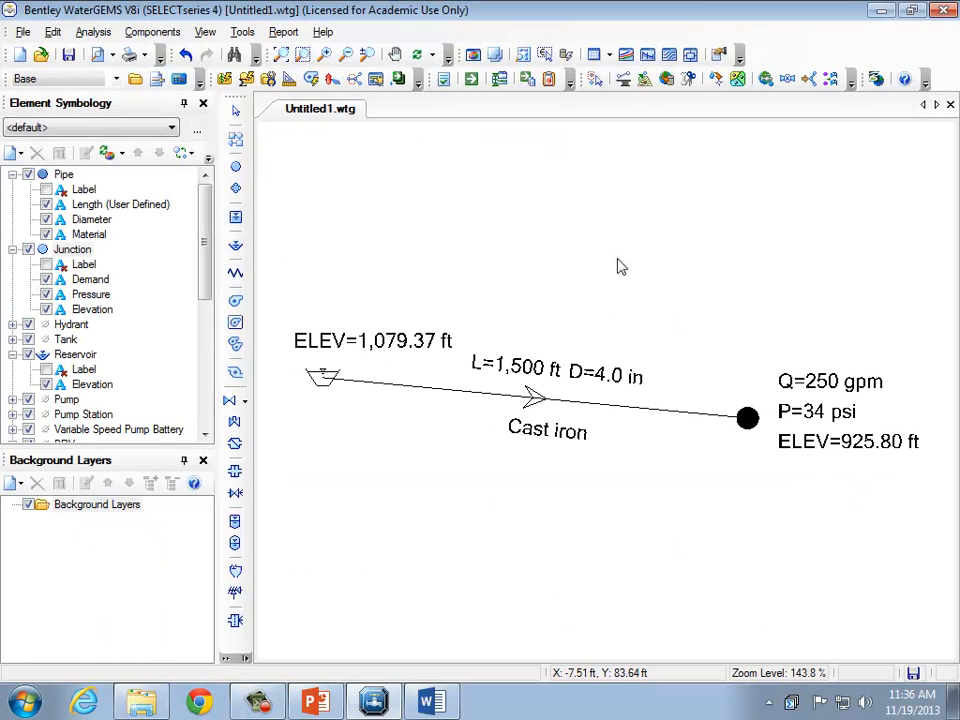
pyautogui.click(236, 112)
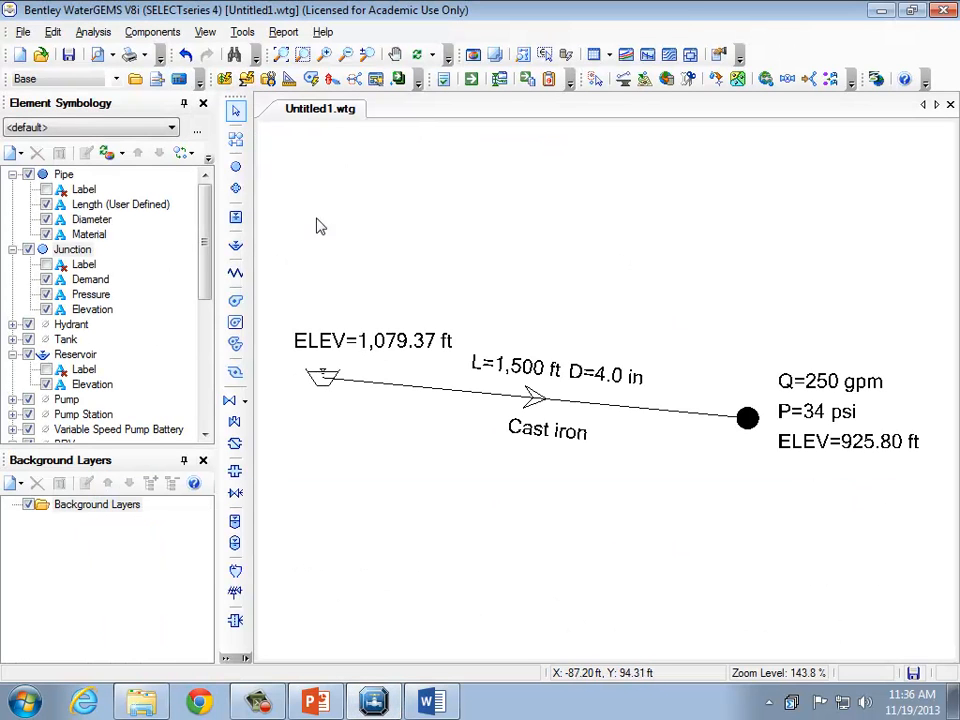
pyautogui.moveTo(279, 264); pyautogui.dragTo(936, 515)
pyautogui.click(52, 31)
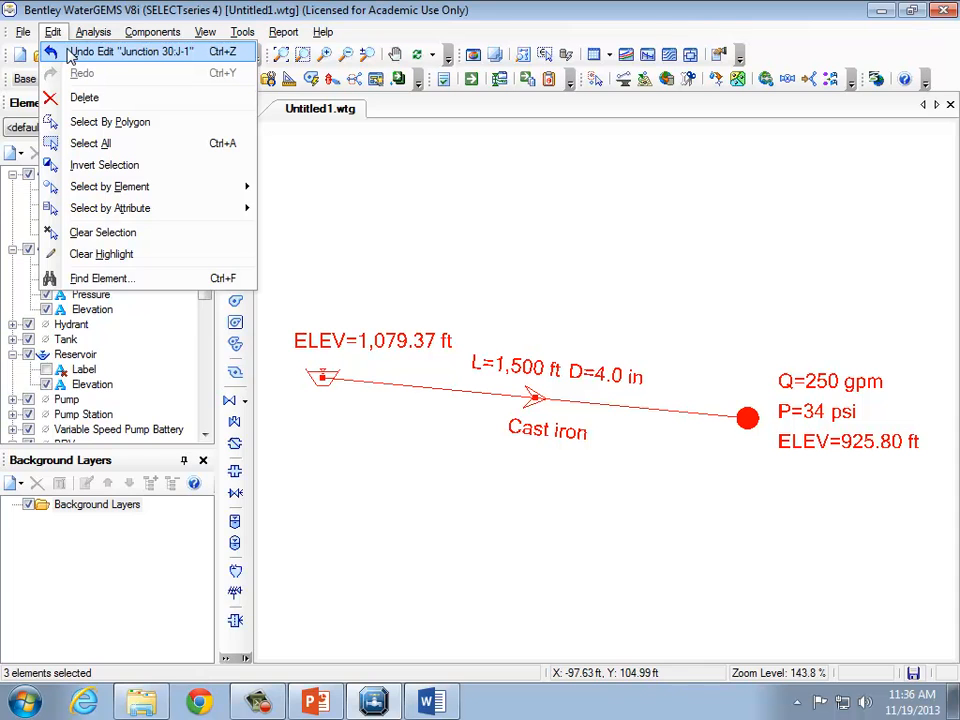
pyautogui.moveTo(26, 36)
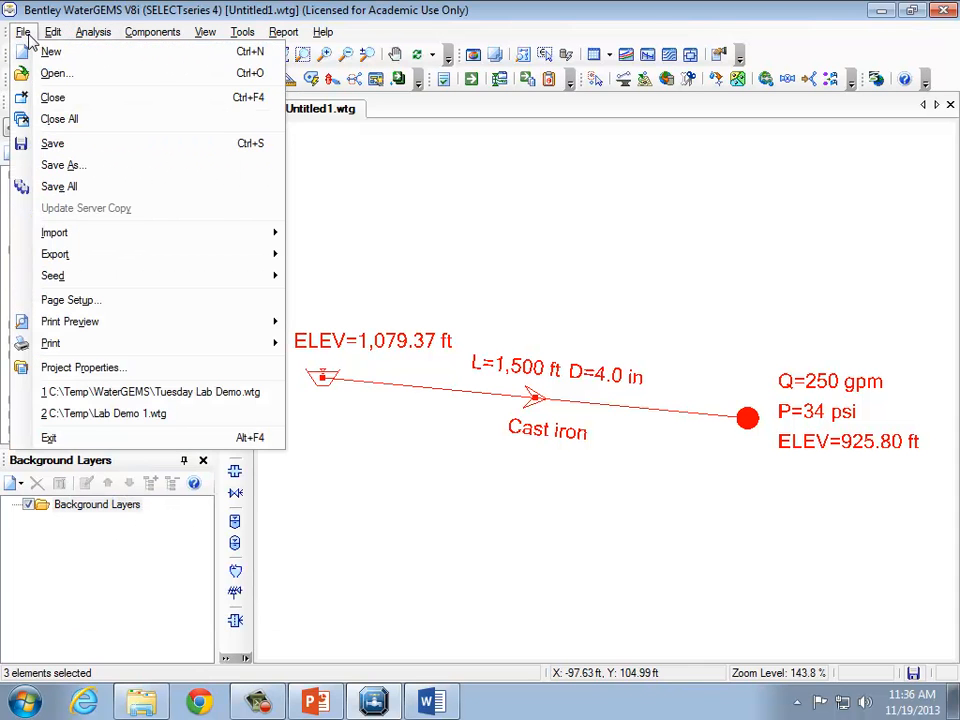
pyautogui.click(176, 12)
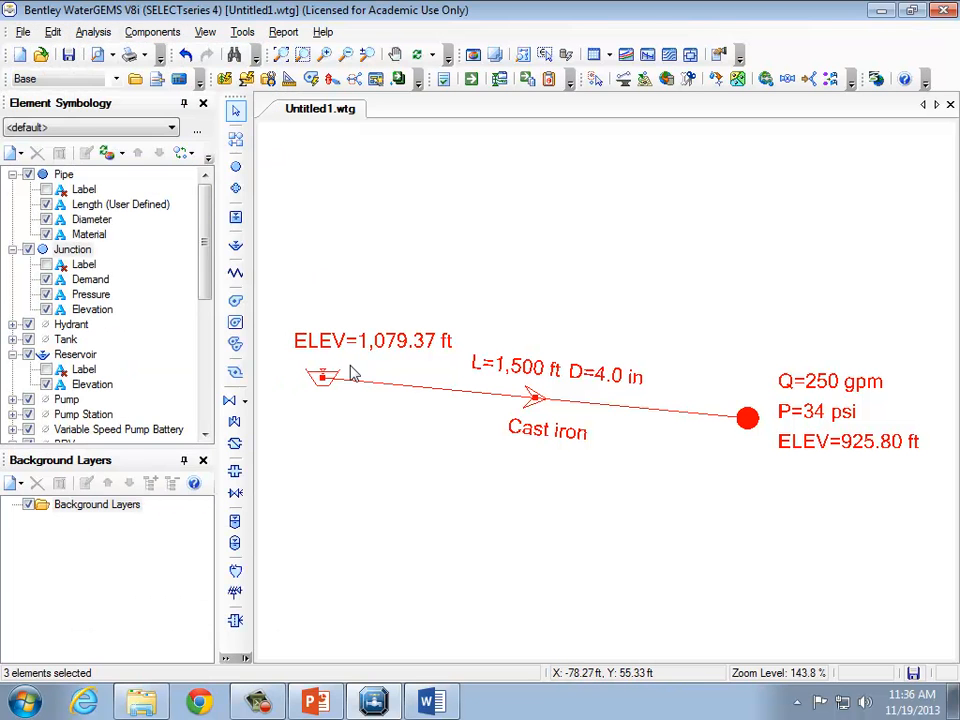
pyautogui.click(350, 526)
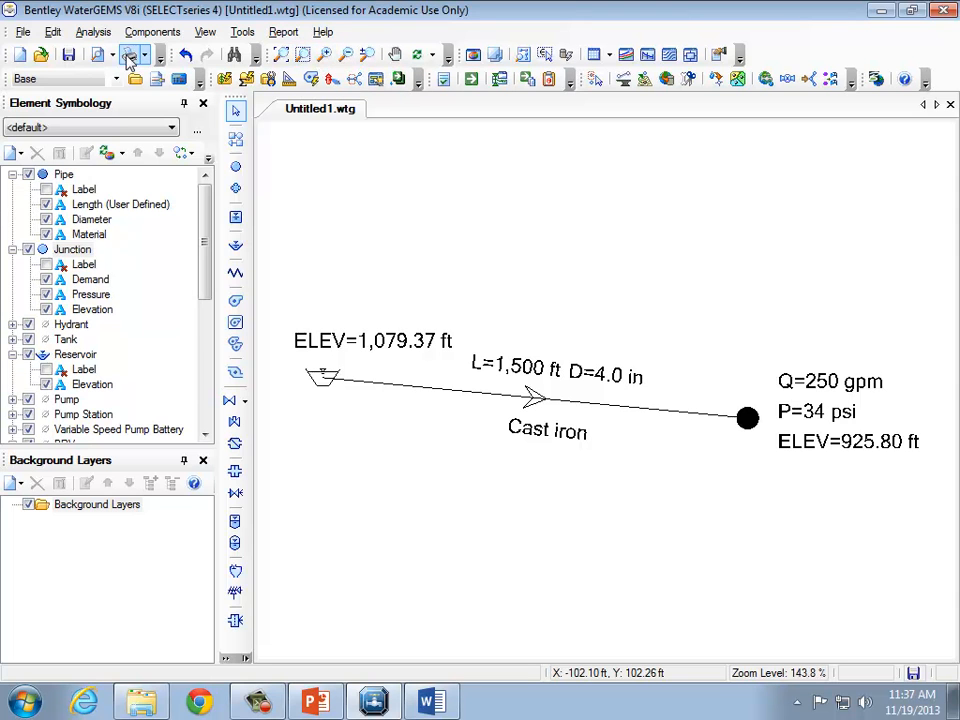
pyautogui.click(55, 33)
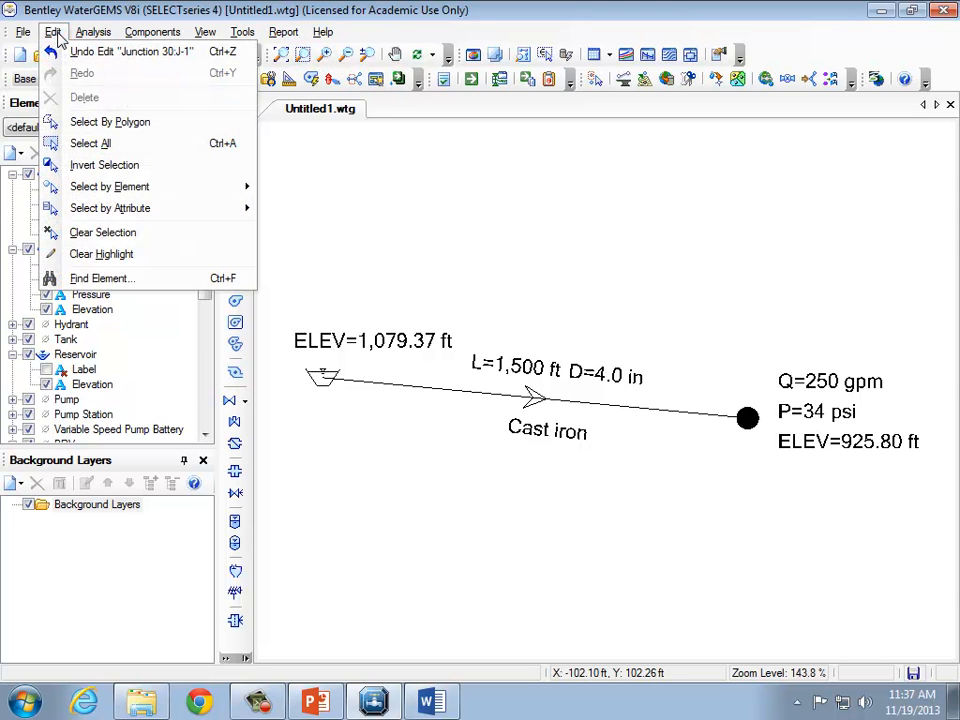
pyautogui.click(98, 143)
pyautogui.click(53, 33)
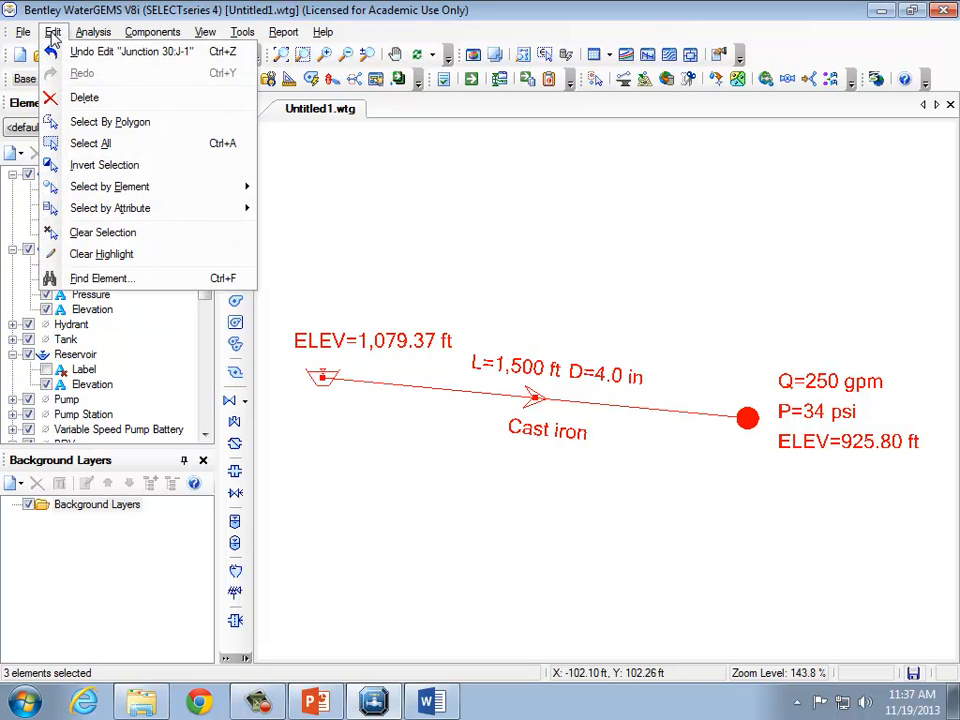
pyautogui.moveTo(90, 34)
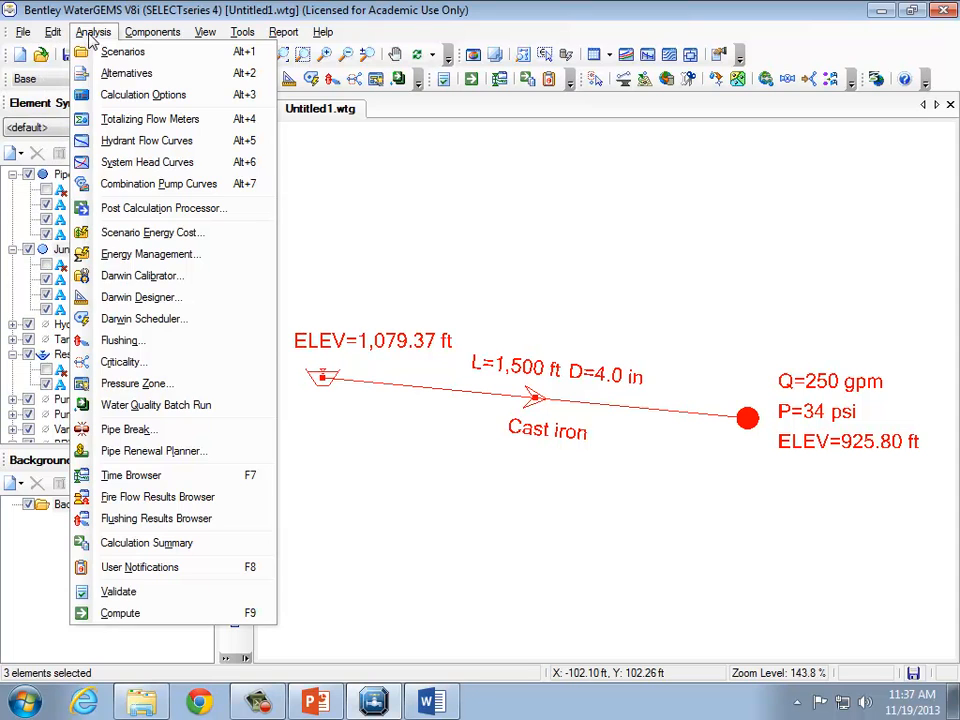
pyautogui.click(499, 152)
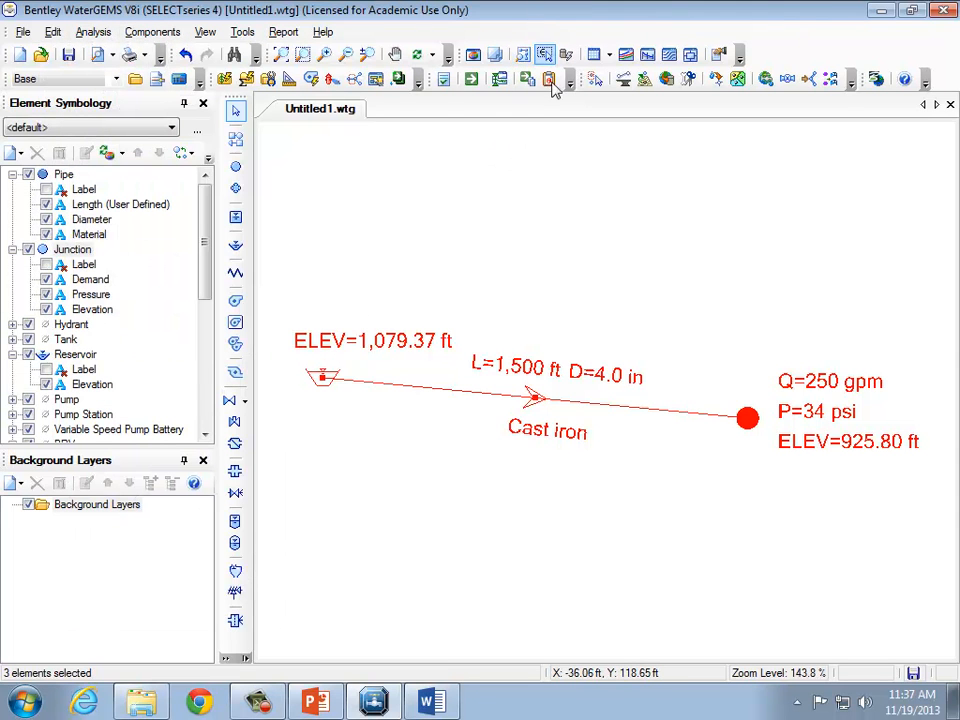
pyautogui.click(624, 305)
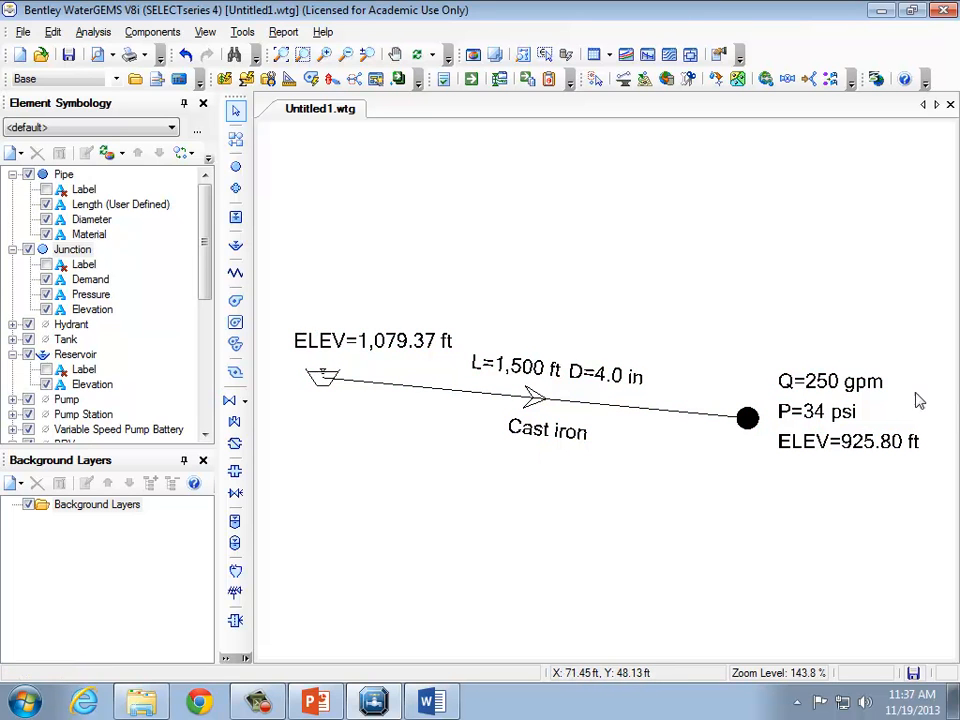
pyautogui.click(438, 711)
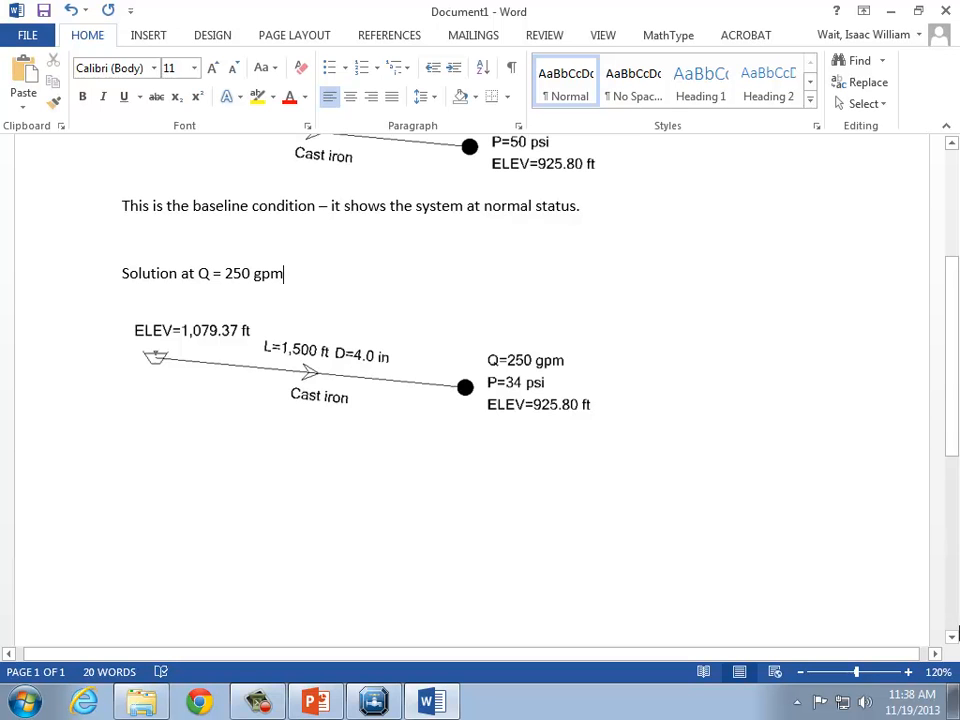
pyautogui.rightClick(953, 634)
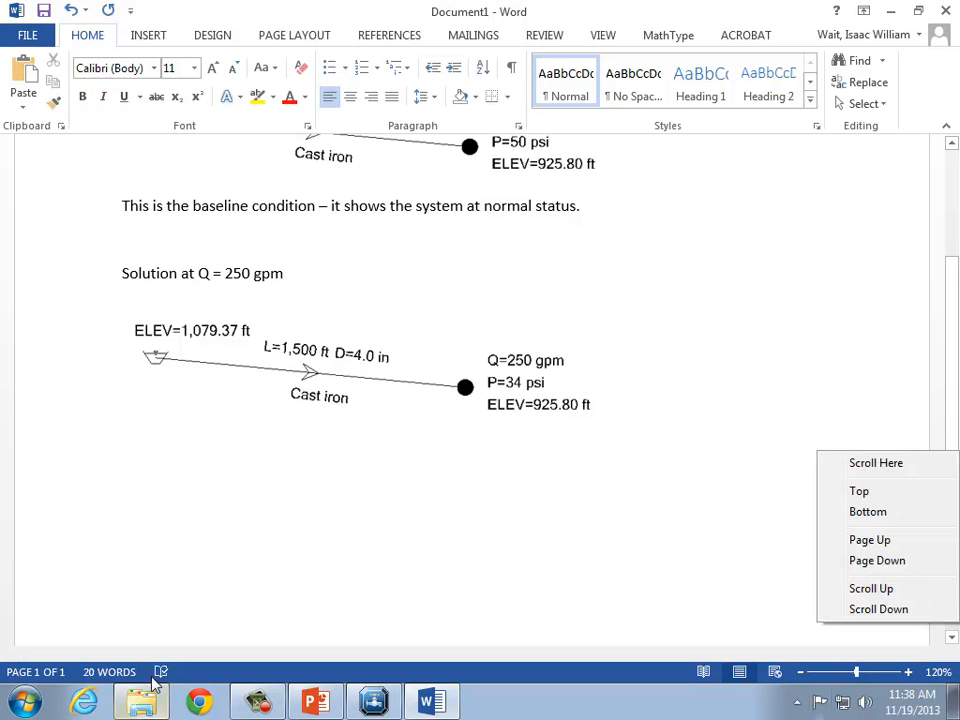
pyautogui.click(360, 706)
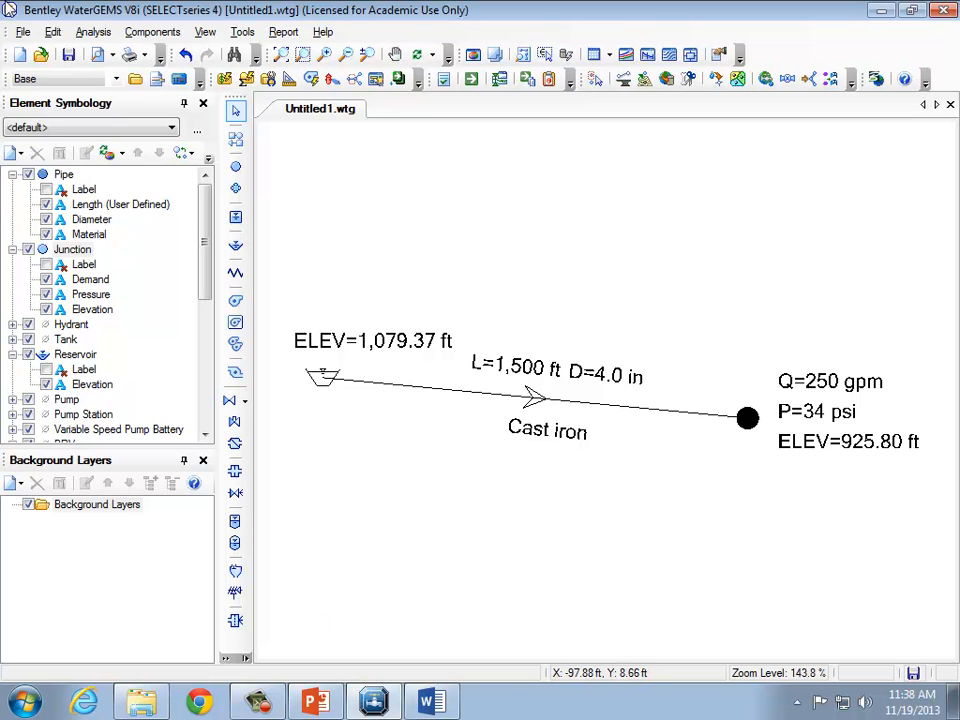
# Draw a second reservoir connected by a pipe to a new junction above the existing network using the layout tool.
pyautogui.click(237, 247)
pyautogui.rightClick(346, 178)
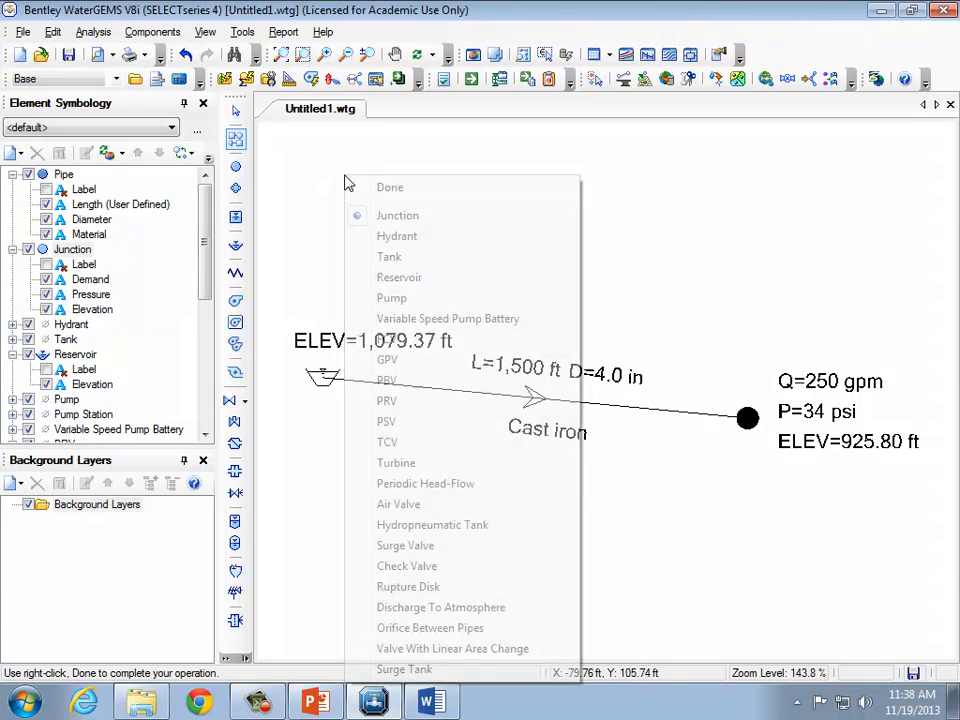
pyautogui.click(414, 283)
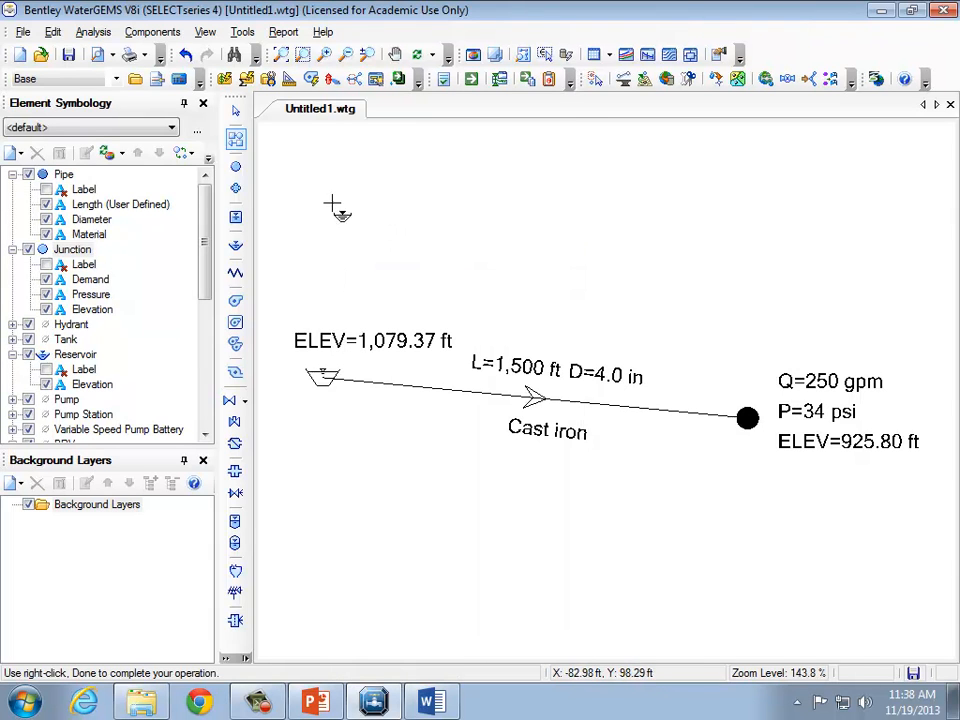
pyautogui.click(312, 178)
pyautogui.rightClick(570, 220)
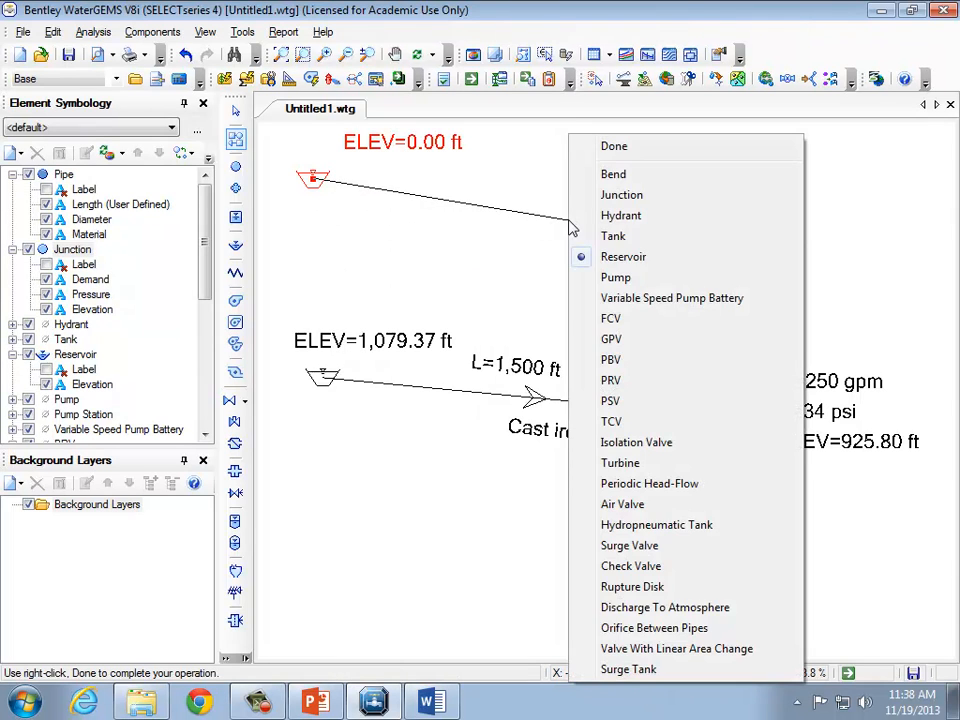
pyautogui.click(634, 195)
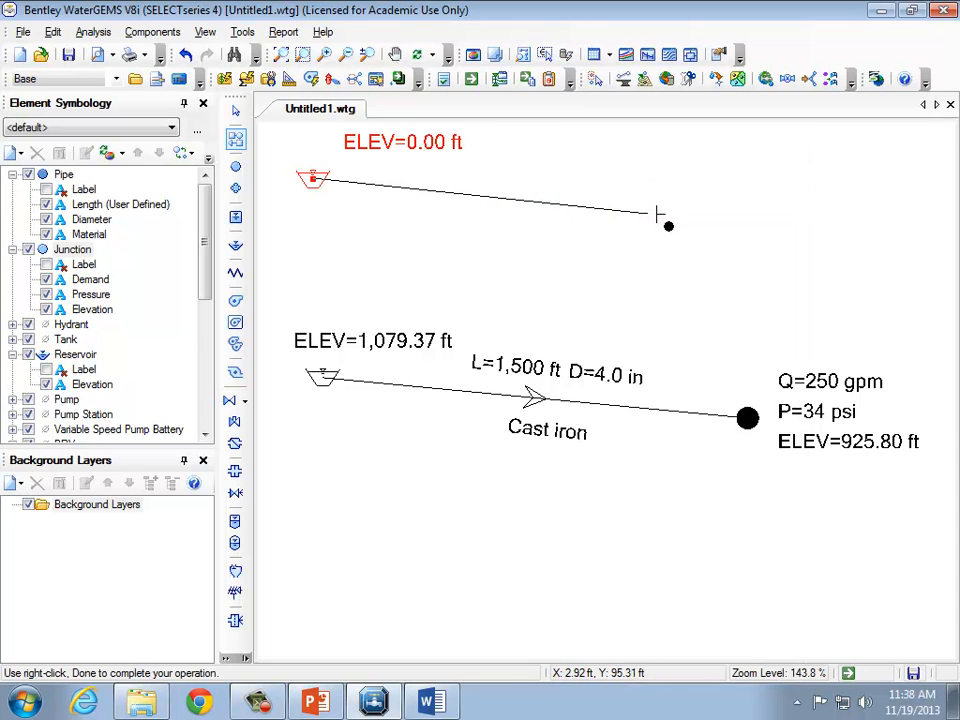
pyautogui.click(673, 214)
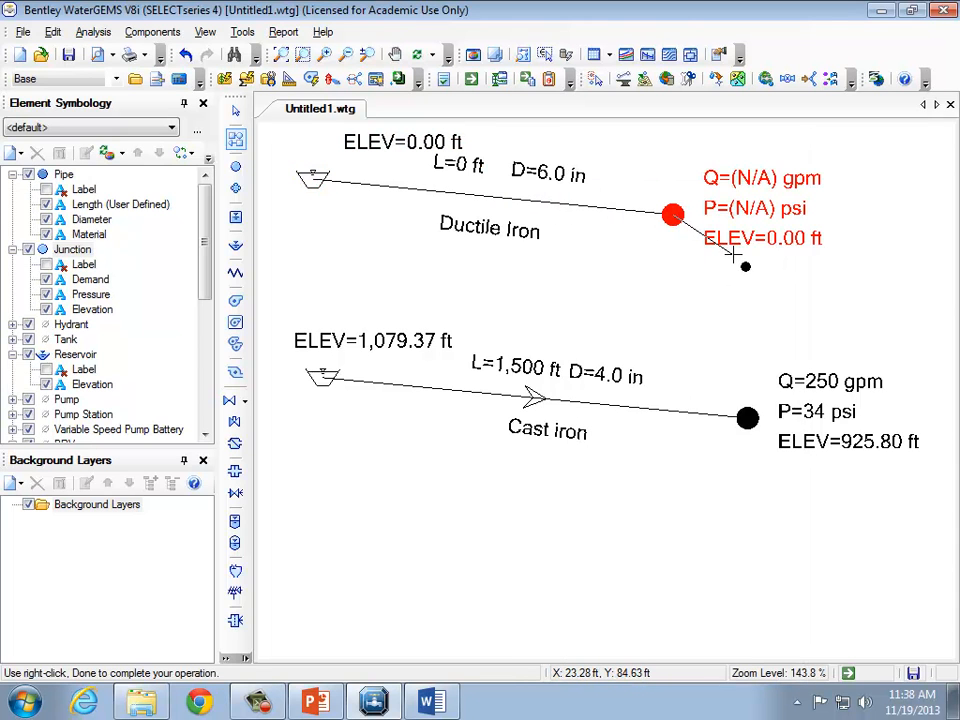
pyautogui.press('Escape')
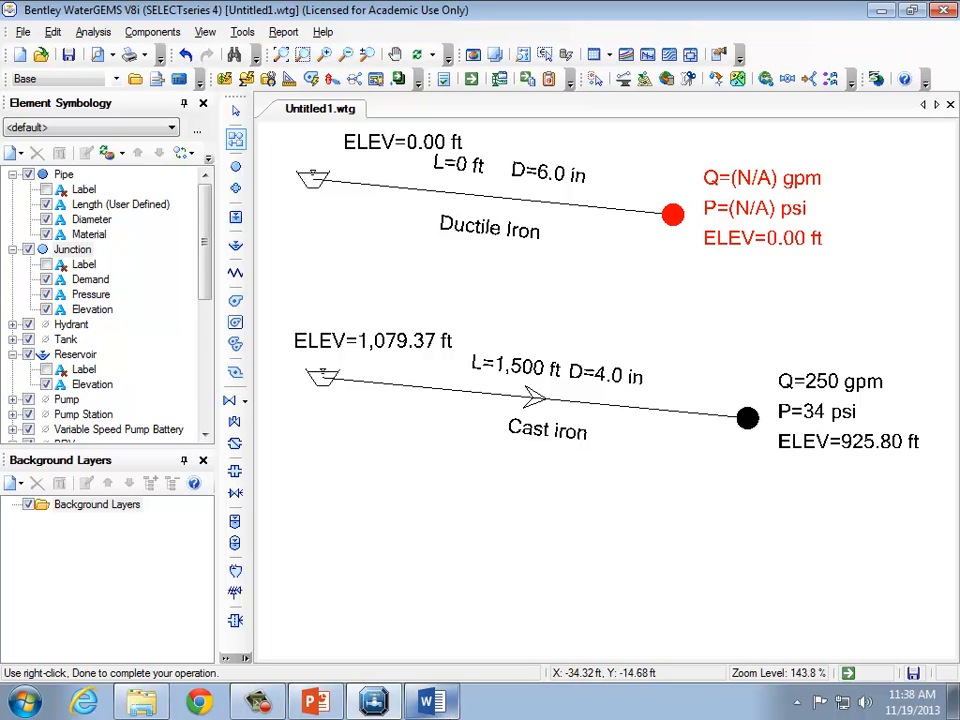
# Draw a third reservoir connected by a pipe to a new junction below the existing network.
pyautogui.rightClick(358, 561)
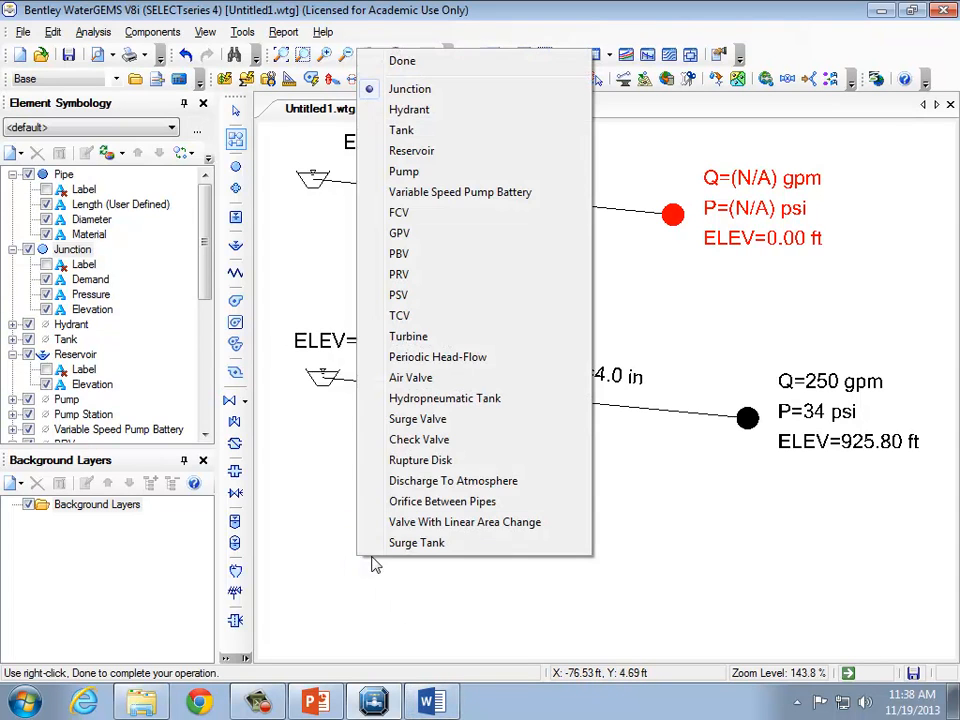
pyautogui.click(432, 152)
pyautogui.click(306, 553)
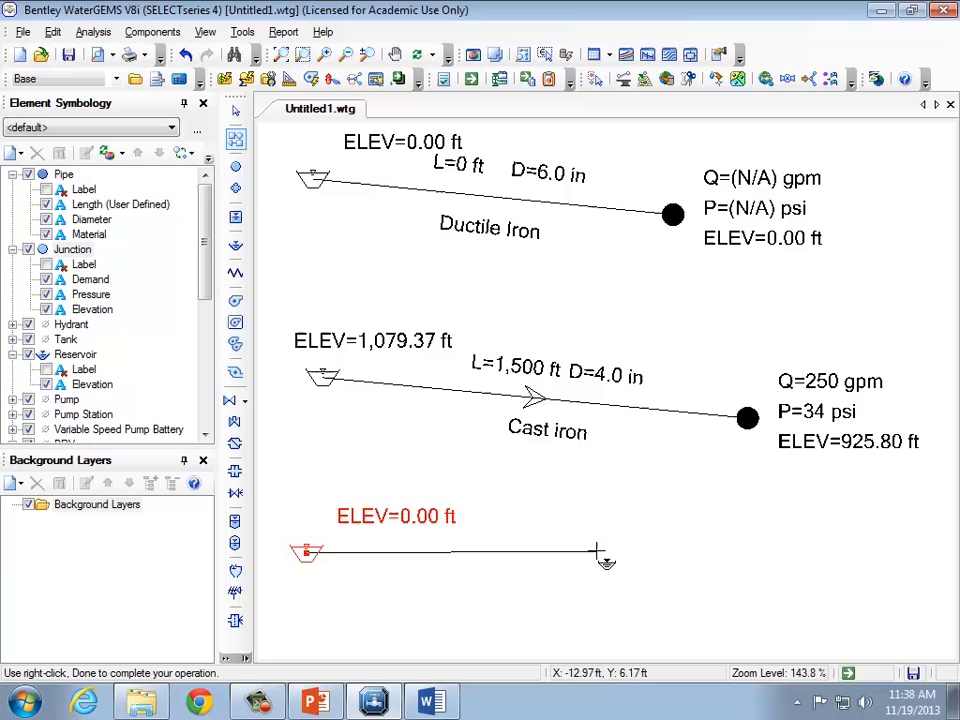
pyautogui.rightClick(684, 578)
pyautogui.click(738, 86)
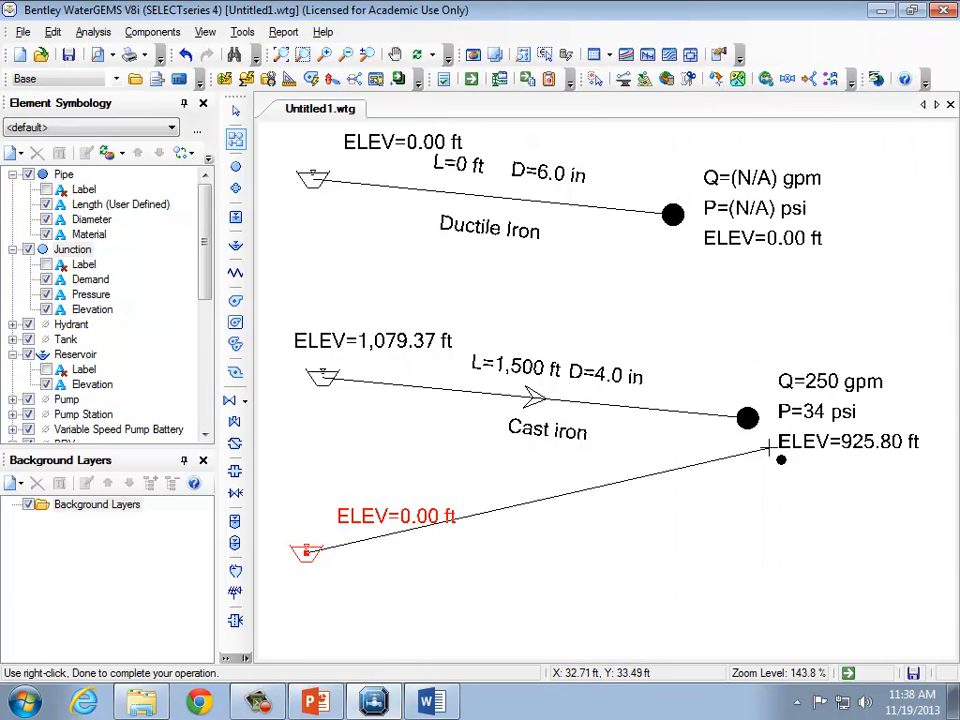
pyautogui.click(806, 591)
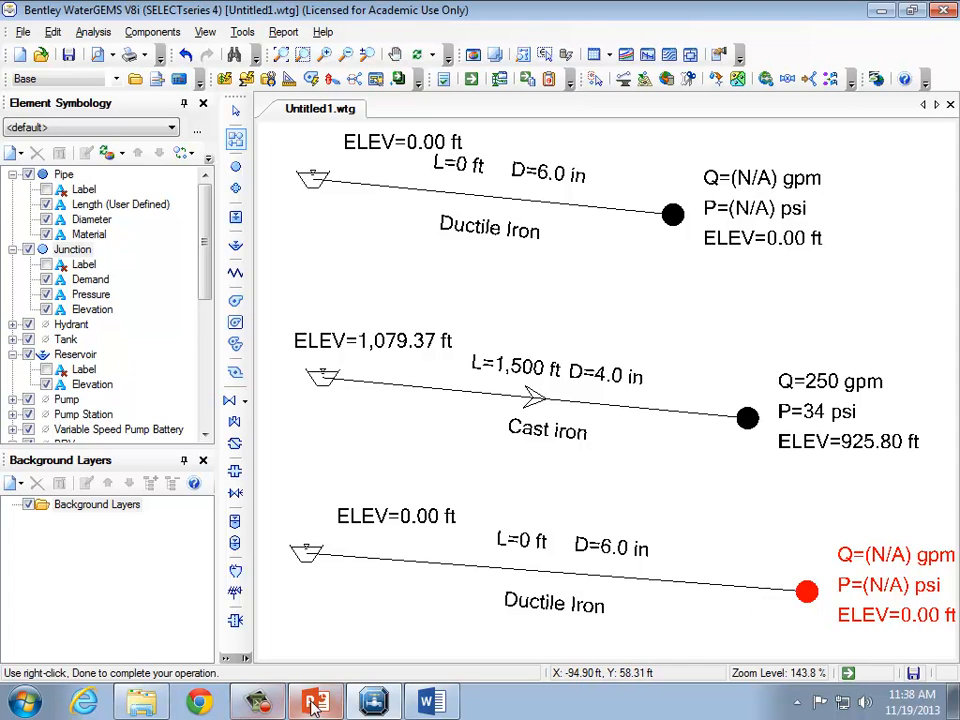
pyautogui.click(258, 704)
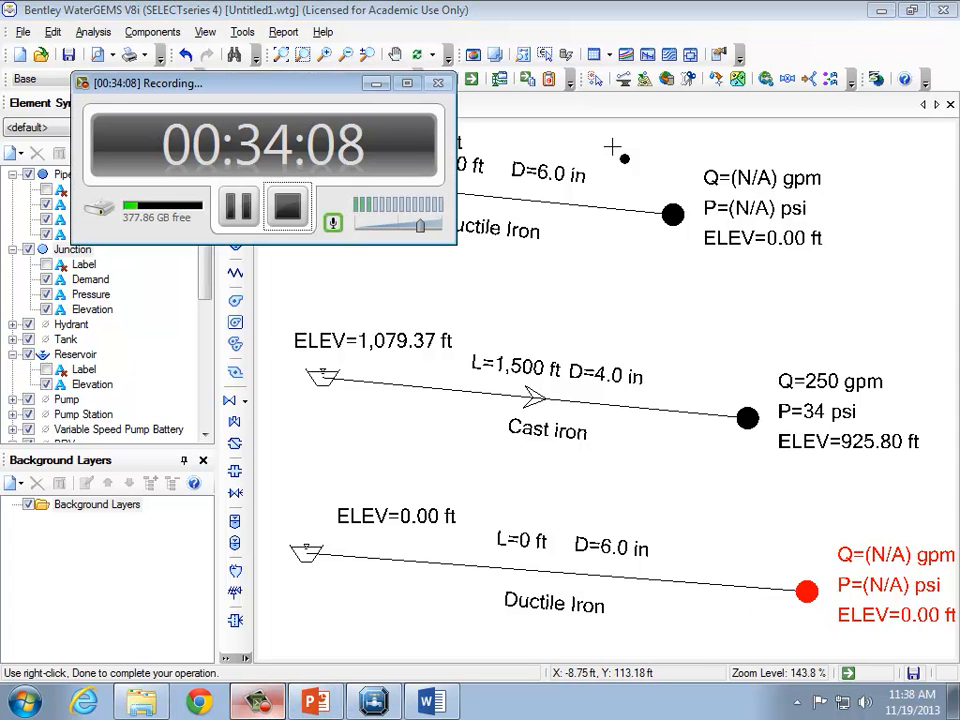